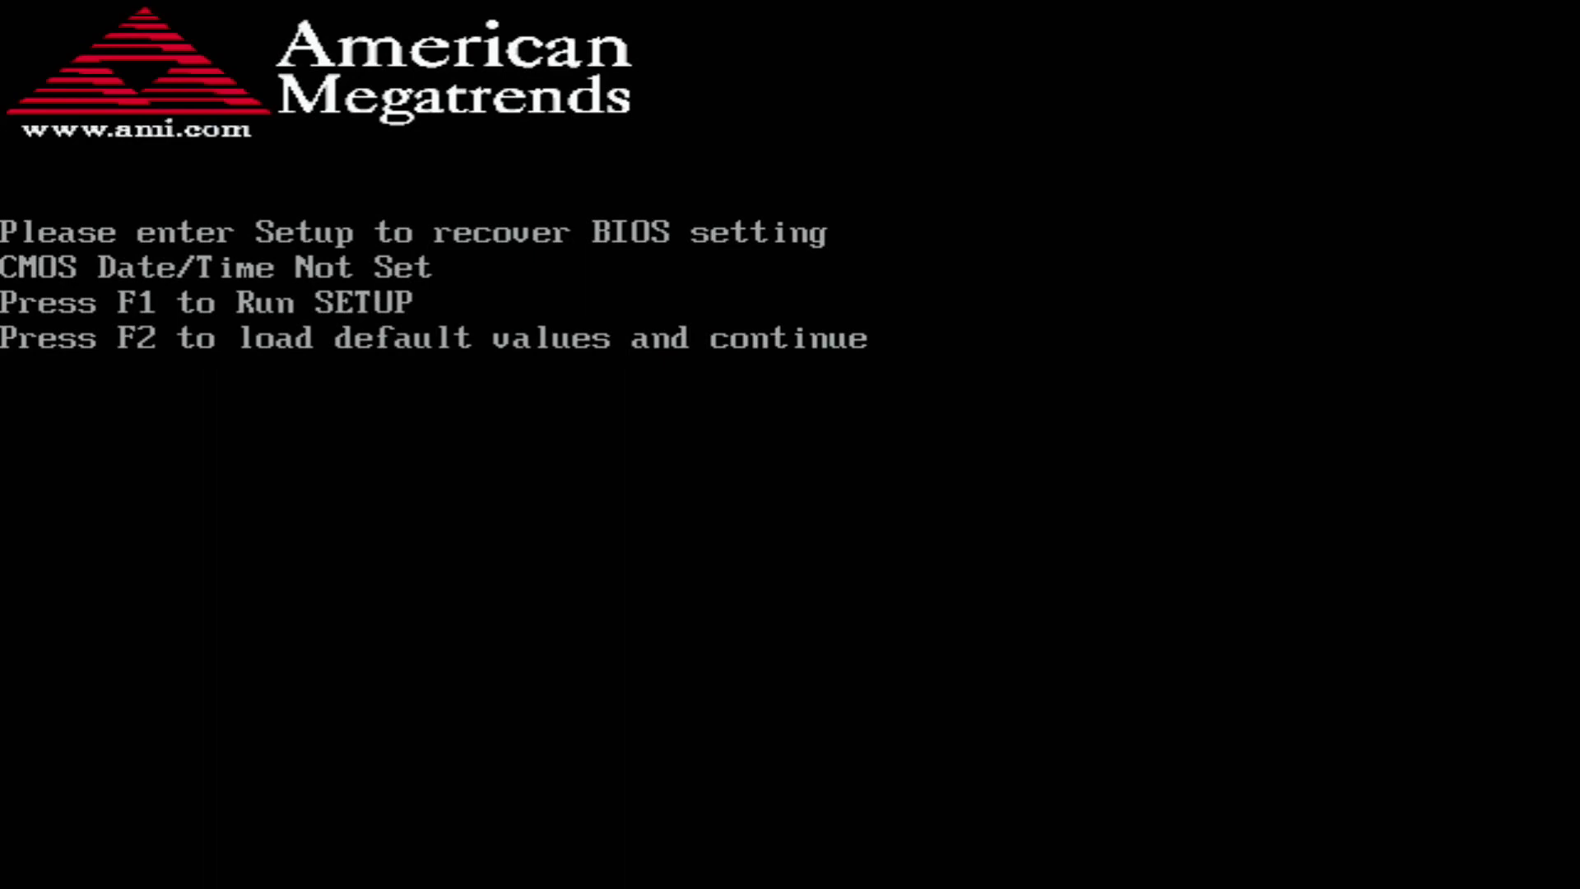
Enter BIOS setup from the American Megatrends POST screen with F1, reaching Extreme Tweaker
key(F1)
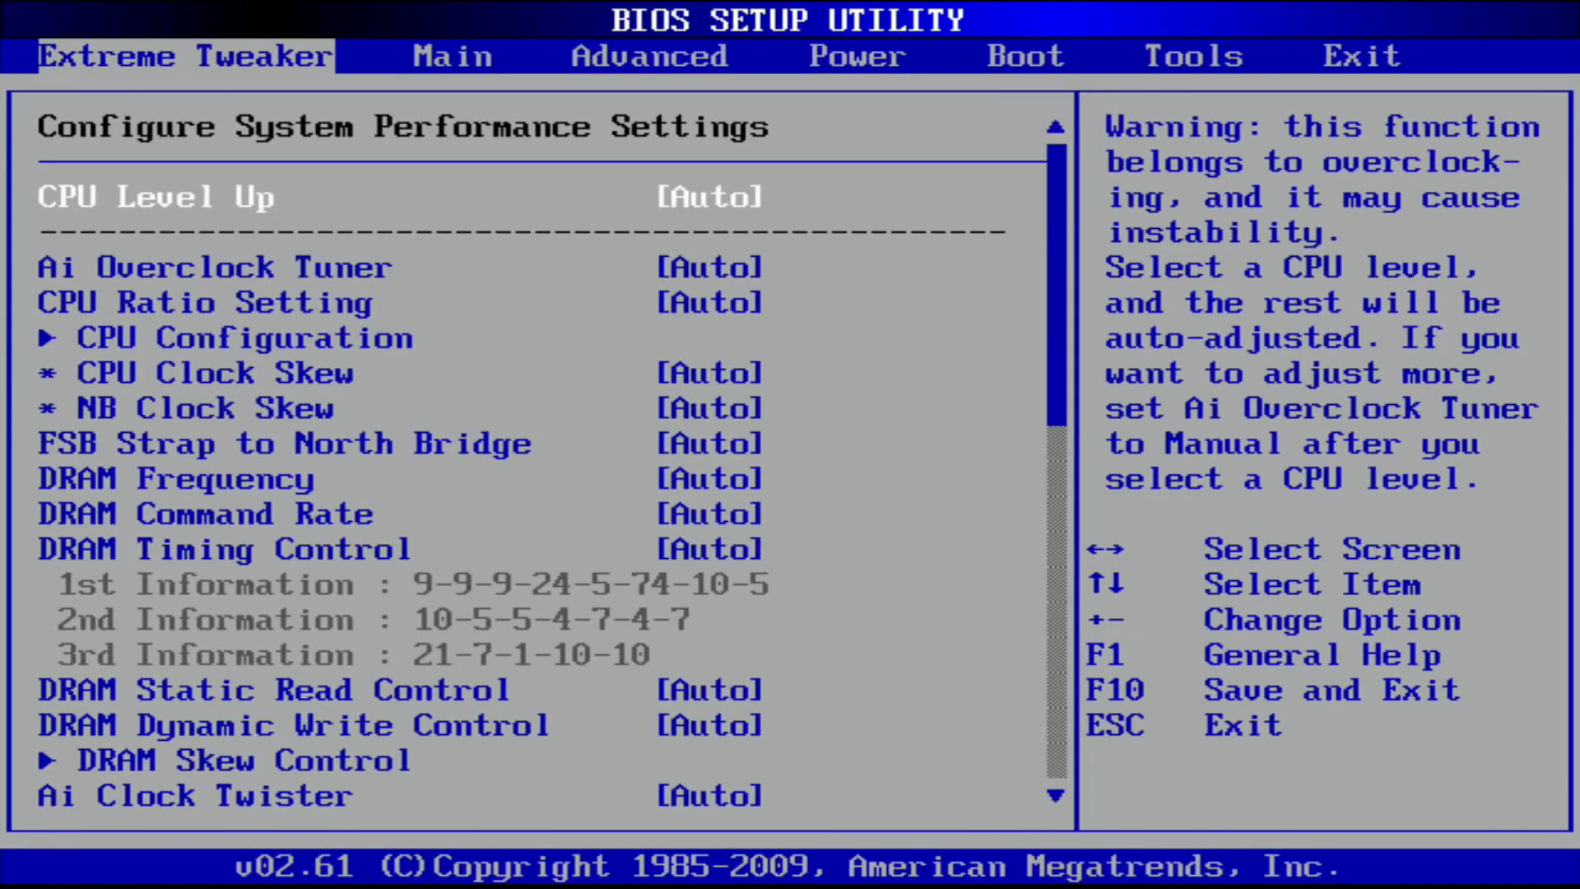
Load overclock Profile 2 from Tools > ASUS O.C. Profile
key(Left)
key(Left)
key(Down)
key(Return)
key(Down)
key(Down)
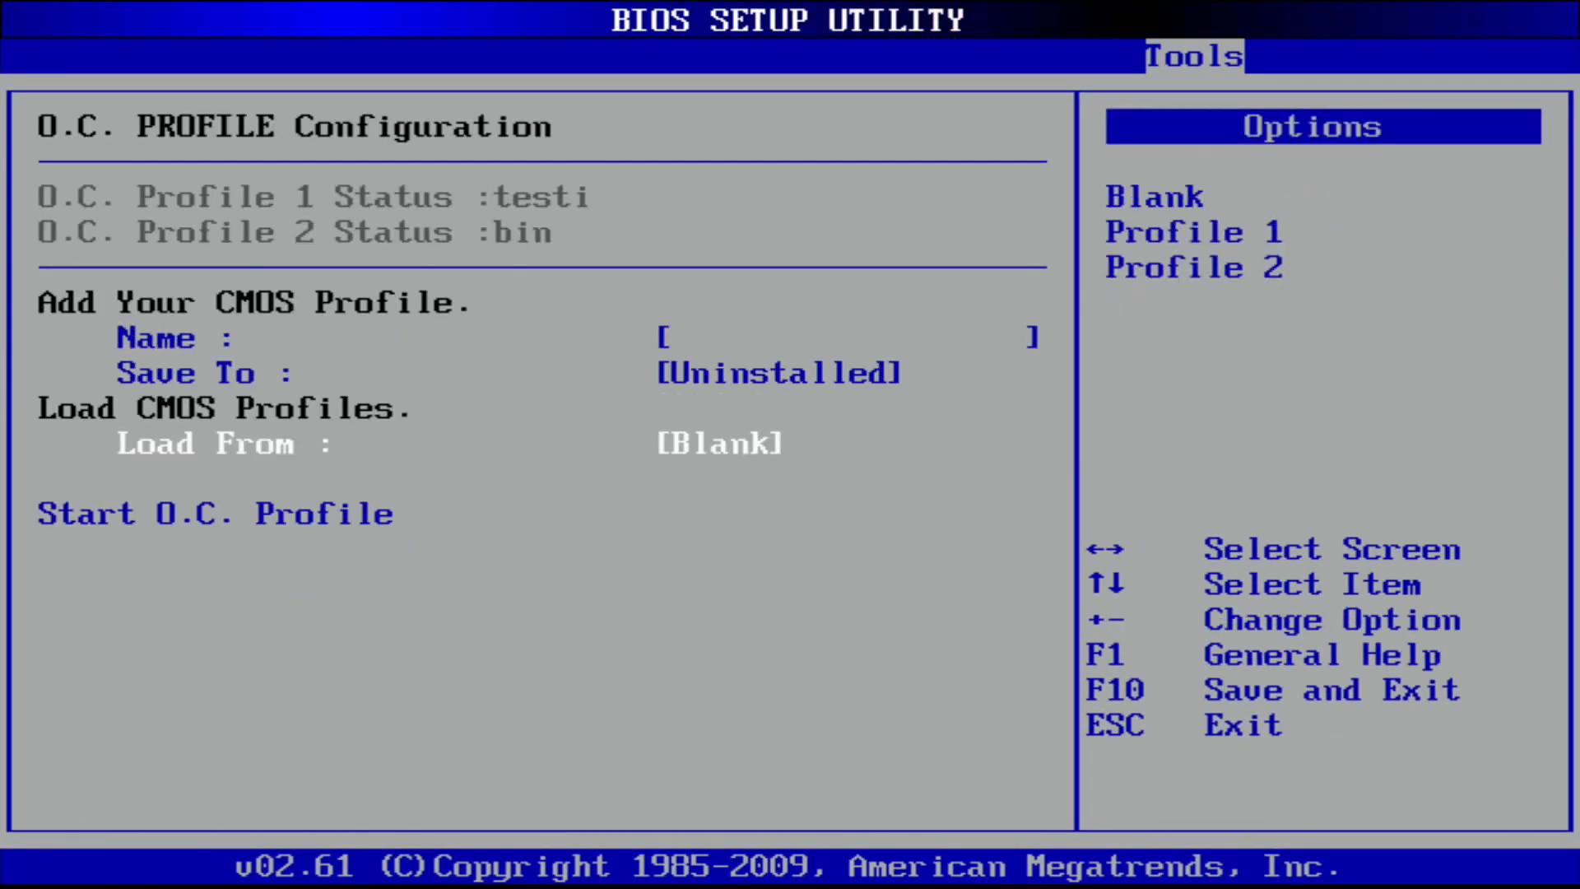
key(Return)
key(Down)
key(Down)
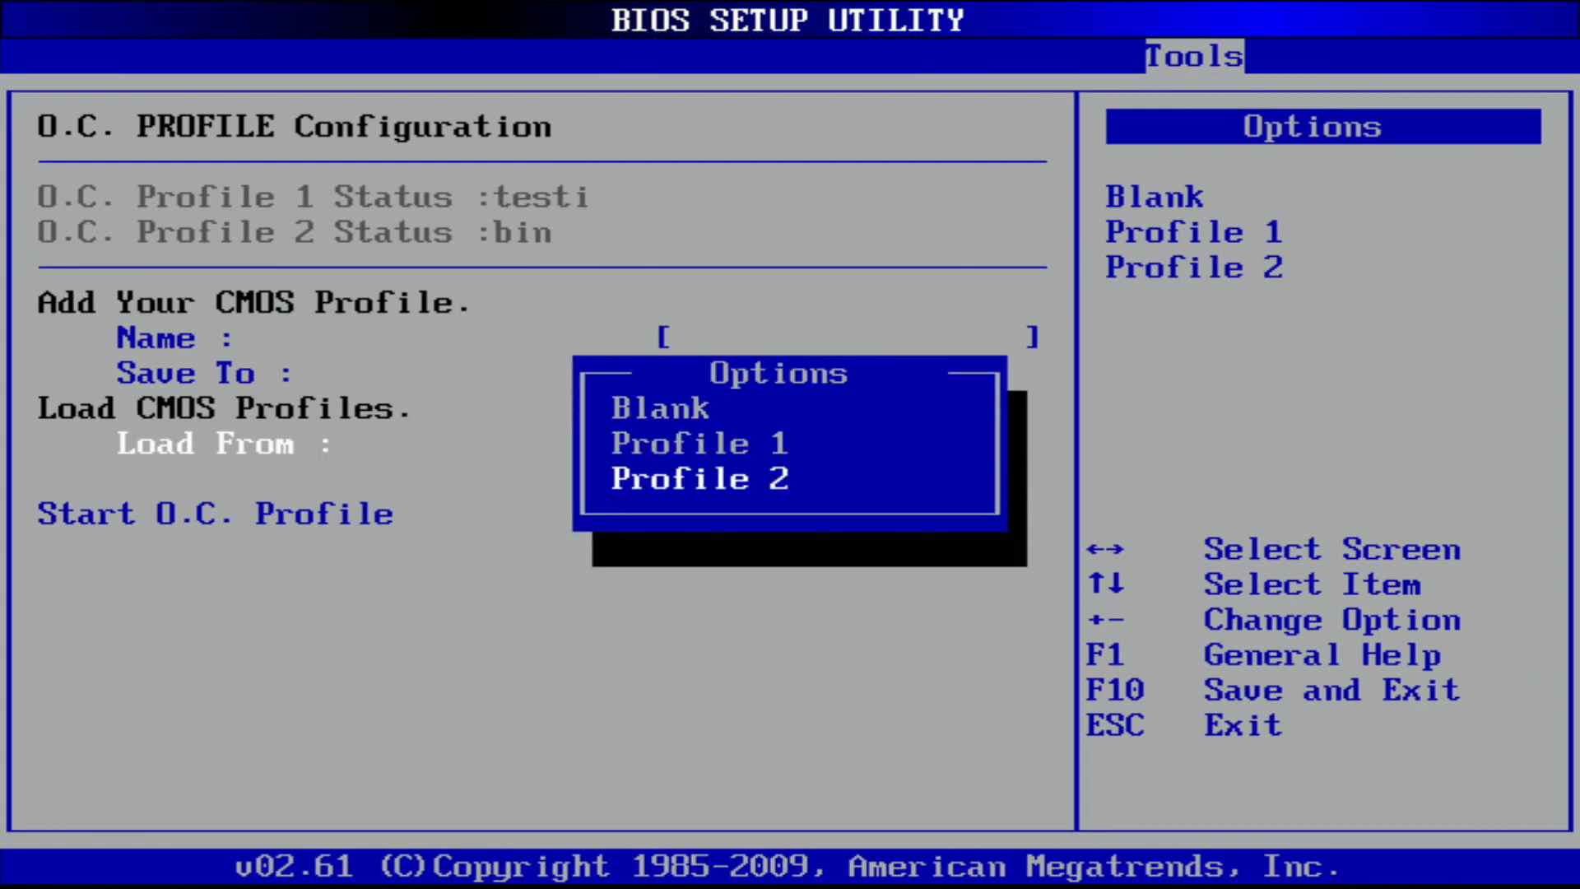
key(Escape)
key(Escape)
Back on Extreme Tweaker, set CPU Ratio Setting to 8.5
key(Right)
key(Right)
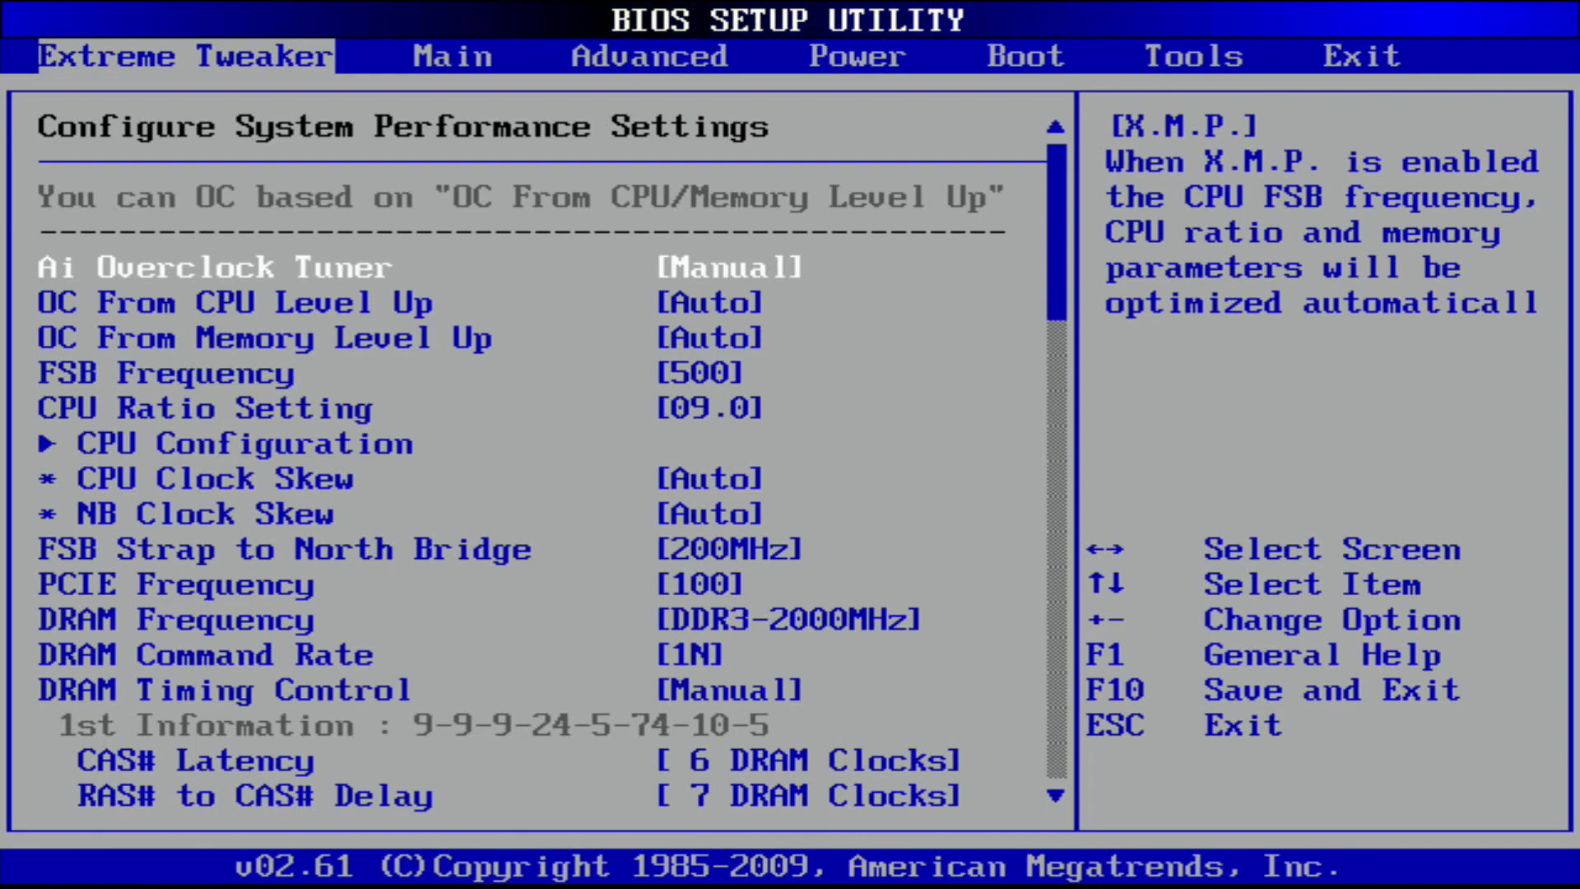
key(Down)
key(Down)
key(Down)
key(Down)
key(Return)
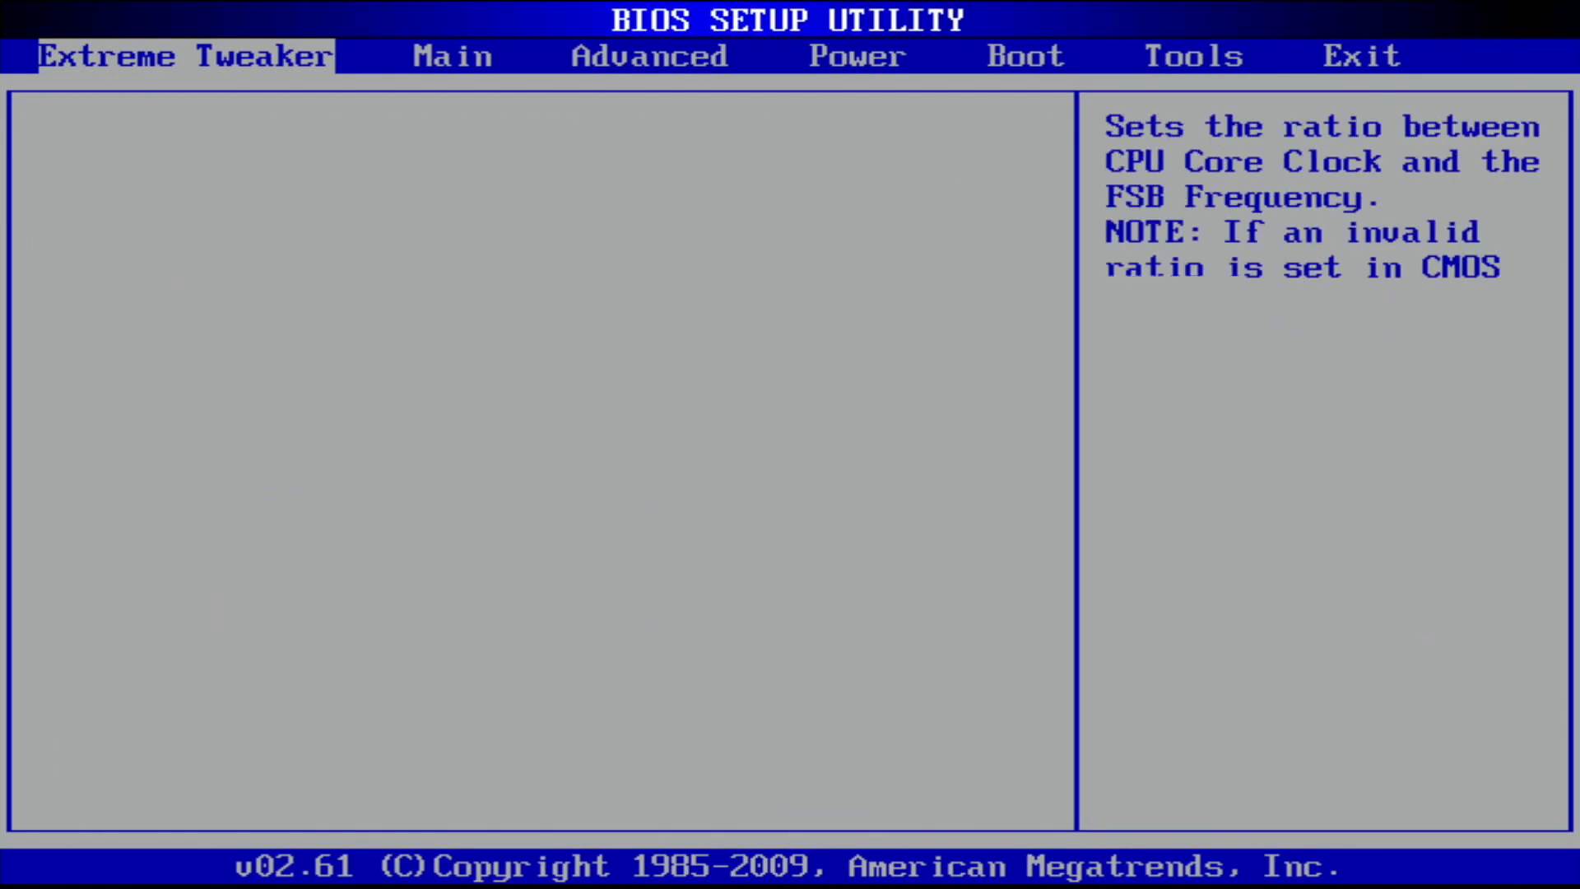
key(Up)
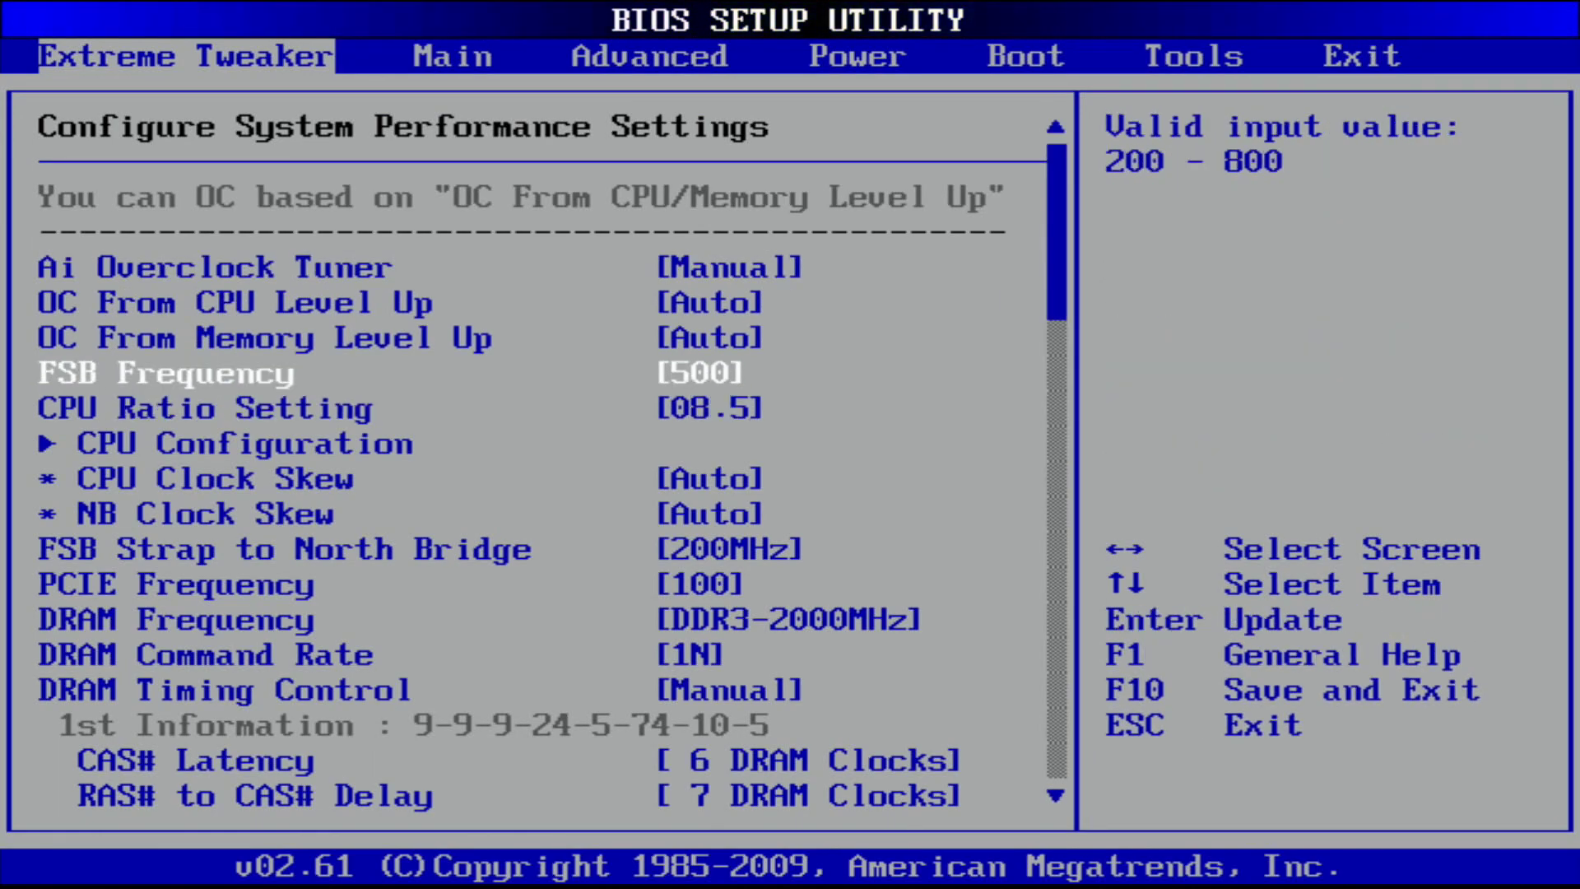
key(Down)
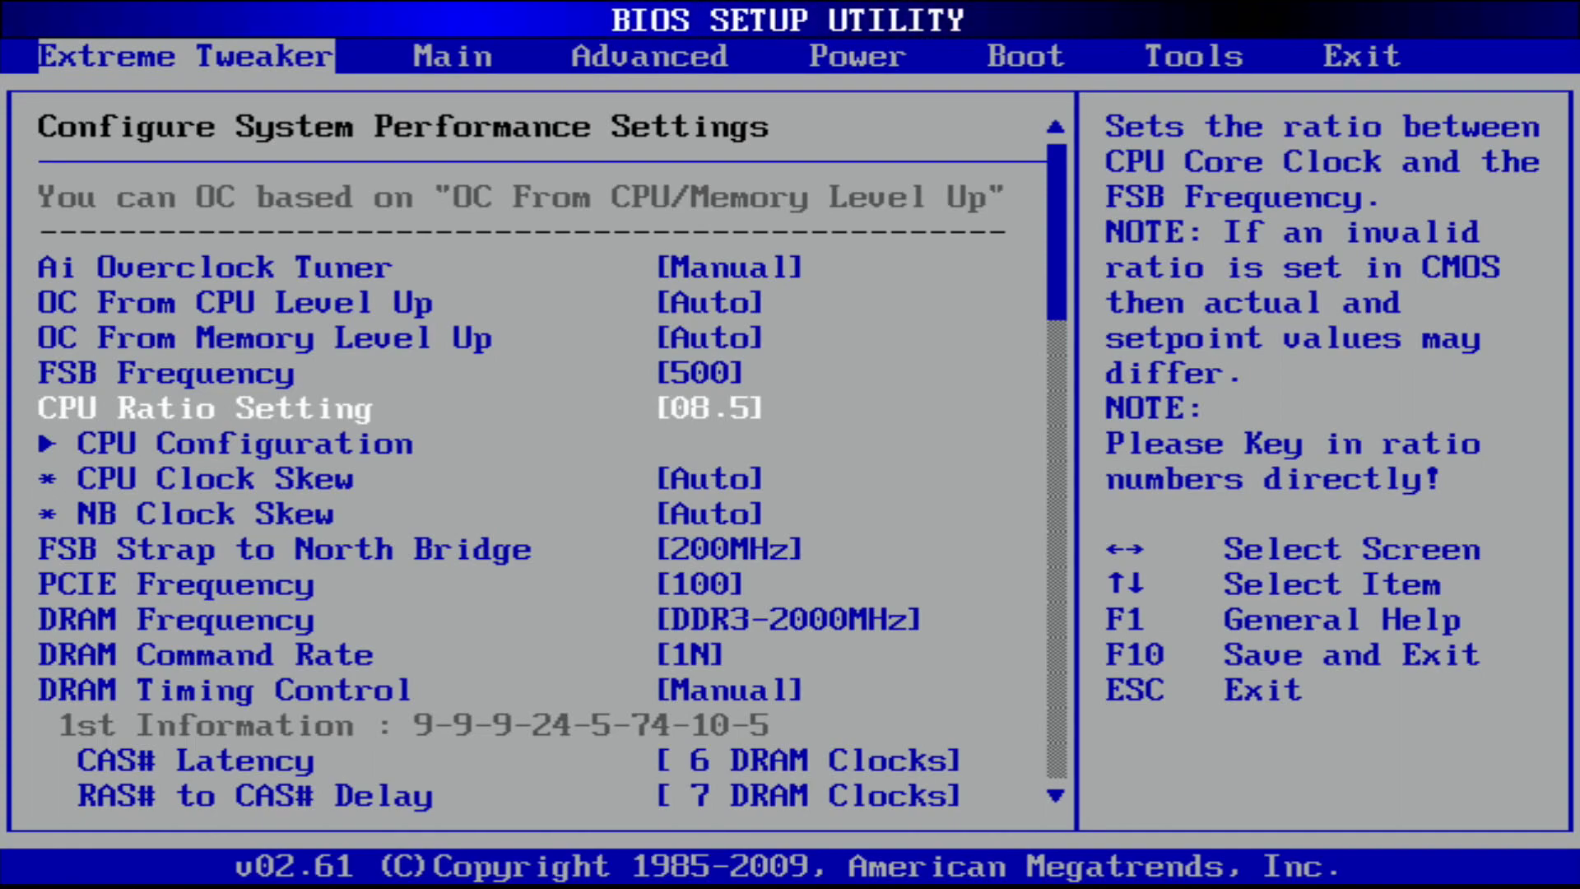
key(Down)
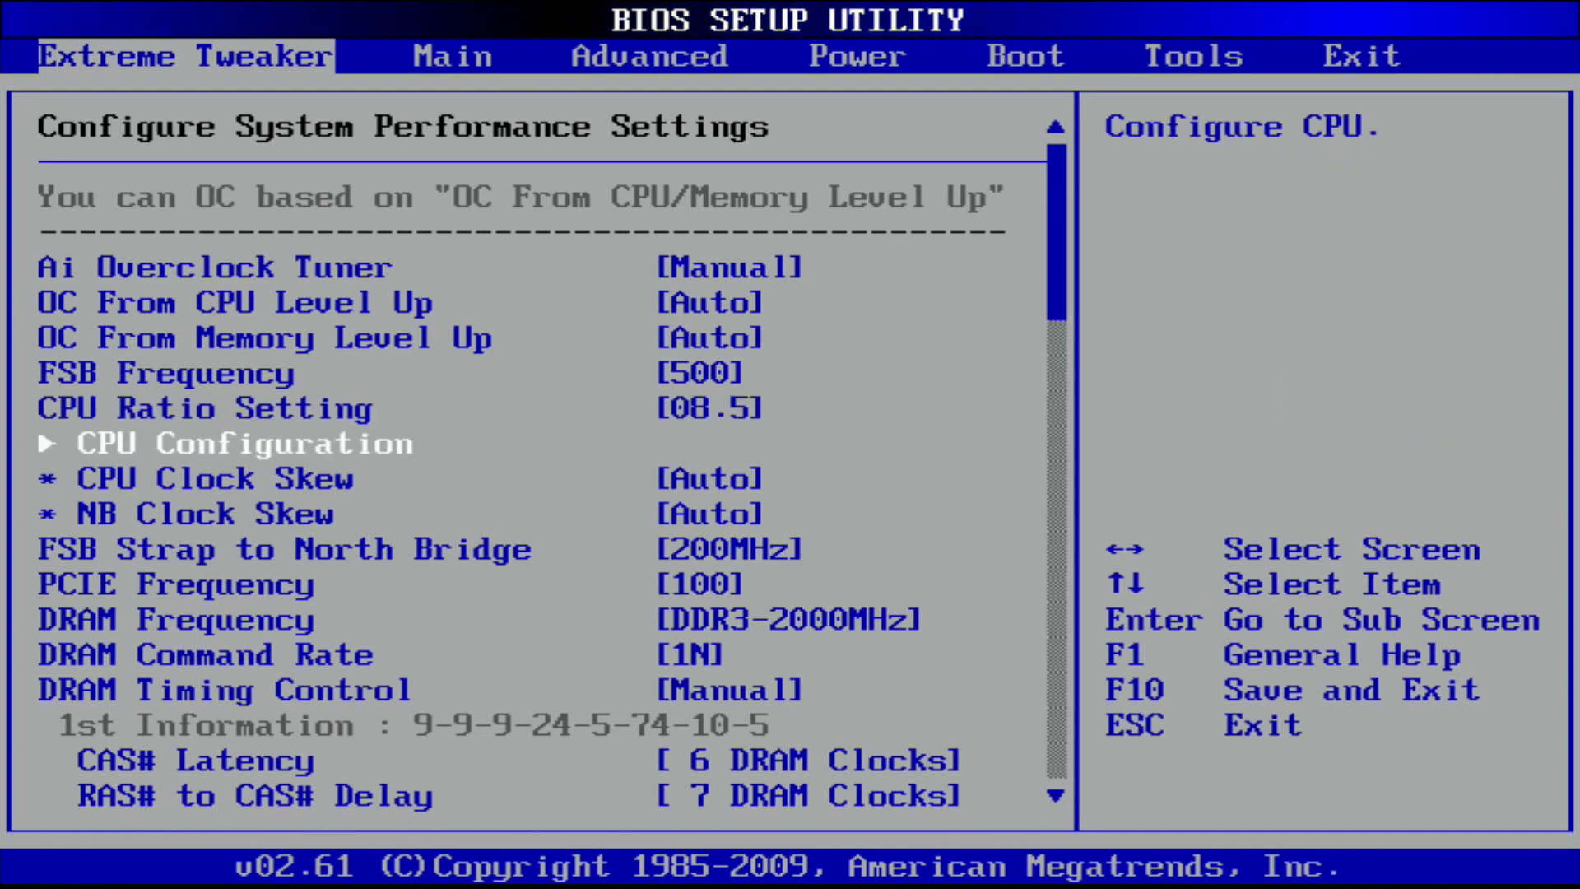
key(Down)
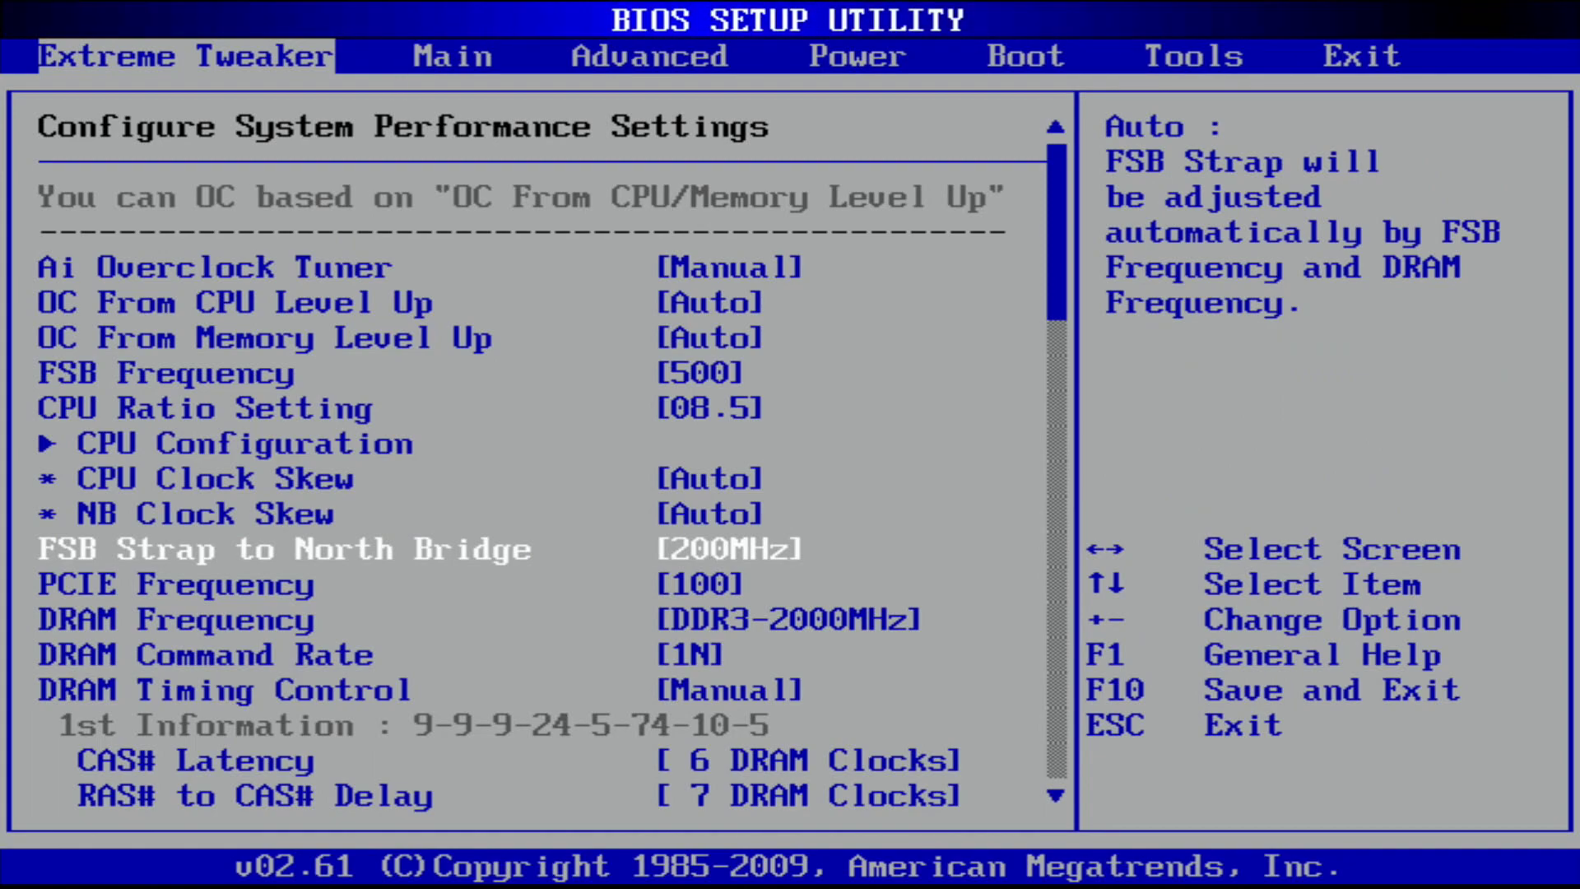
key(Return)
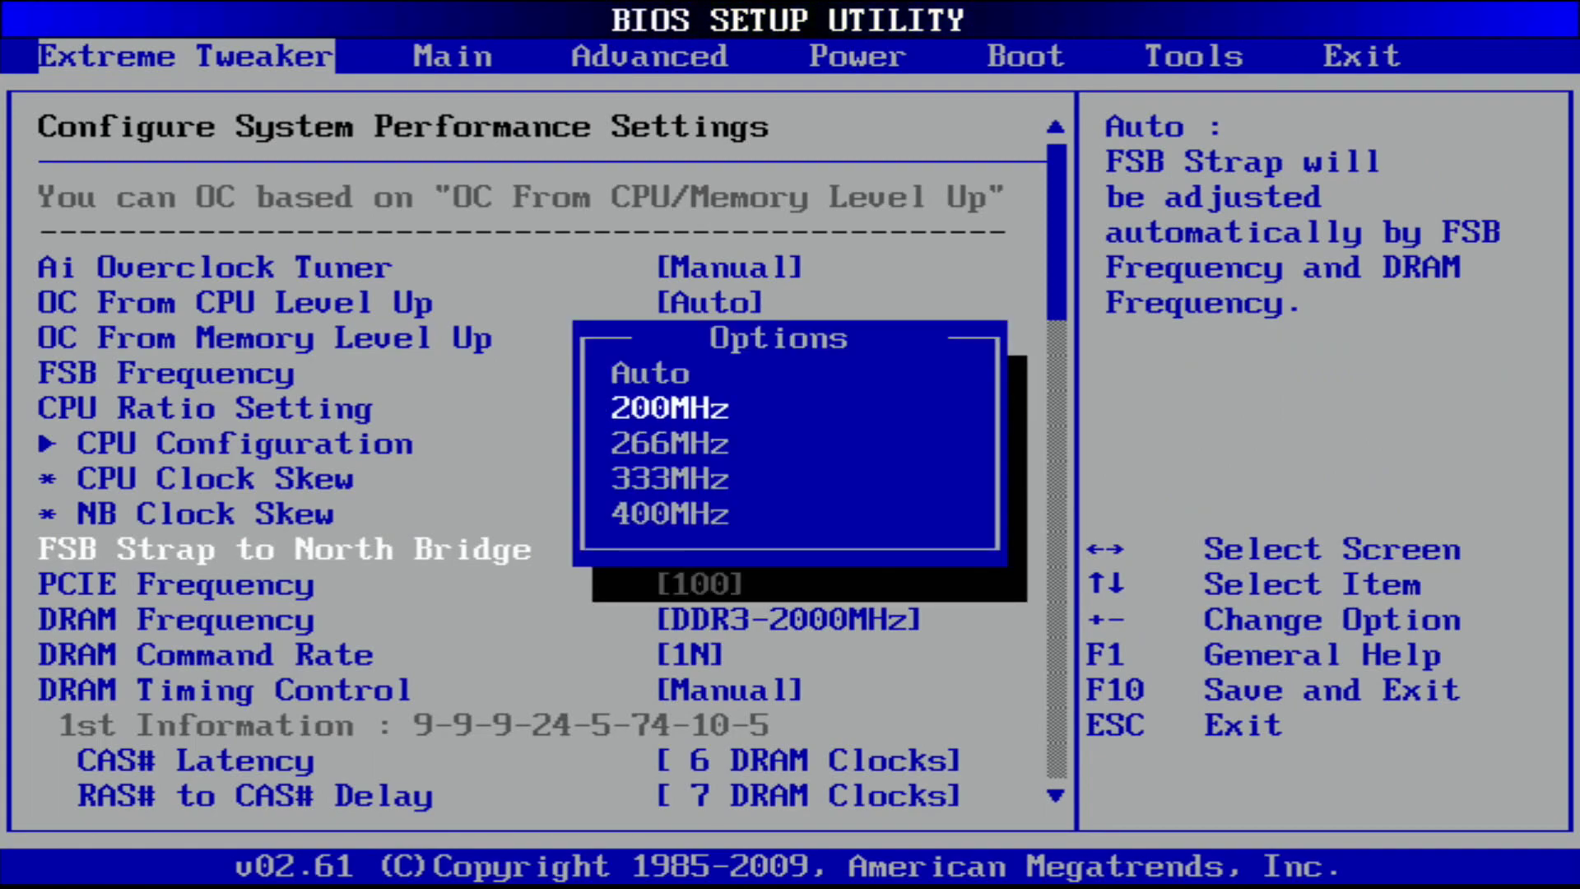
key(Down)
key(Up)
key(Down)
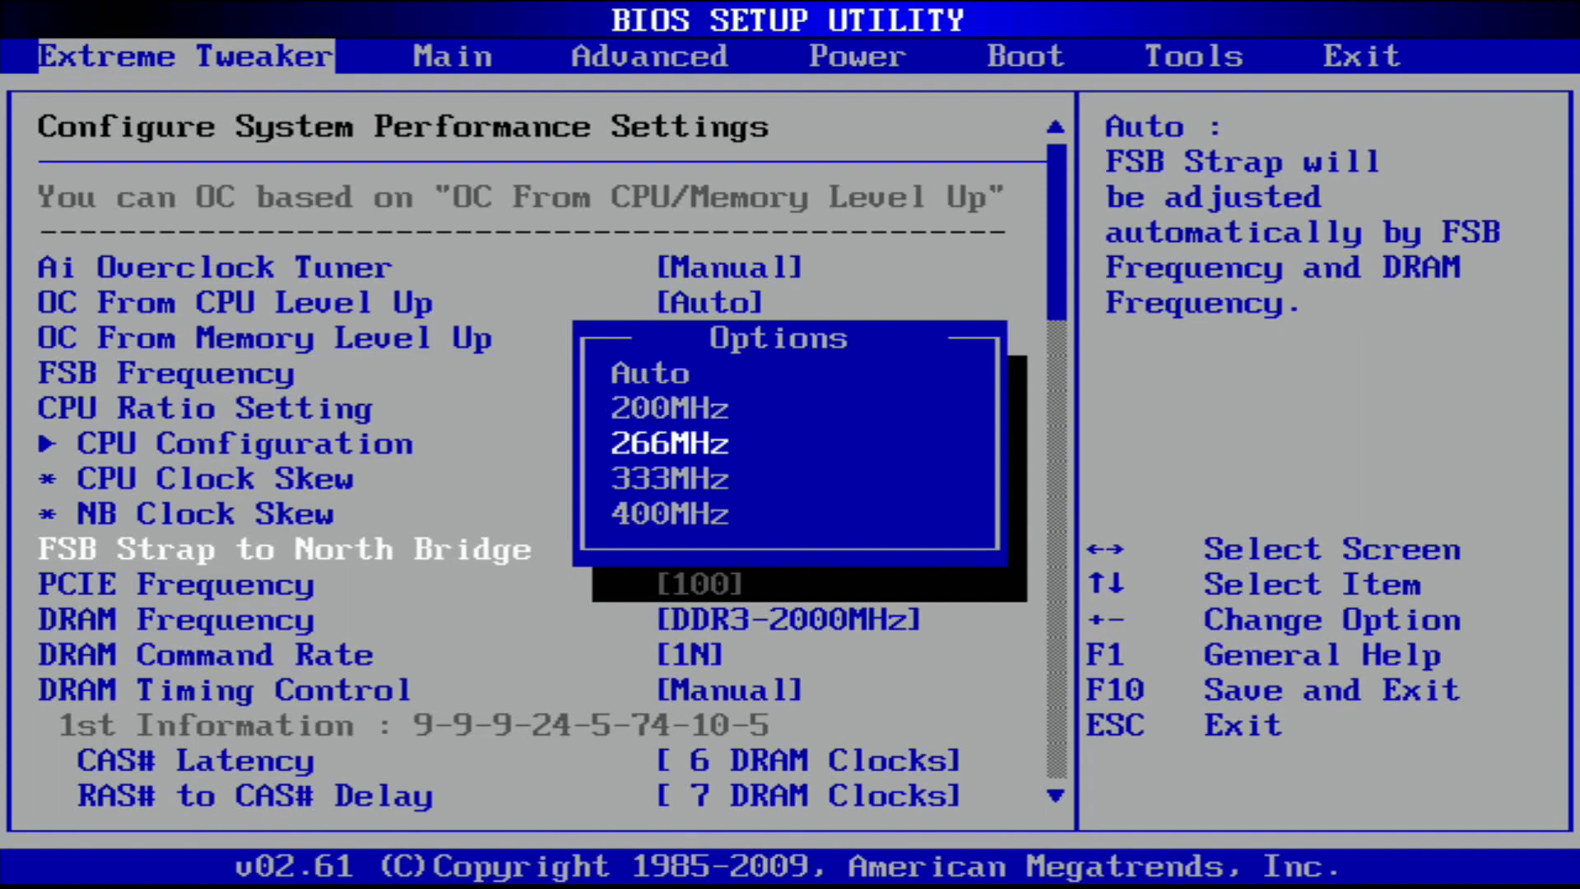
key(Up)
key(Down)
key(Down)
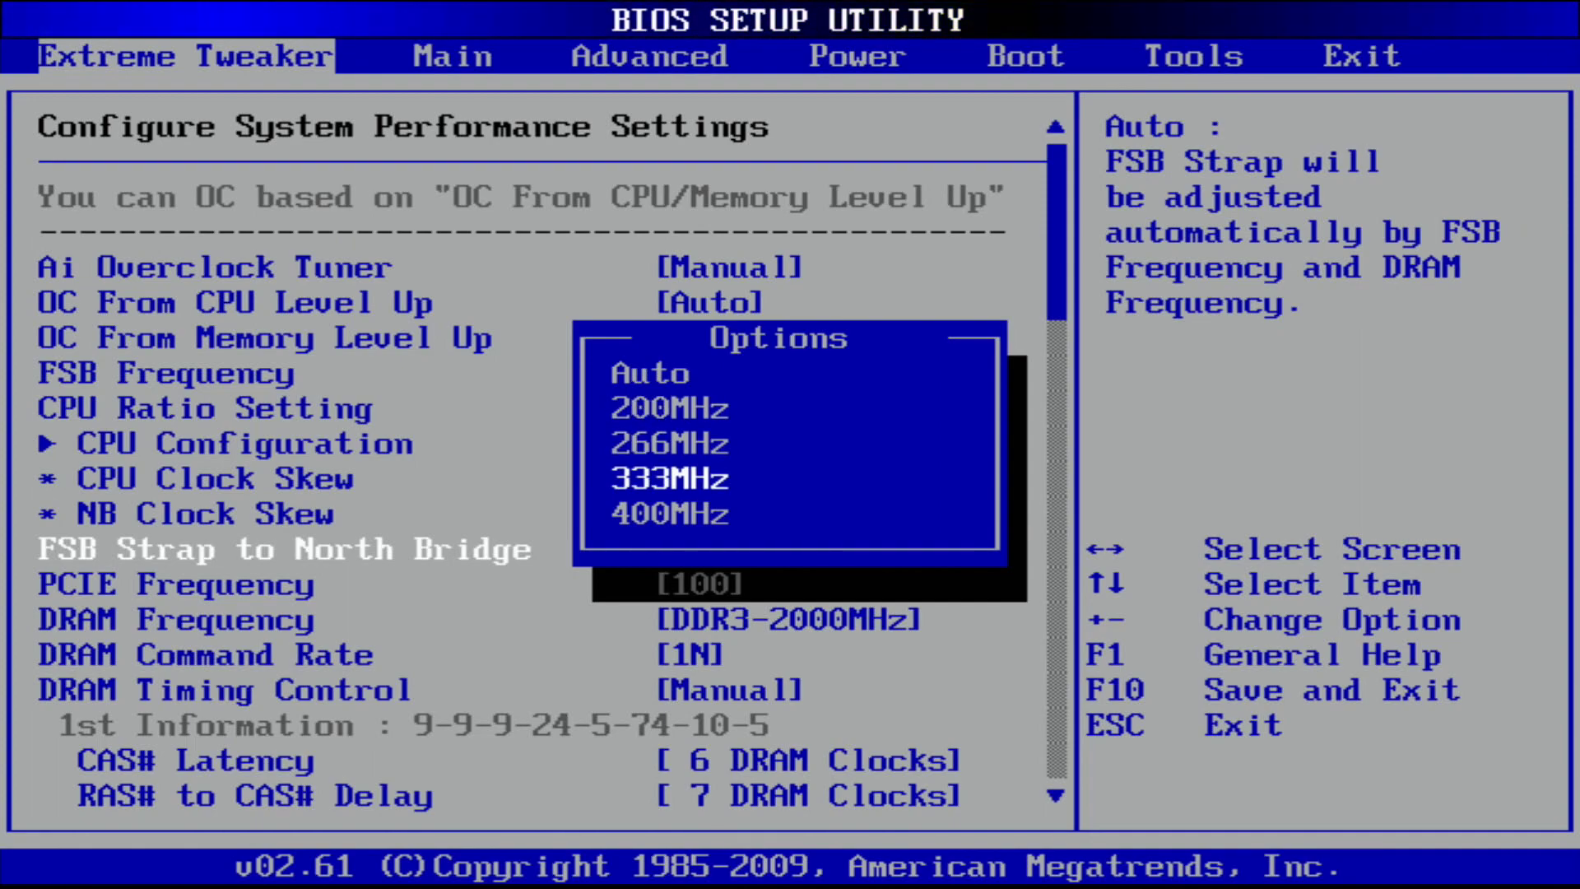
key(Down)
key(Up)
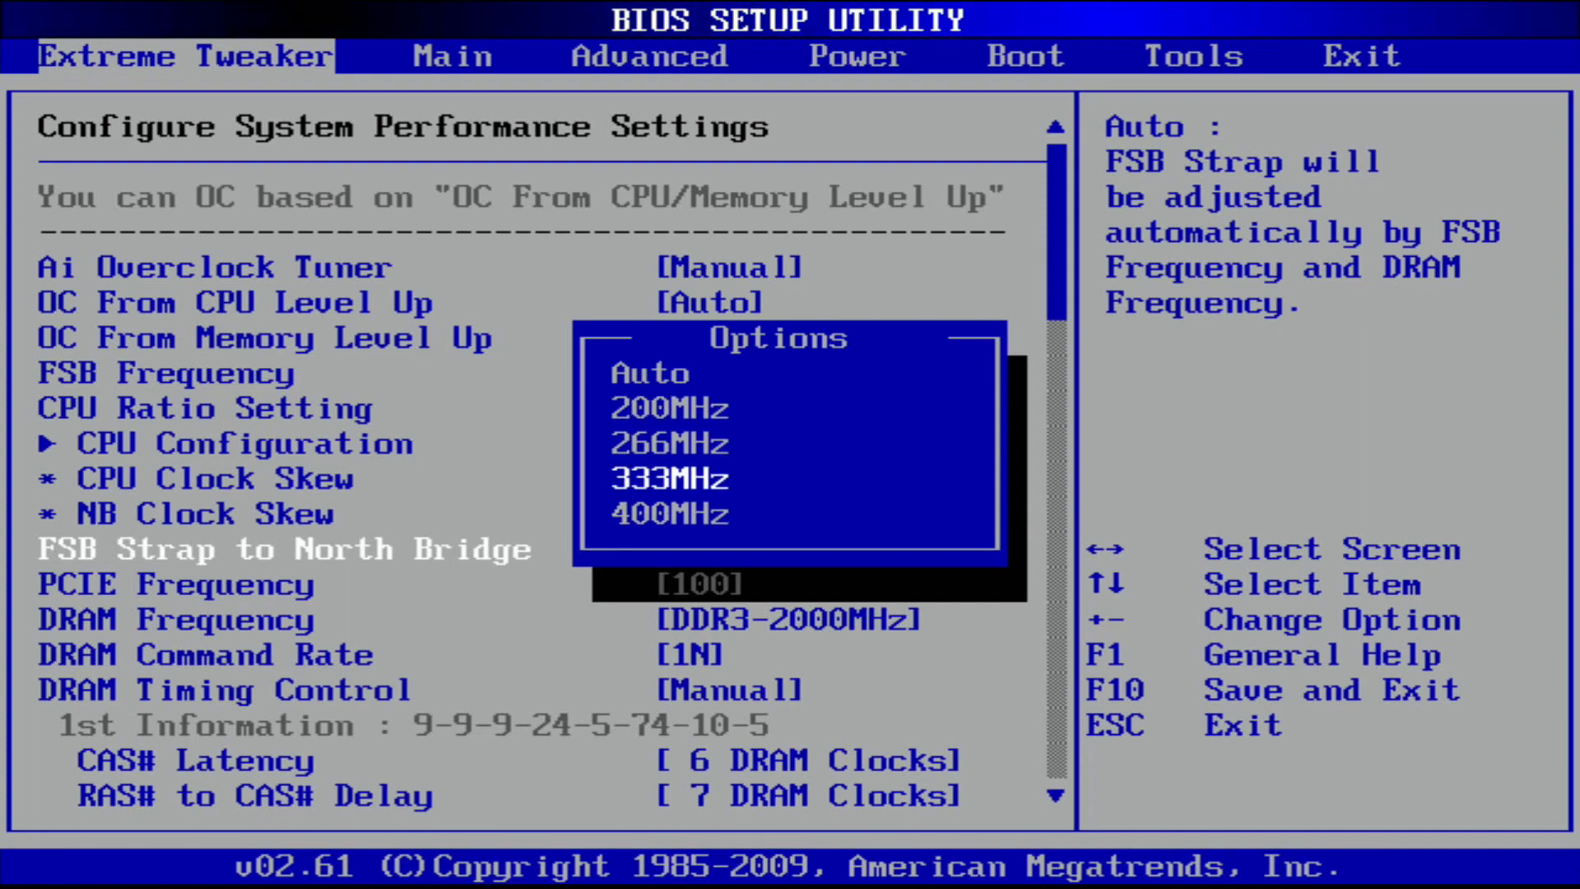
key(Down)
key(Up)
key(Down)
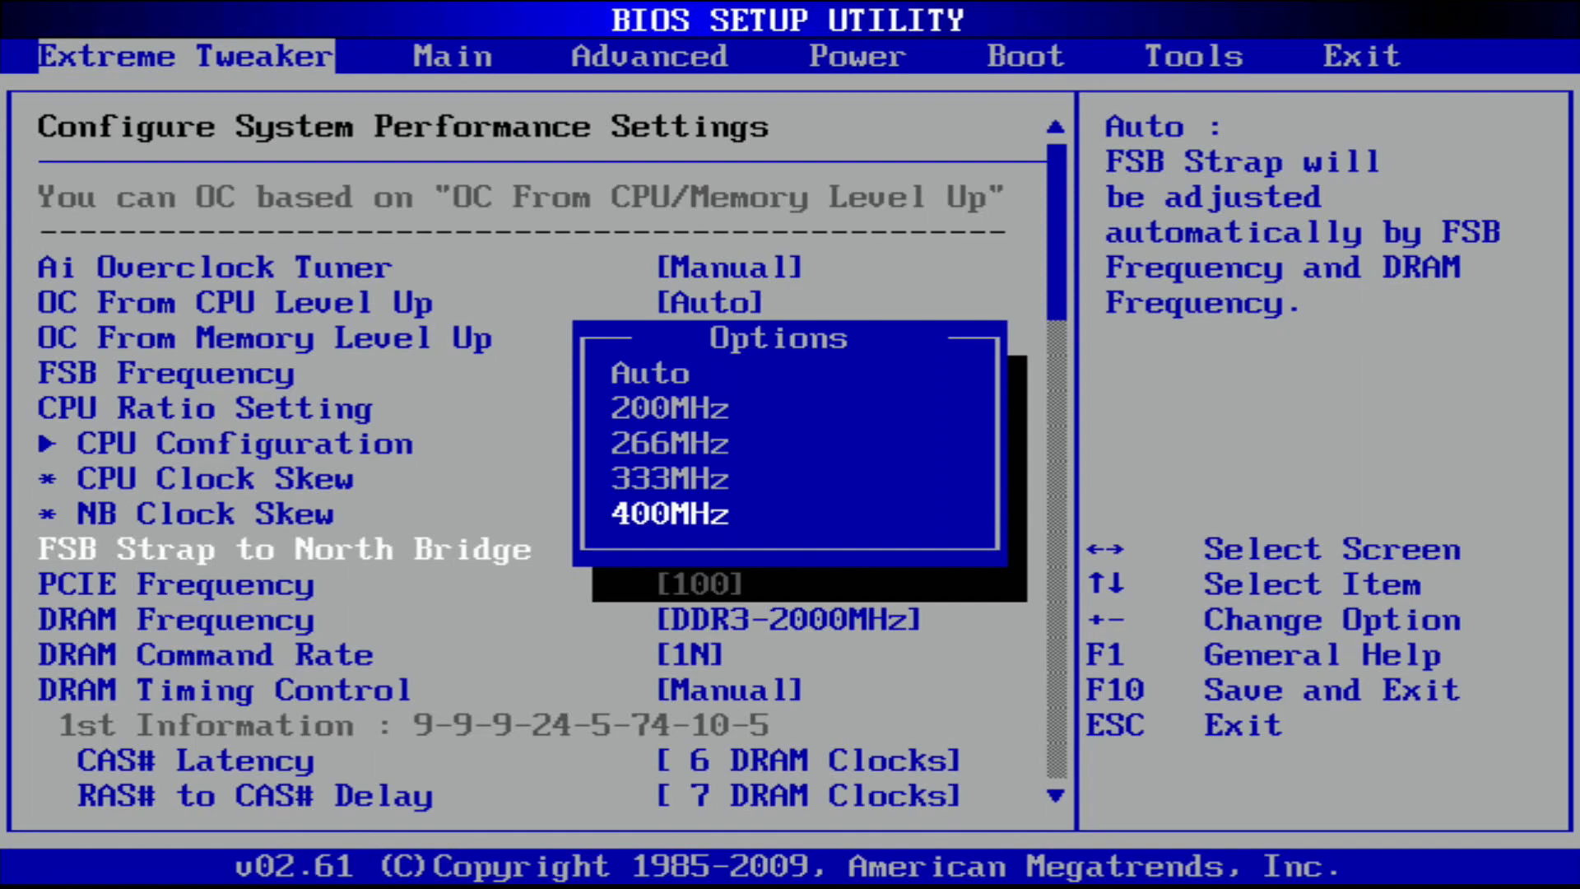
key(Up)
key(Up)
key(Up)
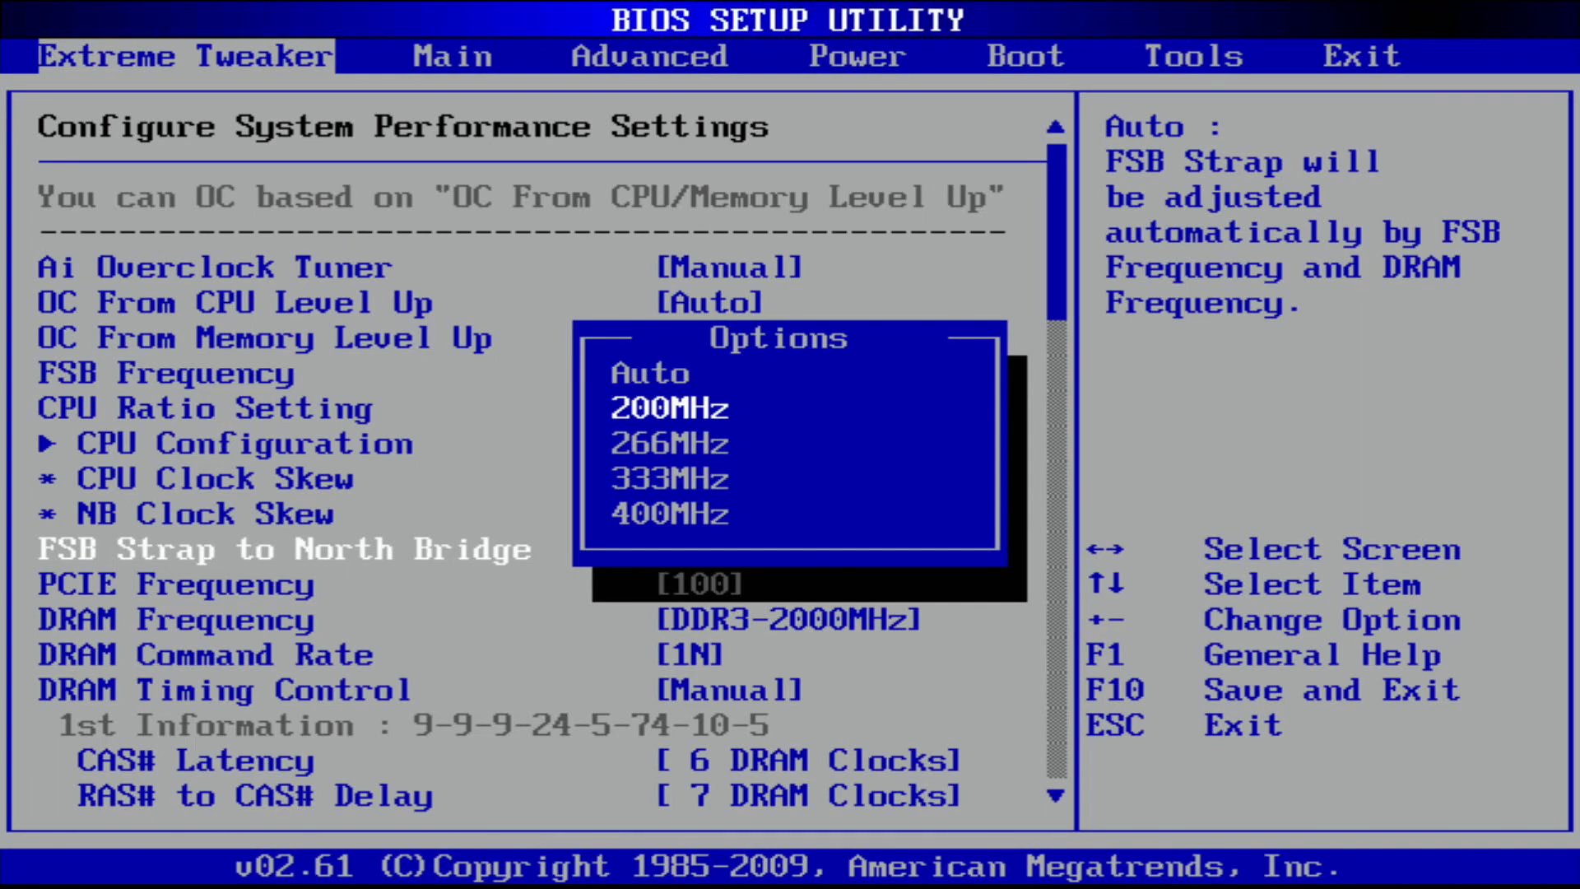
key(Return)
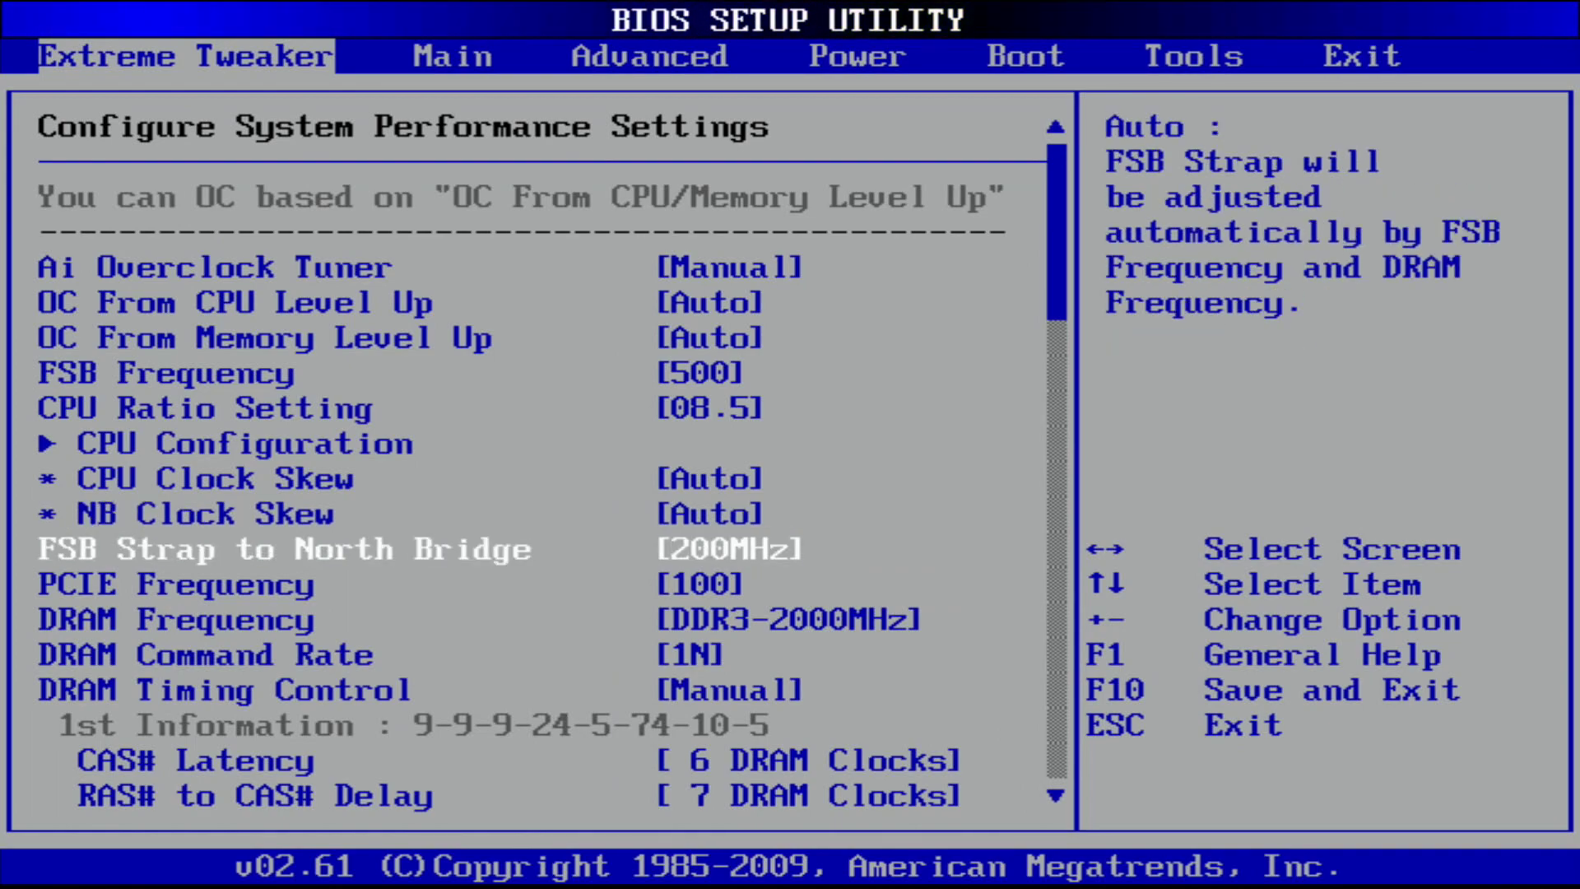
Try raising CAS# Latency to 7 and RAS# to CAS# Delay to 8
key(Down)
key(Down)
key(Down)
key(Down)
key(Down)
key(Down)
key(Down)
key(Down)
key(Down)
key(Down)
key(Down)
key(Down)
key(Down)
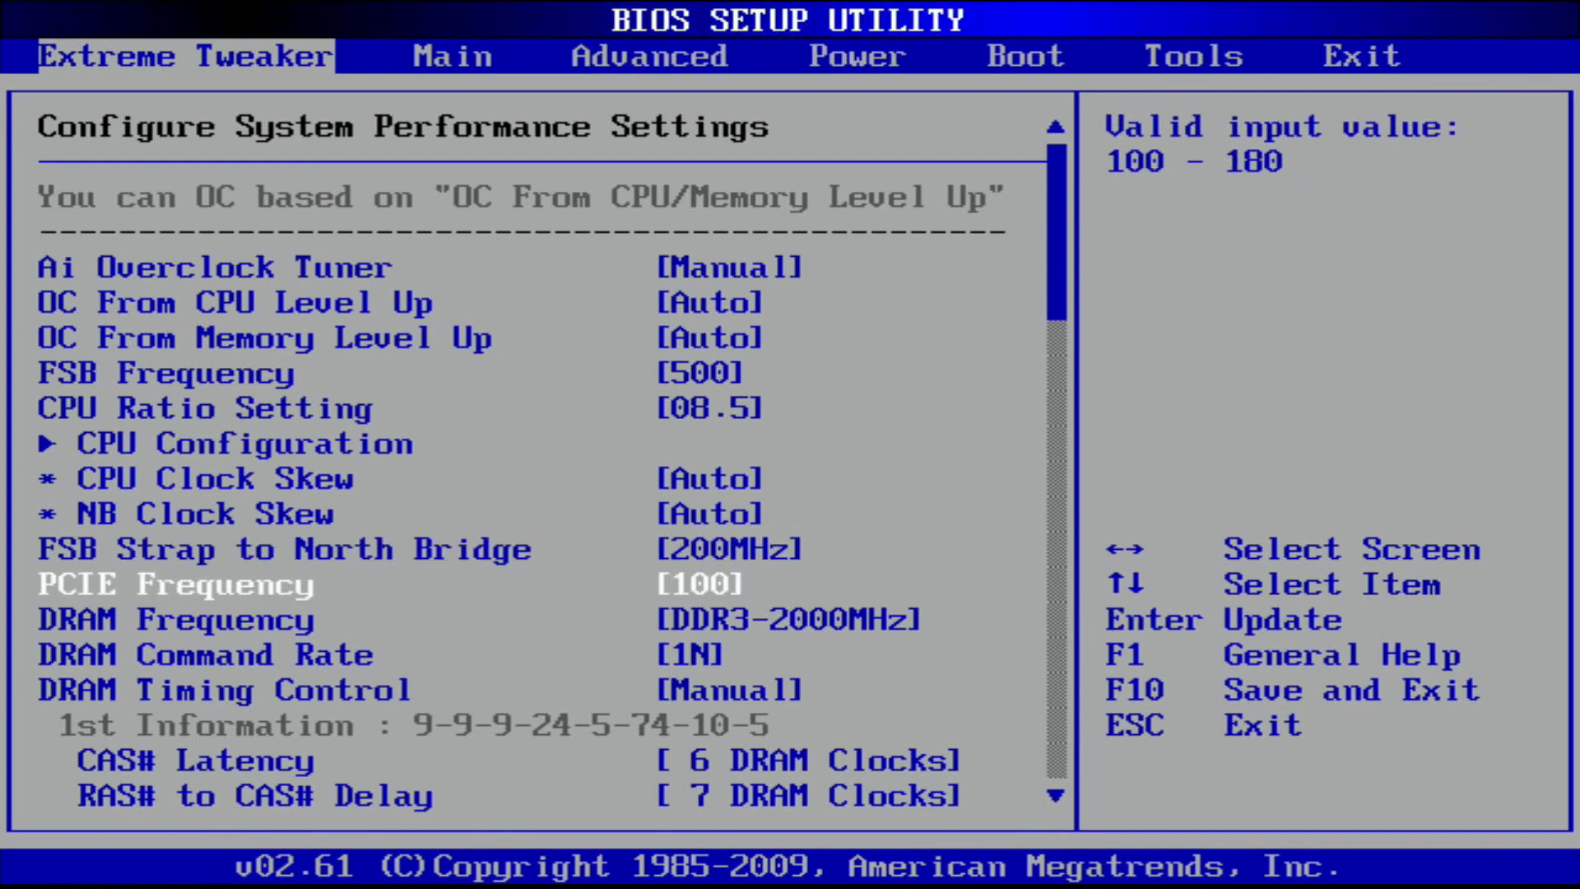
key(Up)
key(Up)
key(Up)
key(Up)
key(Up)
key(Up)
key(Up)
key(Up)
key(Up)
key(Up)
key(Up)
key(Up)
key(Up)
key(Up)
key(Up)
key(Up)
key(Up)
key(Up)
key(Up)
key(Up)
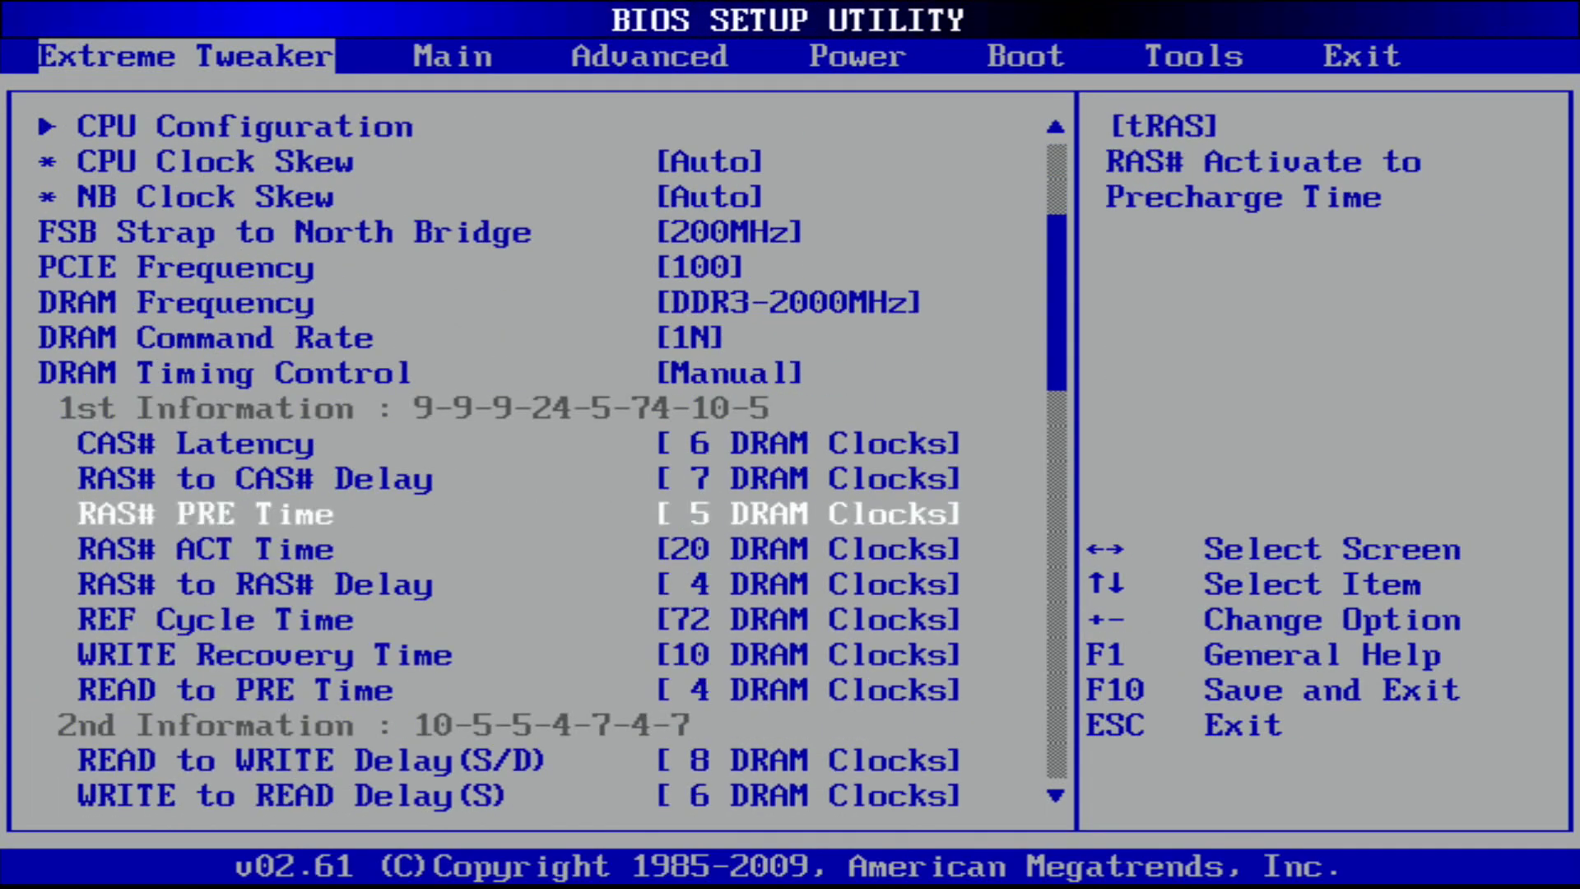
key(Down)
key(Down)
key(Down)
key(Down)
key(Down)
key(Down)
key(Down)
key(Down)
key(Down)
key(Down)
key(Down)
key(Down)
key(Down)
key(Down)
key(Down)
key(Down)
key(Down)
key(Down)
key(Down)
key(Down)
key(Down)
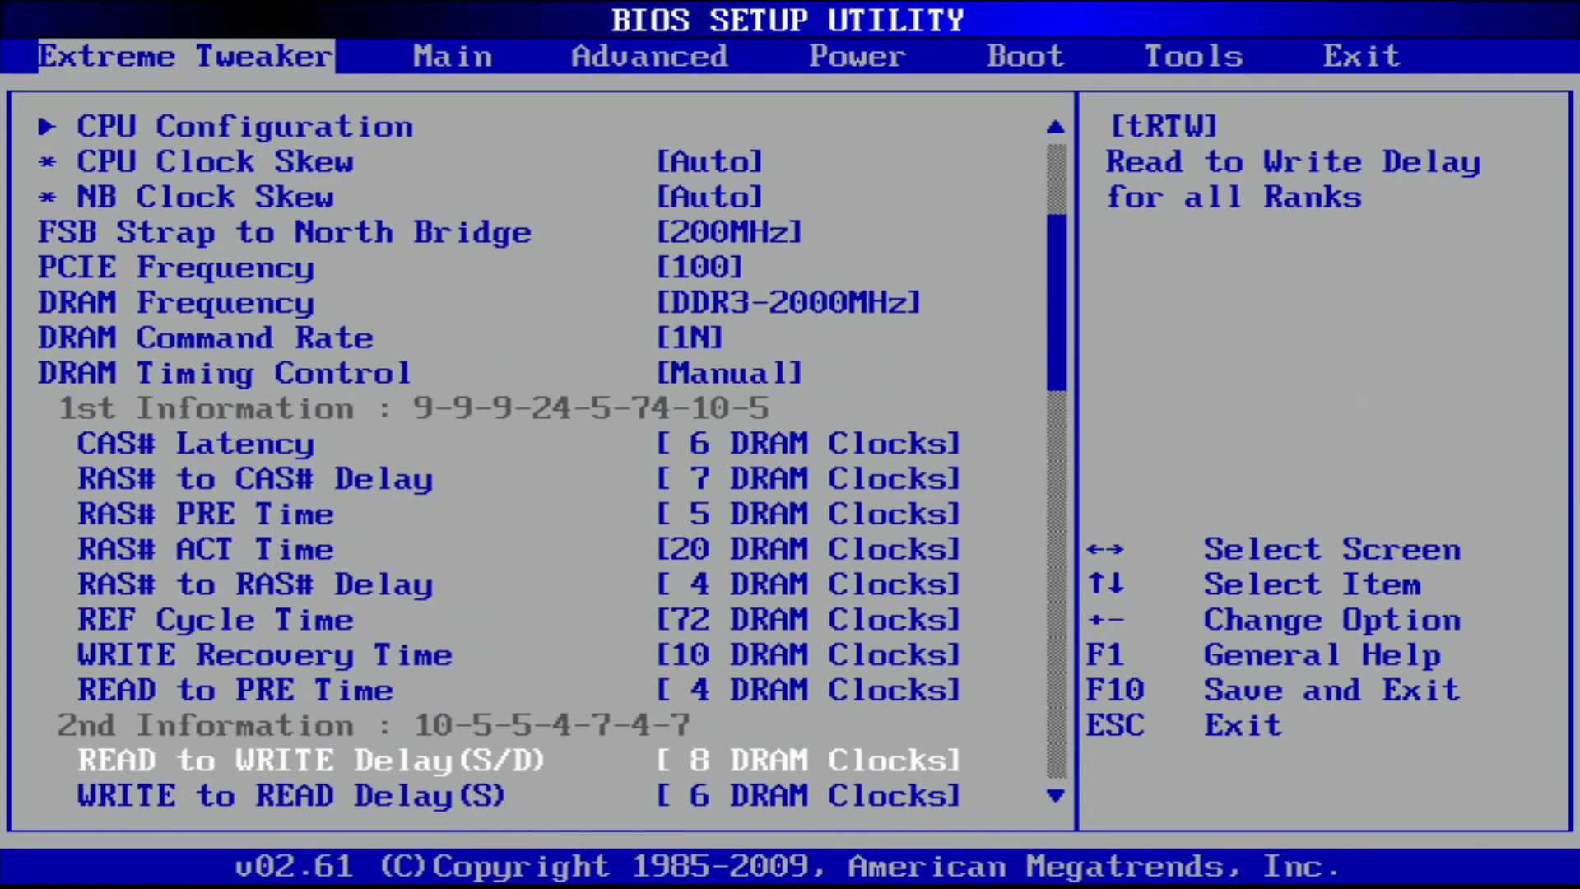
key(Up)
key(Up)
key(Up)
key(Up)
key(Up)
key(Up)
key(Up)
key(Up)
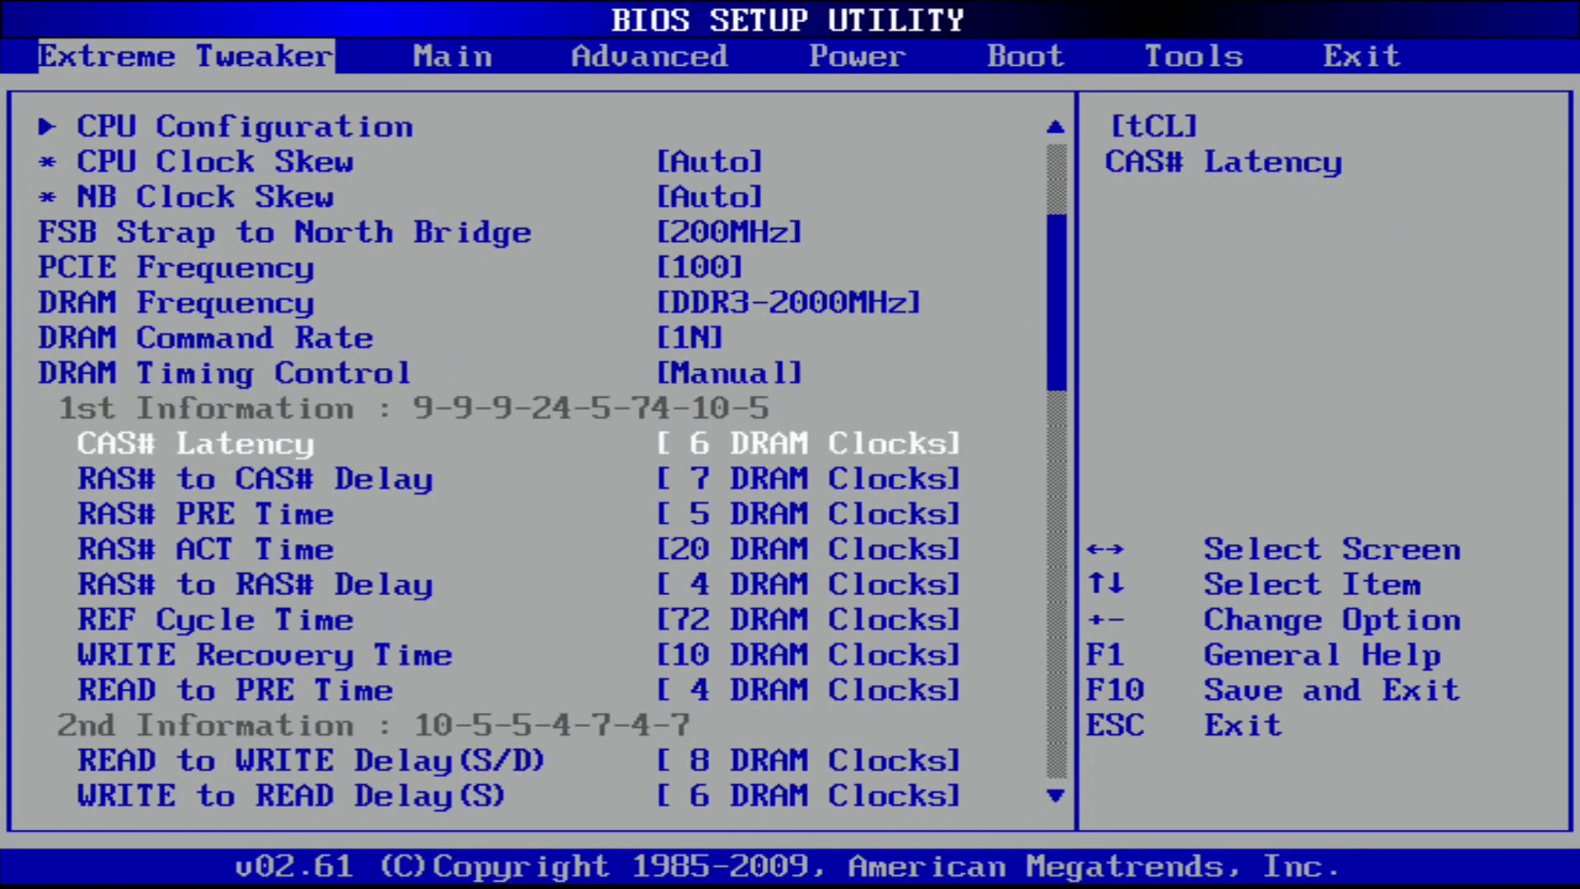
key(plus)
key(Down)
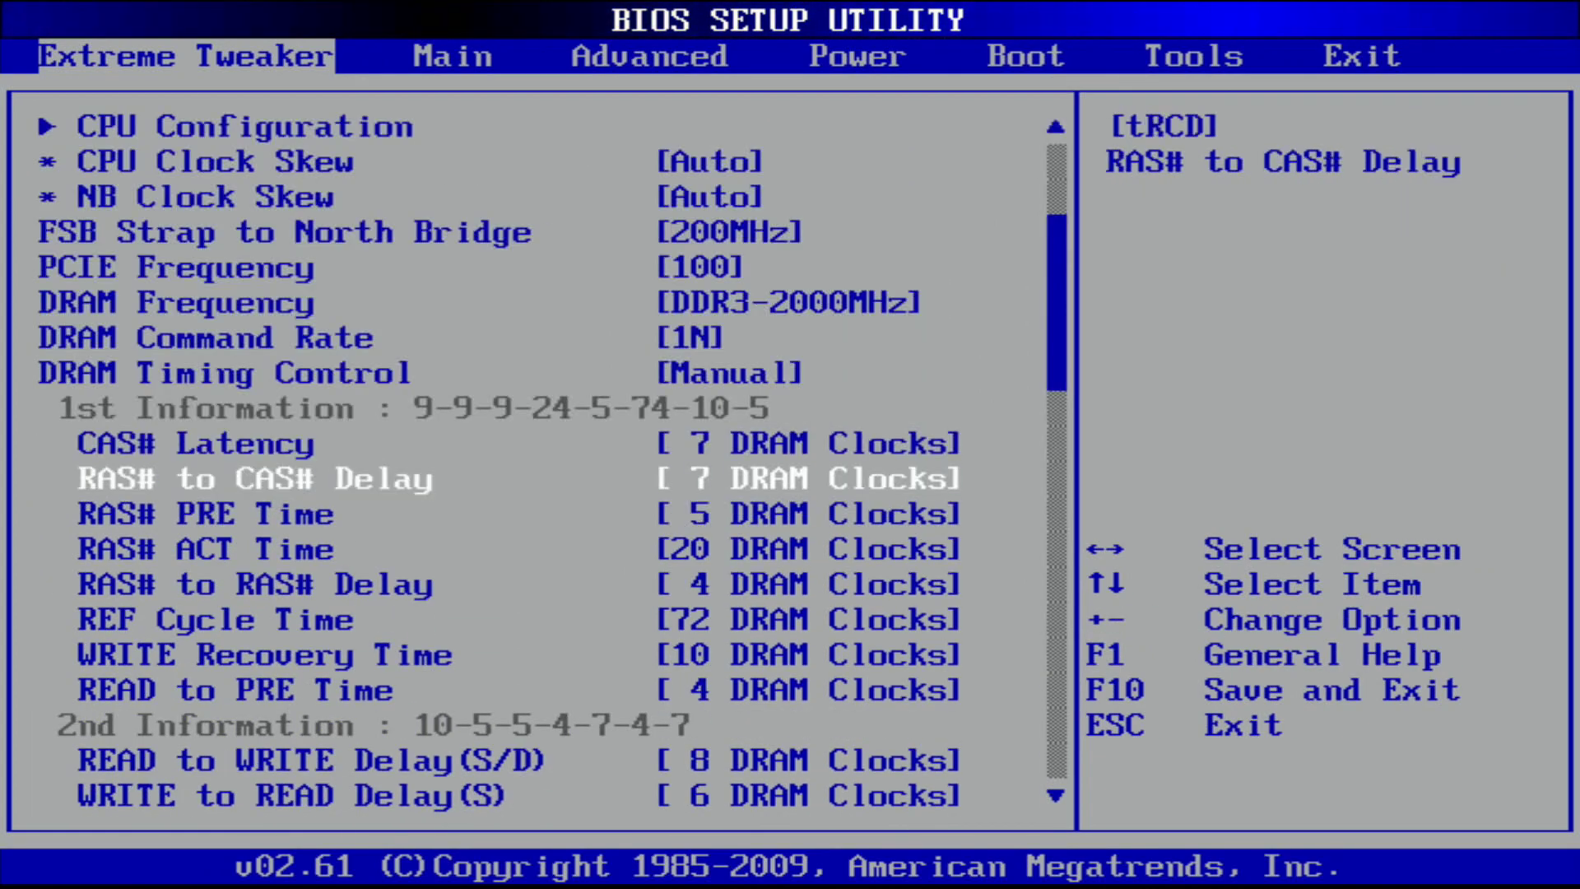
key(plus)
key(Down)
key(plus)
key(Down)
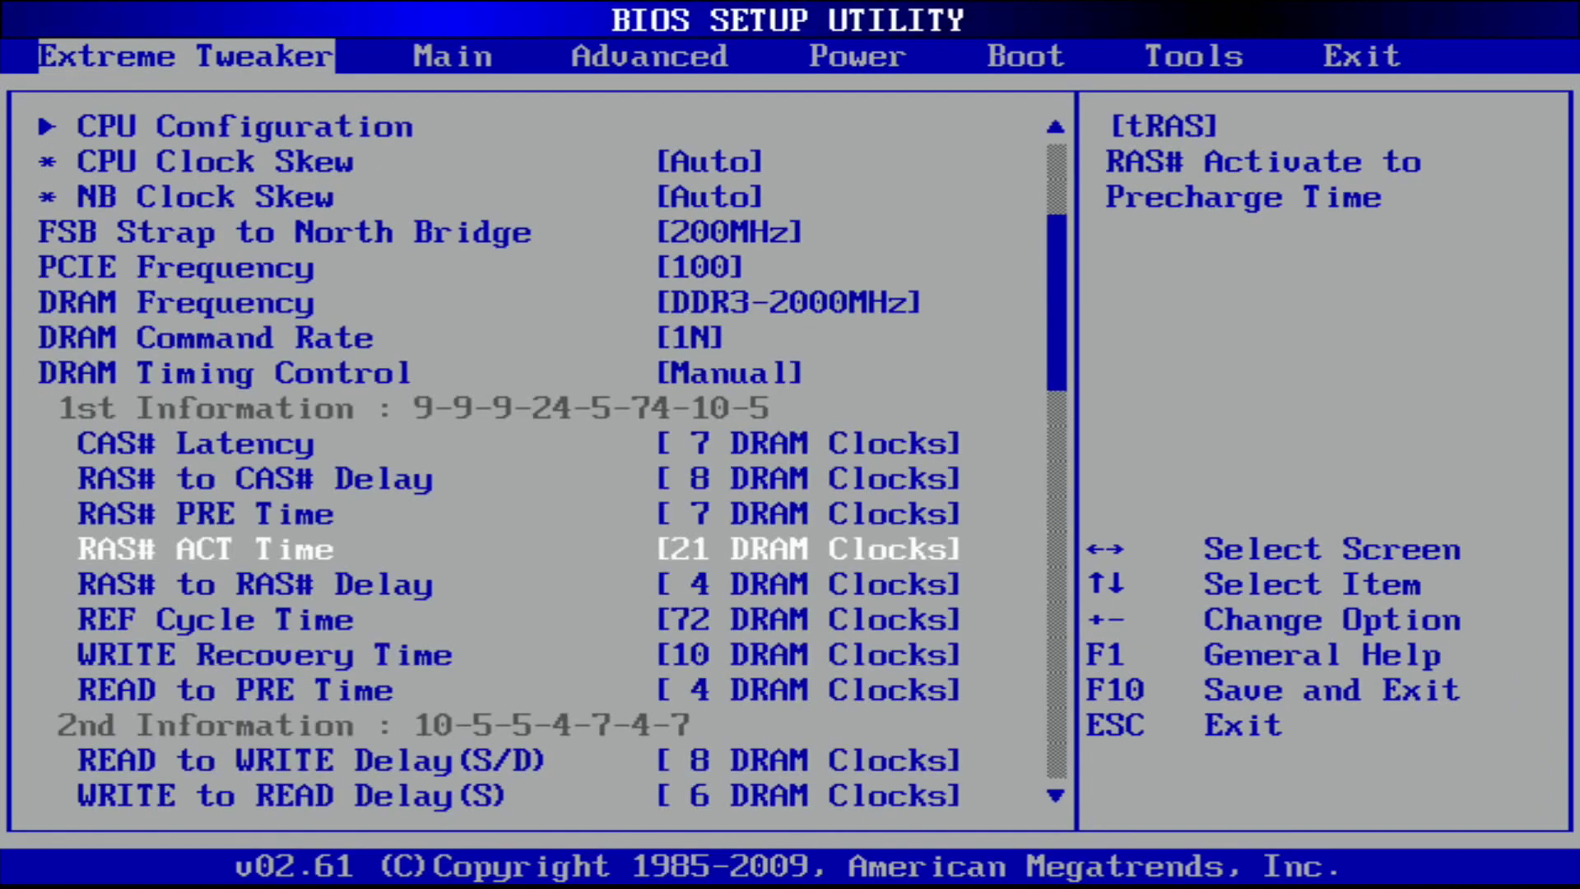
key(Down)
key(Down)
key(Down)
key(Down)
key(Down)
key(Down)
key(Down)
key(Down)
key(Down)
key(Down)
key(Down)
key(Down)
key(Down)
key(Down)
key(Down)
key(Down)
key(Down)
key(Up)
key(Up)
key(Up)
key(Up)
key(Up)
key(Up)
key(Up)
key(Up)
key(Up)
key(Up)
key(Up)
key(Up)
key(Up)
key(Up)
key(Up)
key(Up)
key(Up)
key(Up)
key(Up)
key(Up)
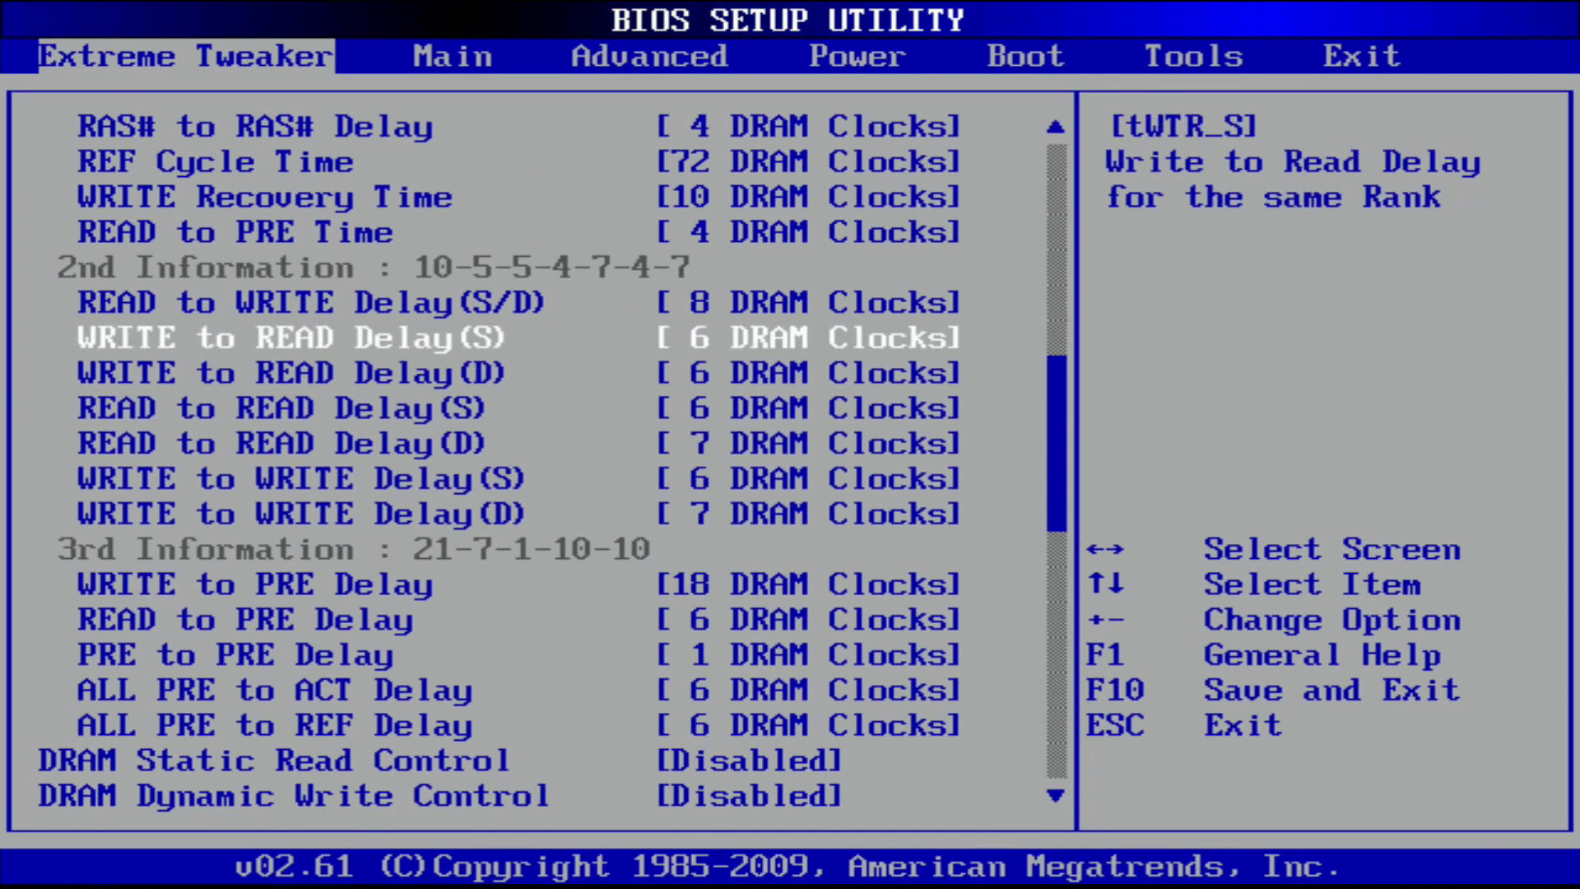
Settle the primary timings at CAS 6, RAS# to CAS# 7, RAS# PRE 5, RAS# ACT 20
key(Down)
key(Down)
key(Down)
key(Down)
key(Down)
key(Down)
key(Down)
key(Down)
key(Up)
key(minus)
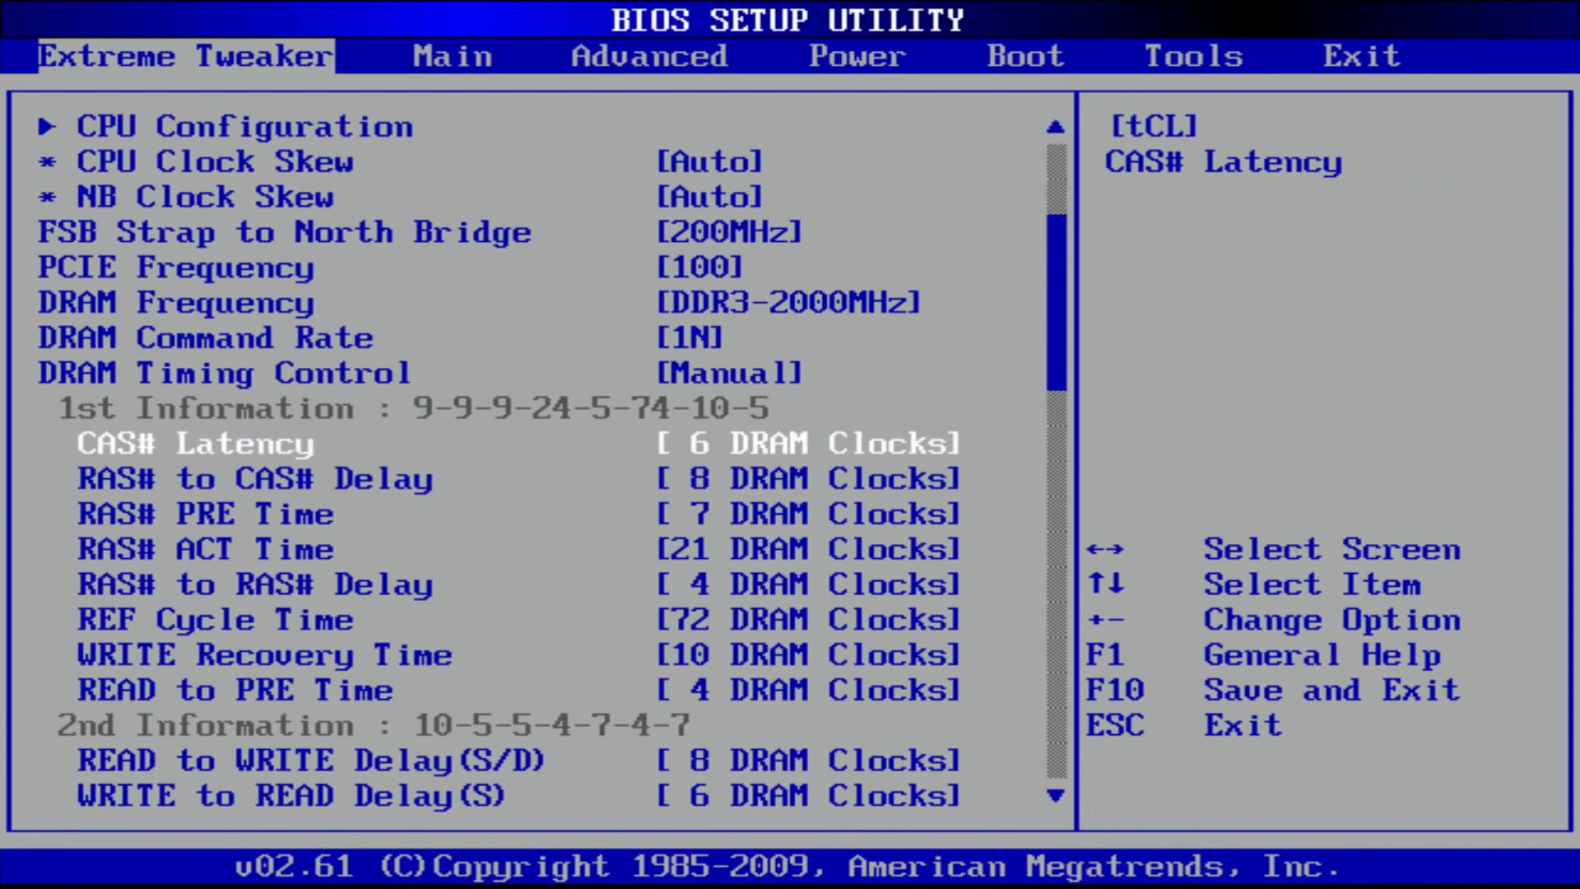
key(Down)
key(minus)
key(minus)
key(plus)
key(Down)
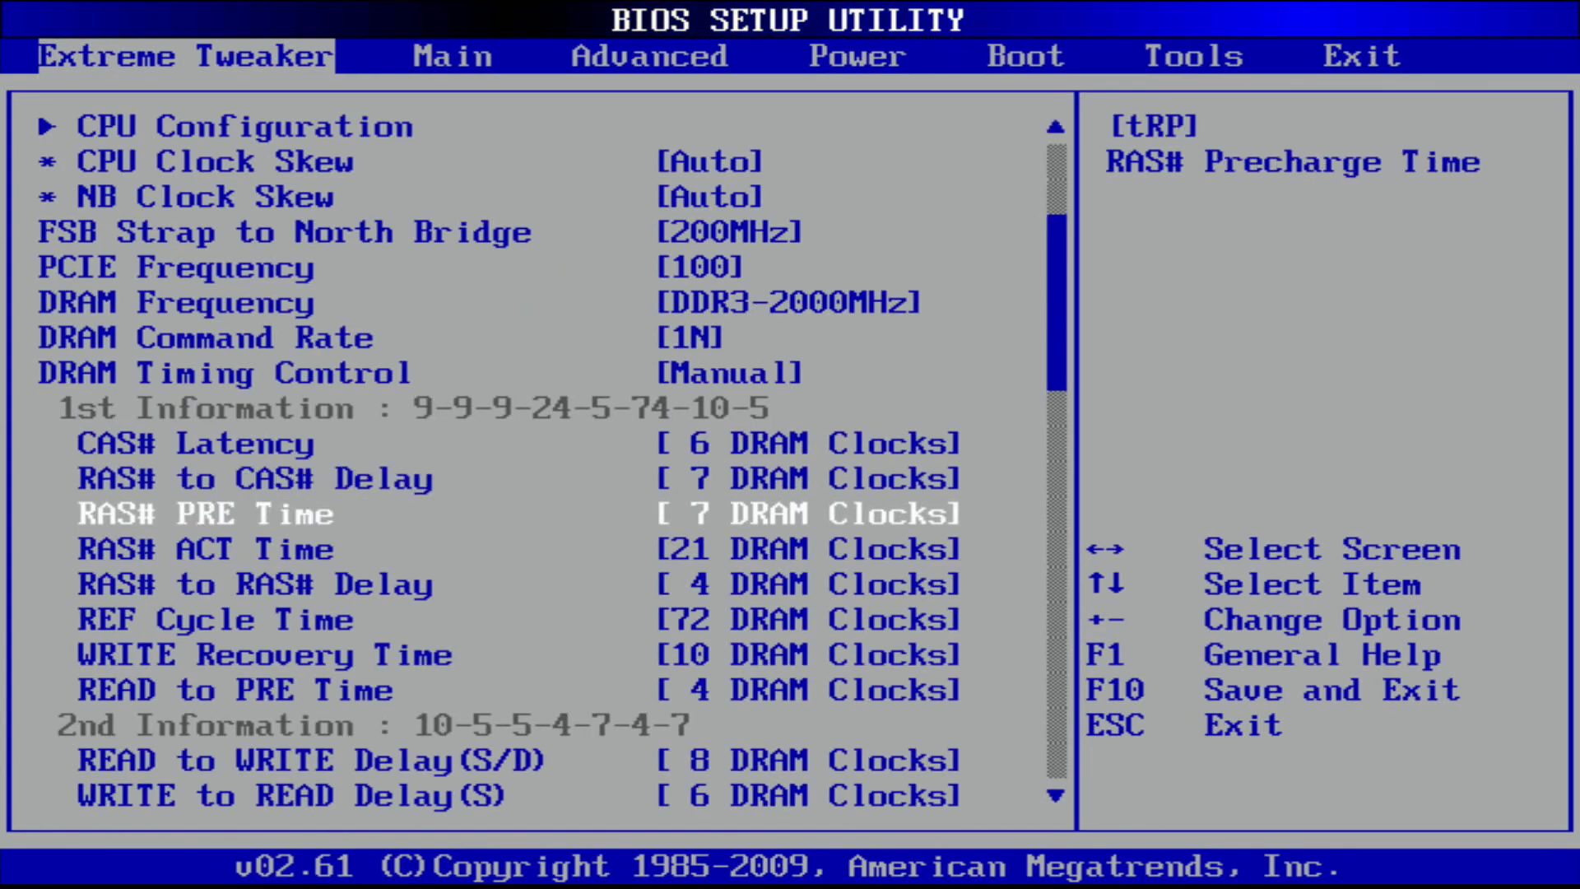
key(minus)
key(minus)
key(Down)
key(minus)
key(Up)
key(Up)
key(Up)
key(Up)
key(Up)
key(Up)
key(Up)
key(Up)
key(Up)
key(Up)
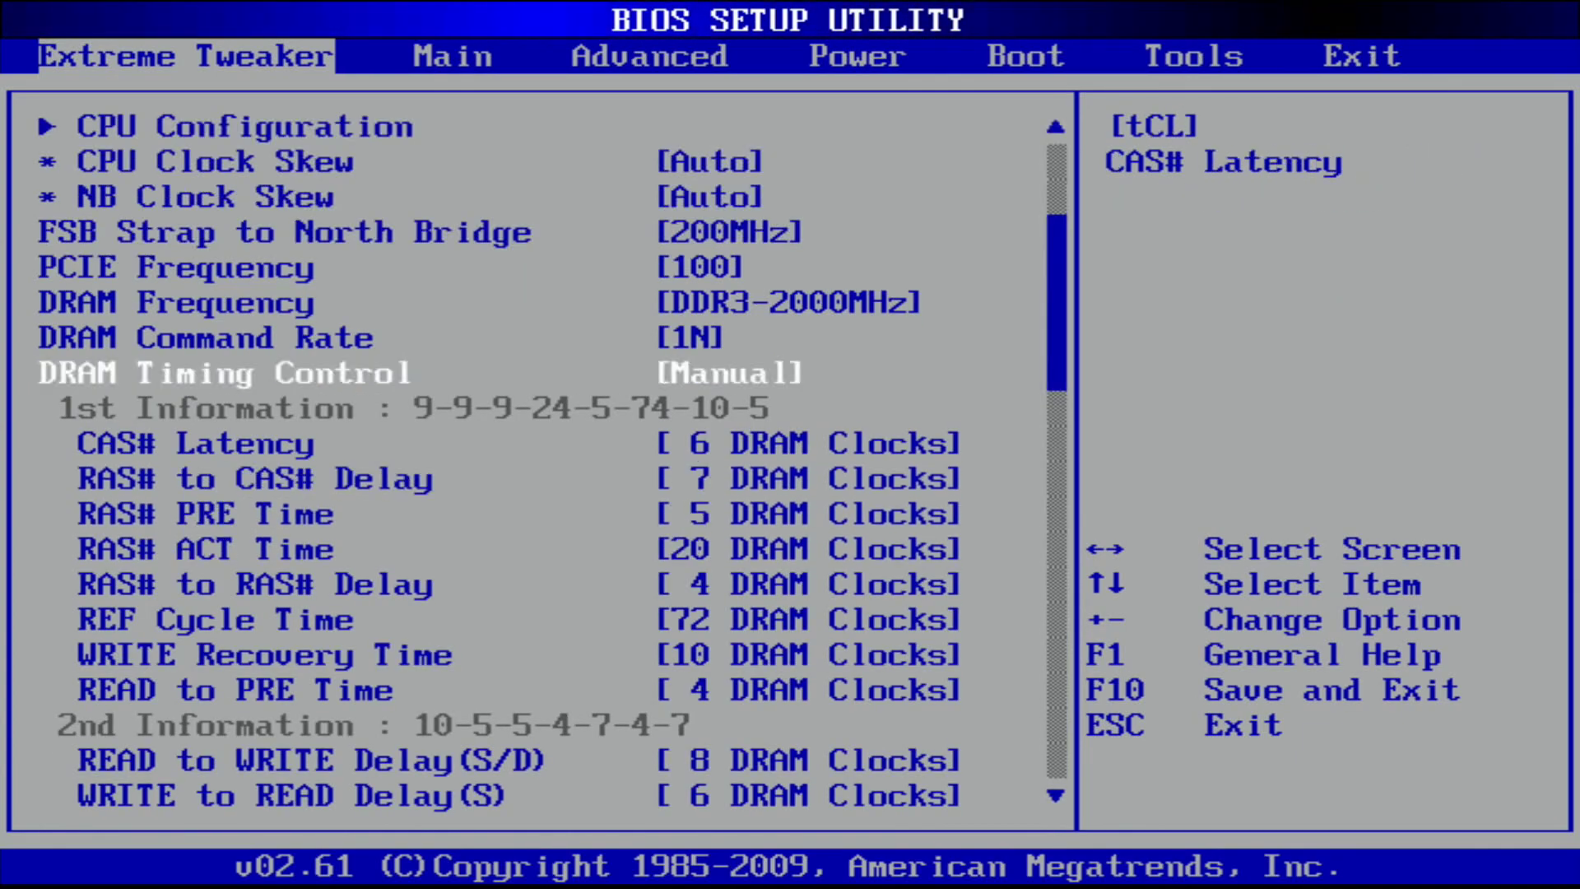
key(Down)
key(Down)
key(Down)
key(Down)
key(Down)
key(Down)
key(Down)
key(Down)
key(Down)
key(Down)
key(Down)
key(Down)
key(Down)
key(Down)
key(Down)
key(Down)
key(Down)
key(Down)
key(Down)
key(Down)
key(Up)
key(Up)
key(Up)
key(Up)
key(Up)
key(Up)
key(Up)
key(Up)
key(Up)
key(Up)
key(Up)
key(Up)
key(Up)
key(Up)
key(Up)
key(Up)
key(Up)
key(Up)
key(Up)
key(Up)
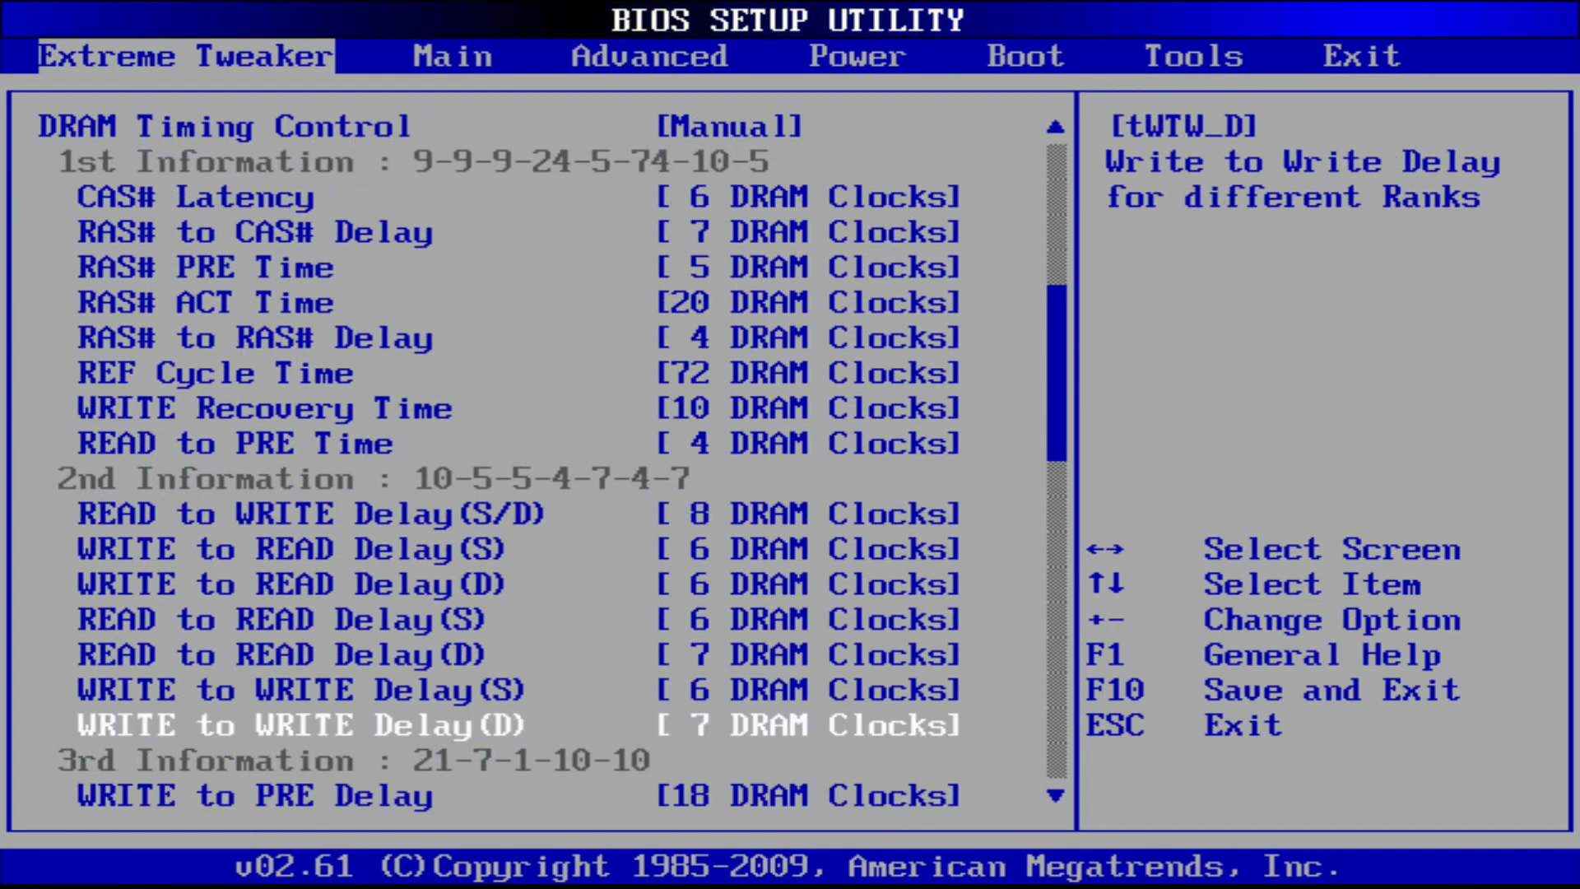
key(Down)
key(Down)
key(Down)
key(Down)
key(Down)
key(Down)
key(Down)
key(Down)
key(Down)
key(Down)
key(Down)
key(Down)
key(Down)
key(Down)
key(Down)
key(Down)
key(Down)
key(Down)
key(Down)
key(Down)
key(Down)
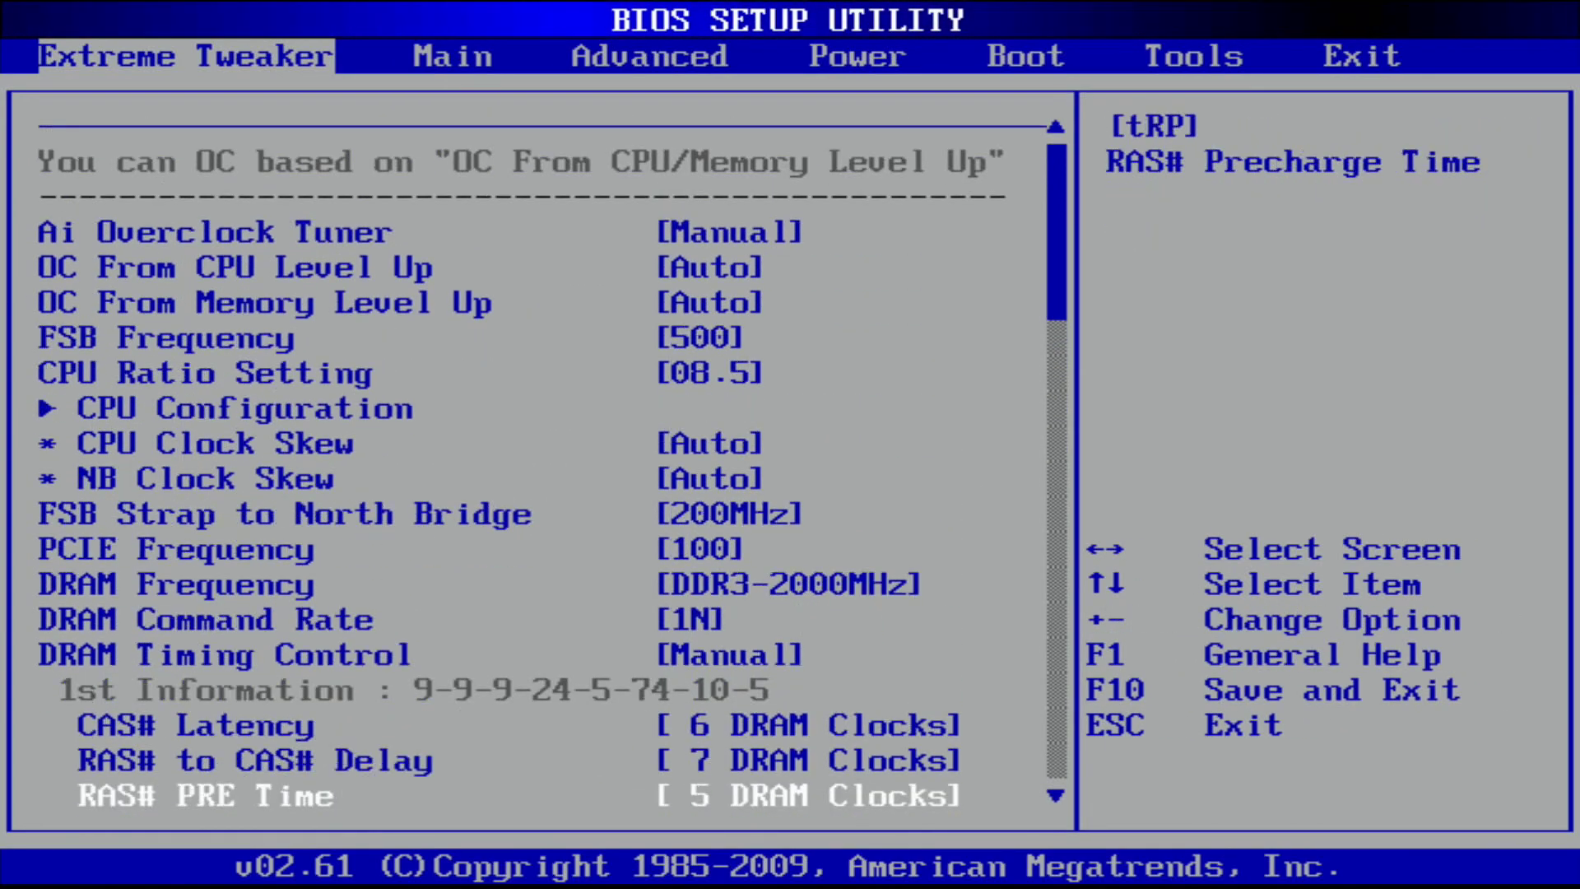
key(Up)
key(Up)
key(Up)
key(Up)
key(Up)
key(Up)
key(Up)
key(Up)
key(Up)
key(Up)
key(Up)
key(Up)
key(Up)
key(Up)
key(Up)
key(Up)
key(Up)
key(Up)
key(Up)
key(Up)
key(Up)
key(Up)
key(Up)
key(Up)
key(Up)
key(Up)
key(Up)
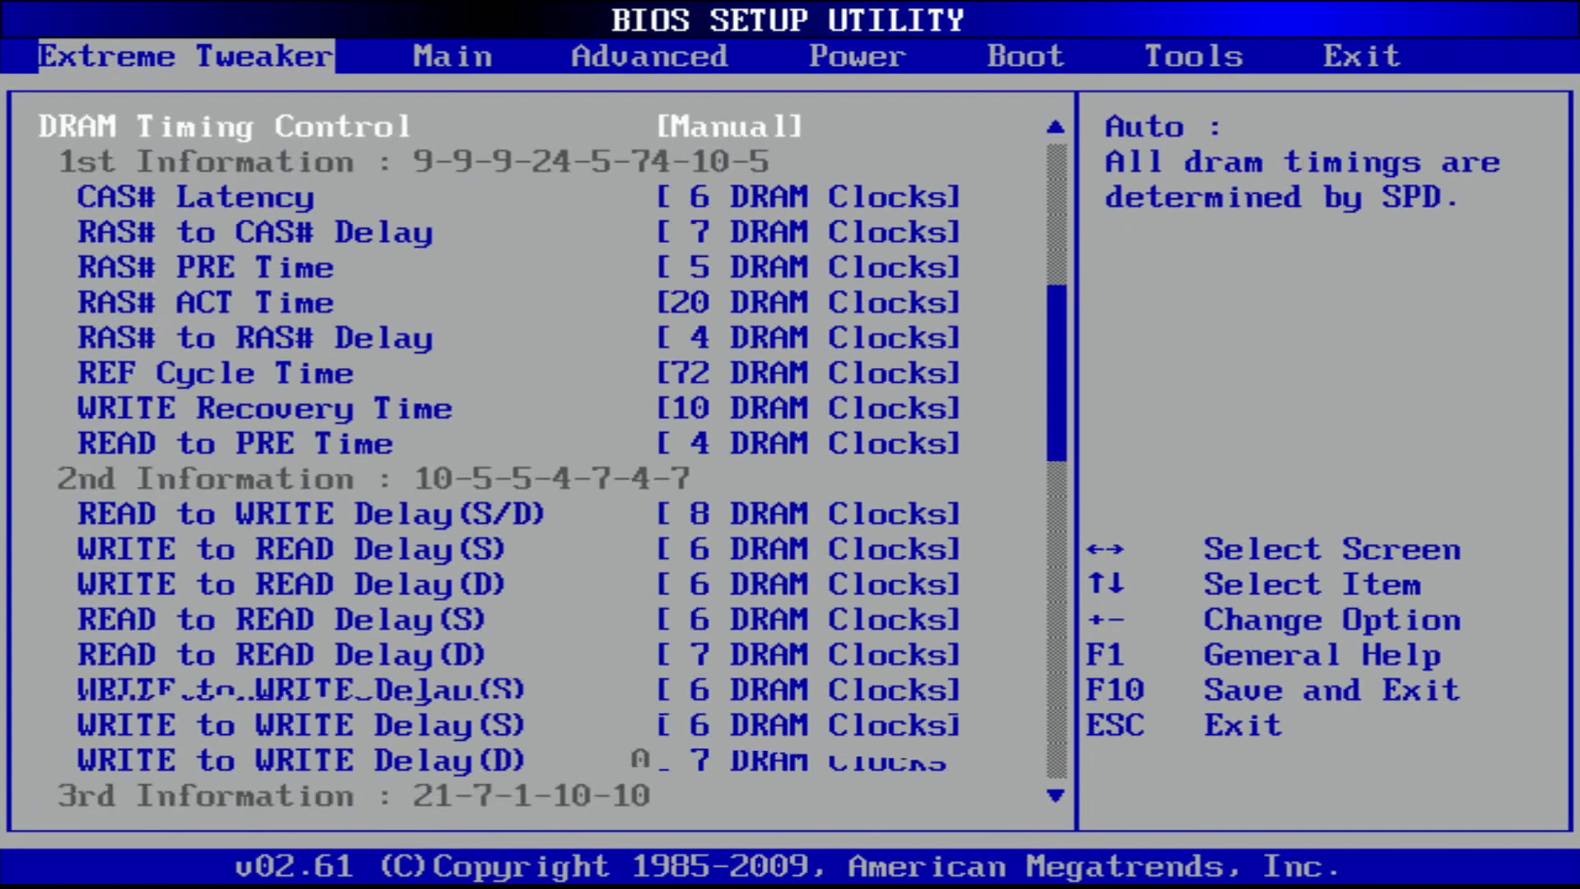
key(Down)
key(Down)
key(Down)
key(Down)
key(Down)
key(Down)
key(Down)
key(Down)
key(Down)
key(Down)
key(Down)
key(Down)
key(Down)
key(Down)
key(Down)
key(Down)
key(Down)
key(Down)
key(Down)
key(Down)
key(Down)
key(Down)
key(Down)
key(Down)
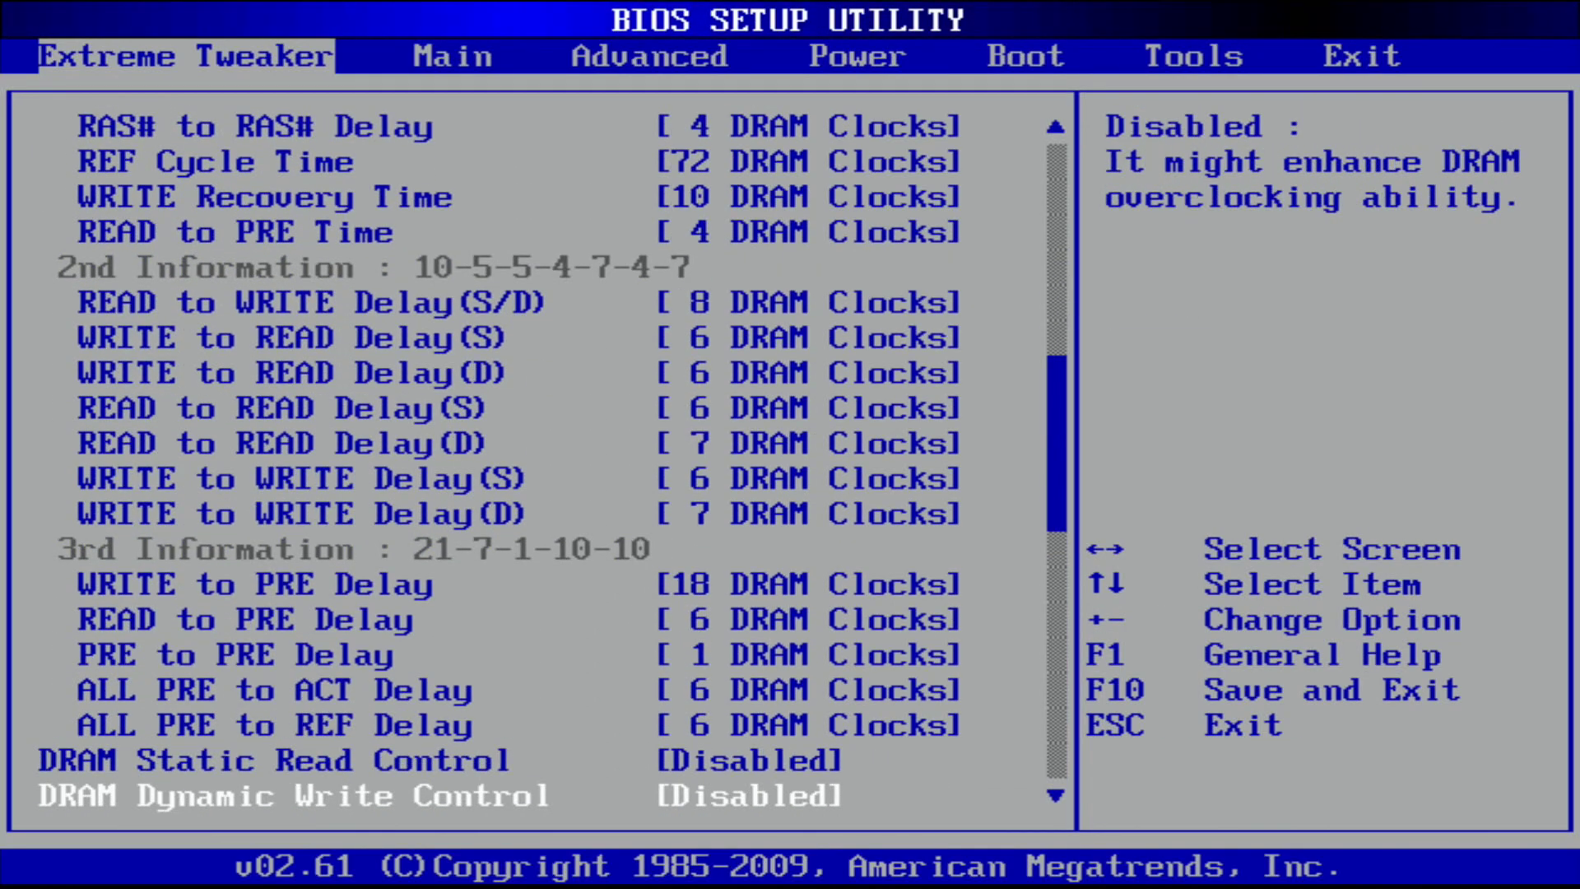
key(Up)
key(Up)
key(Up)
key(Up)
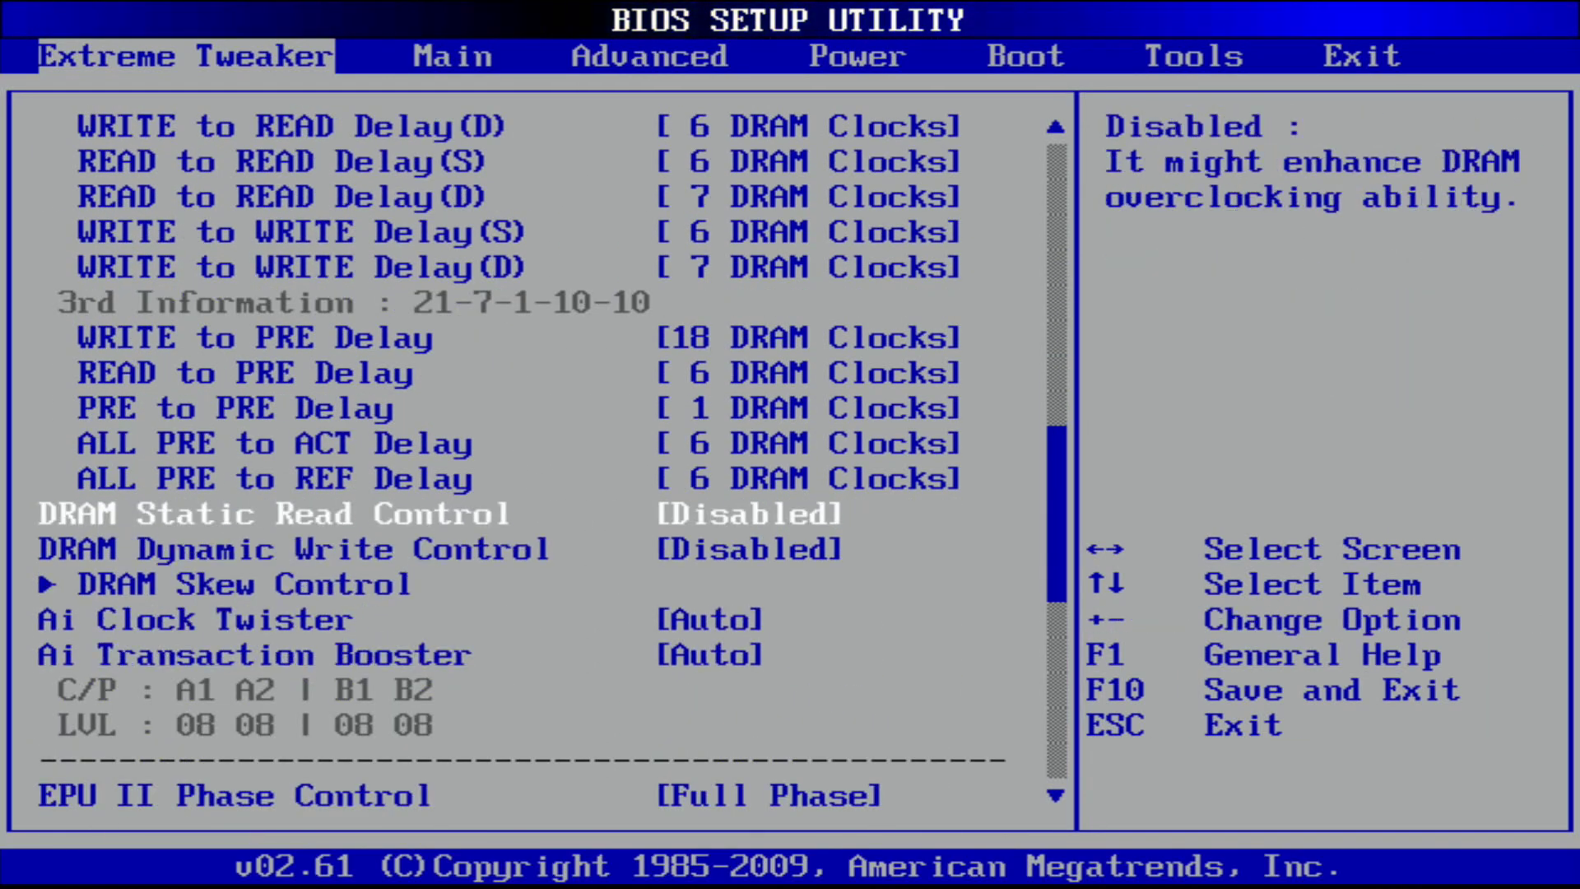
key(Down)
key(Up)
key(Down)
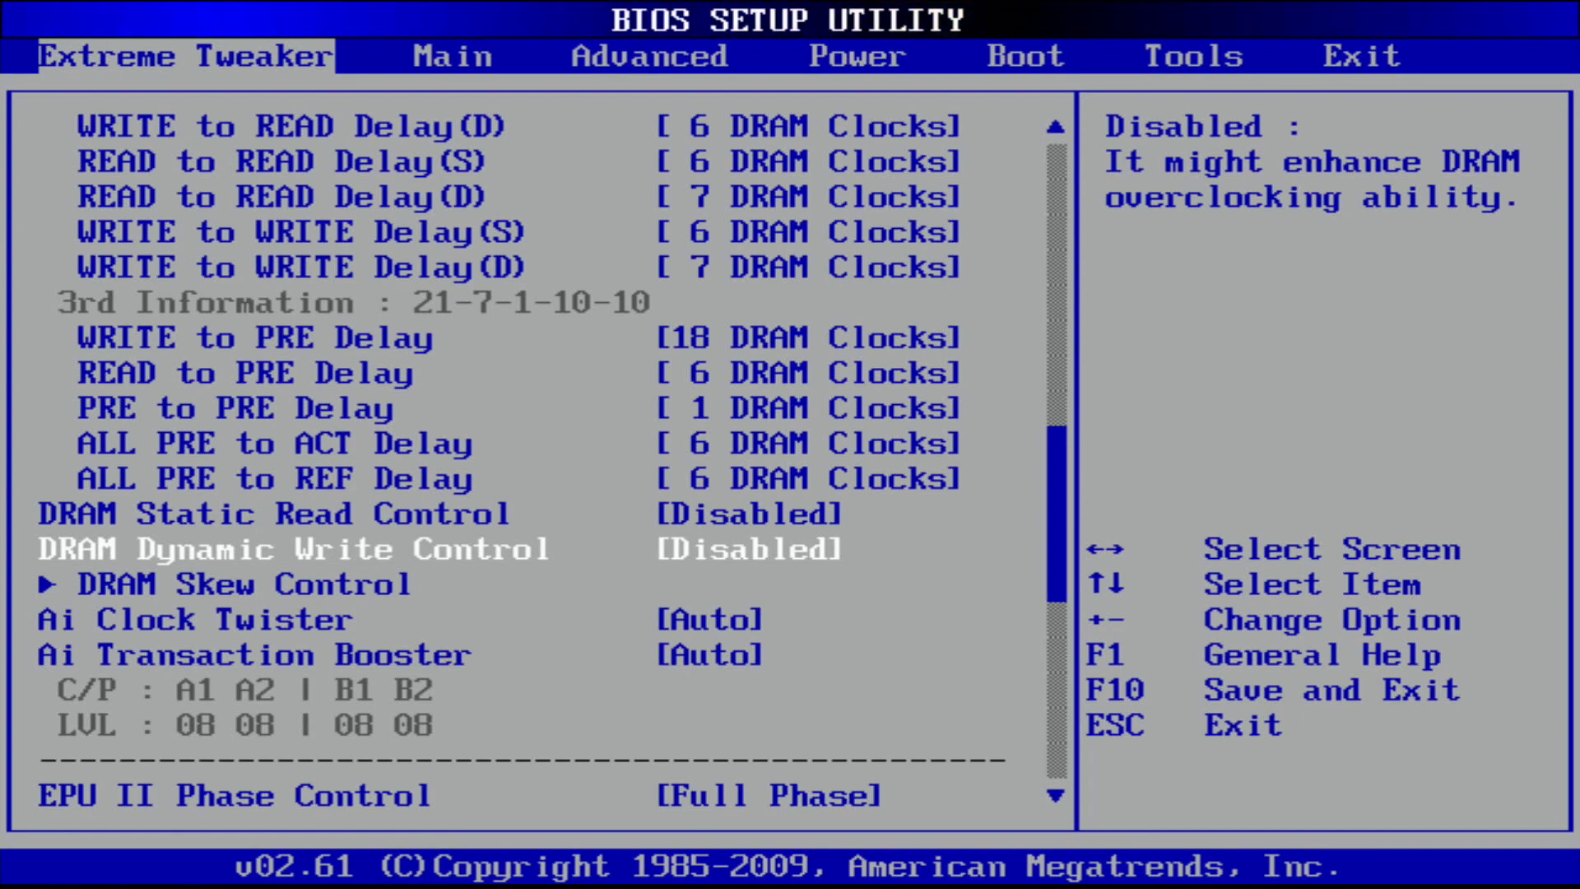
key(Down)
key(Return)
key(Escape)
key(Down)
key(Down)
key(Down)
key(Return)
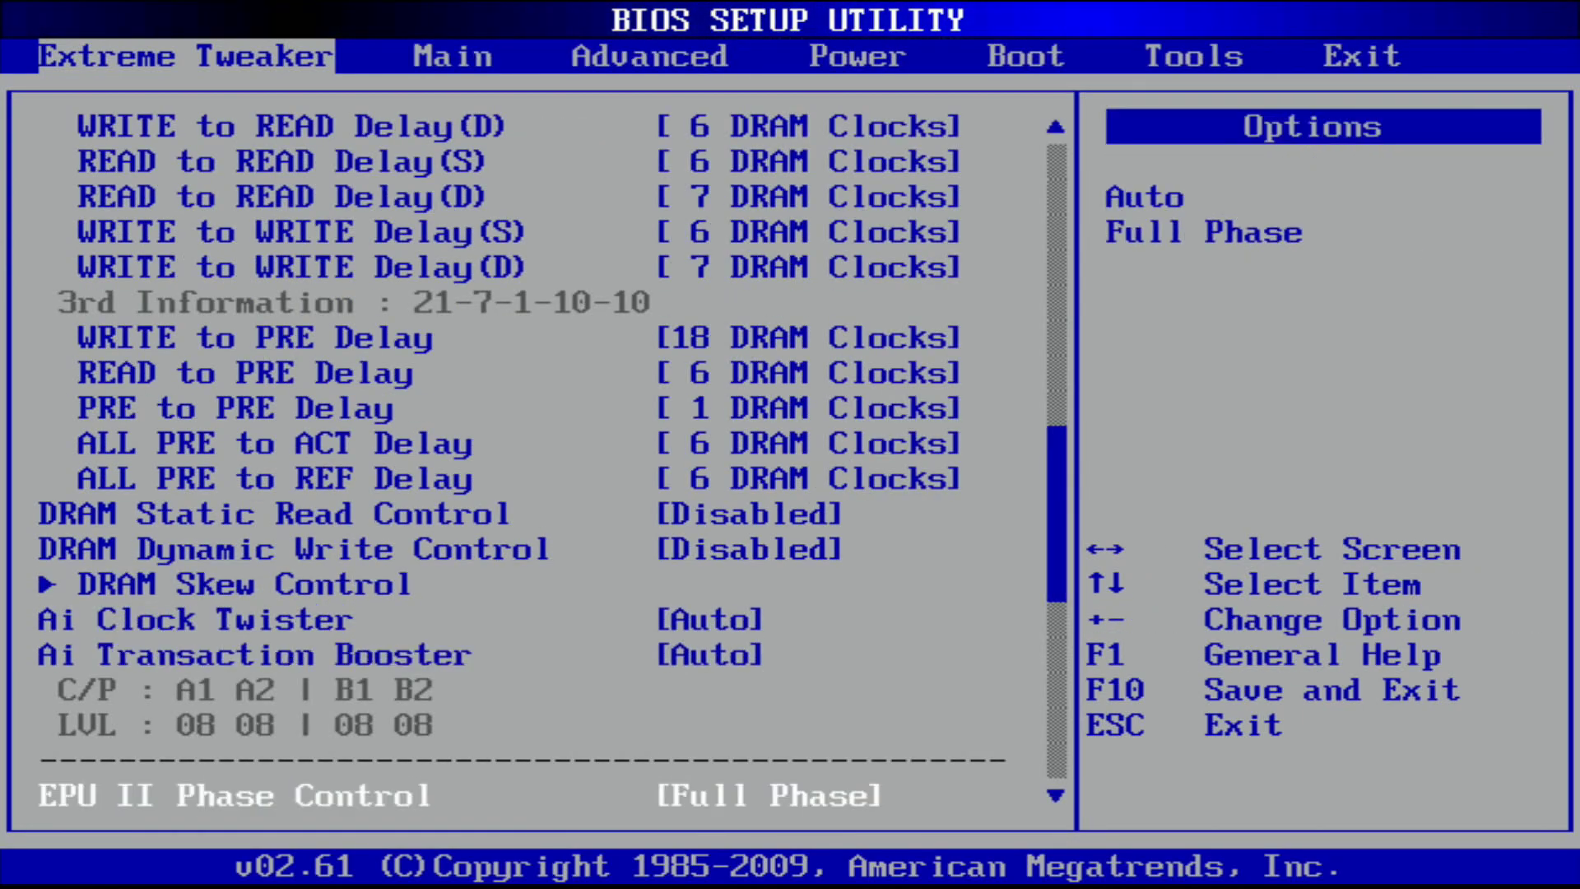
key(Up)
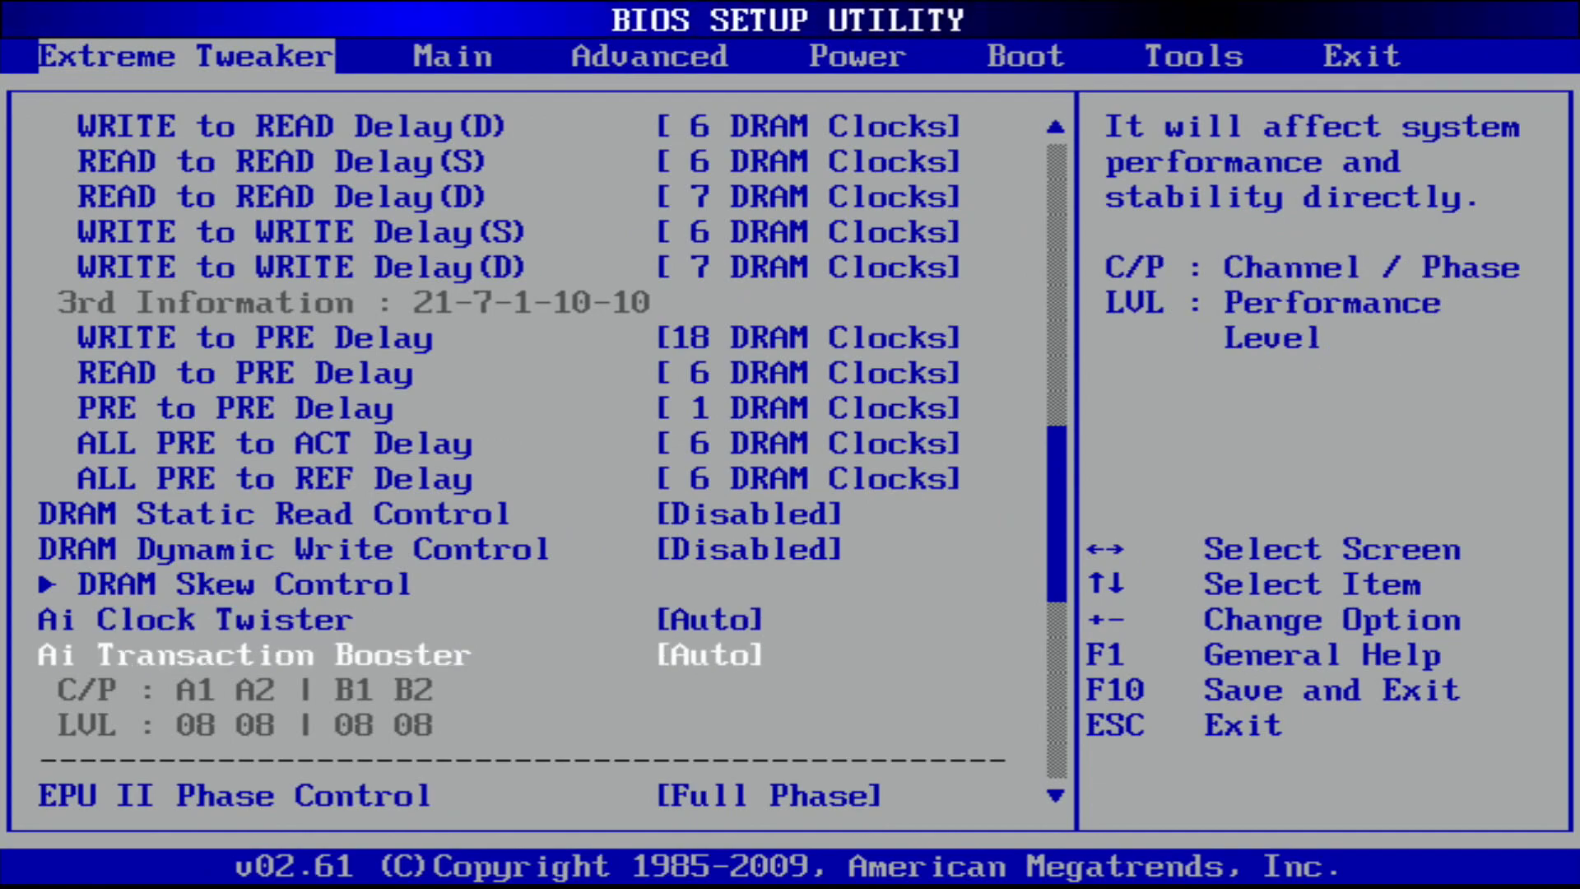
key(plus)
key(Down)
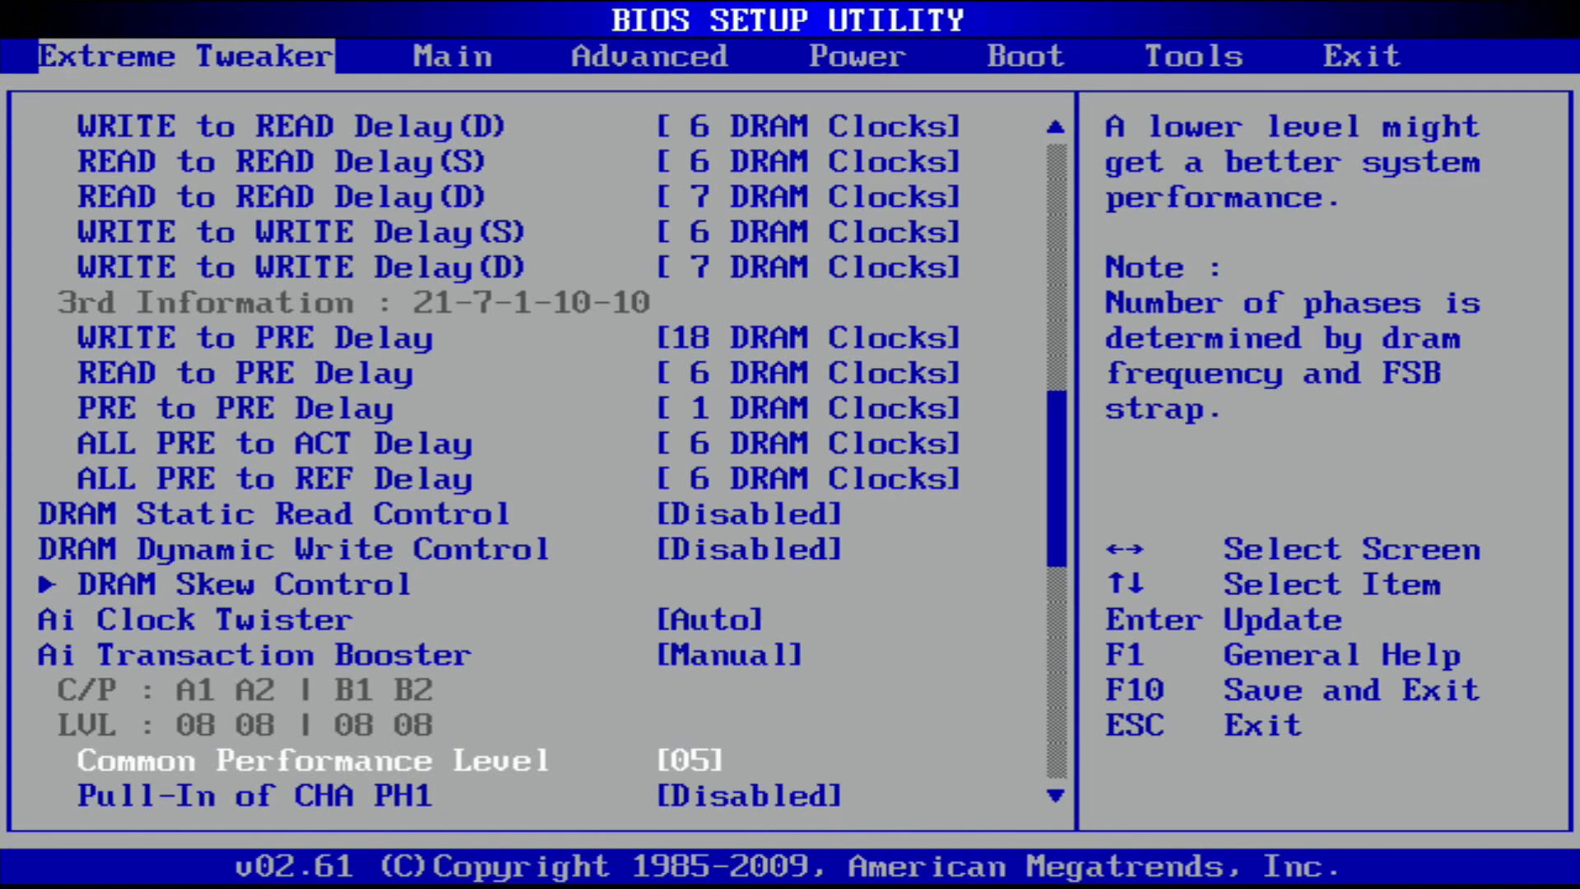
key(Up)
key(minus)
key(Down)
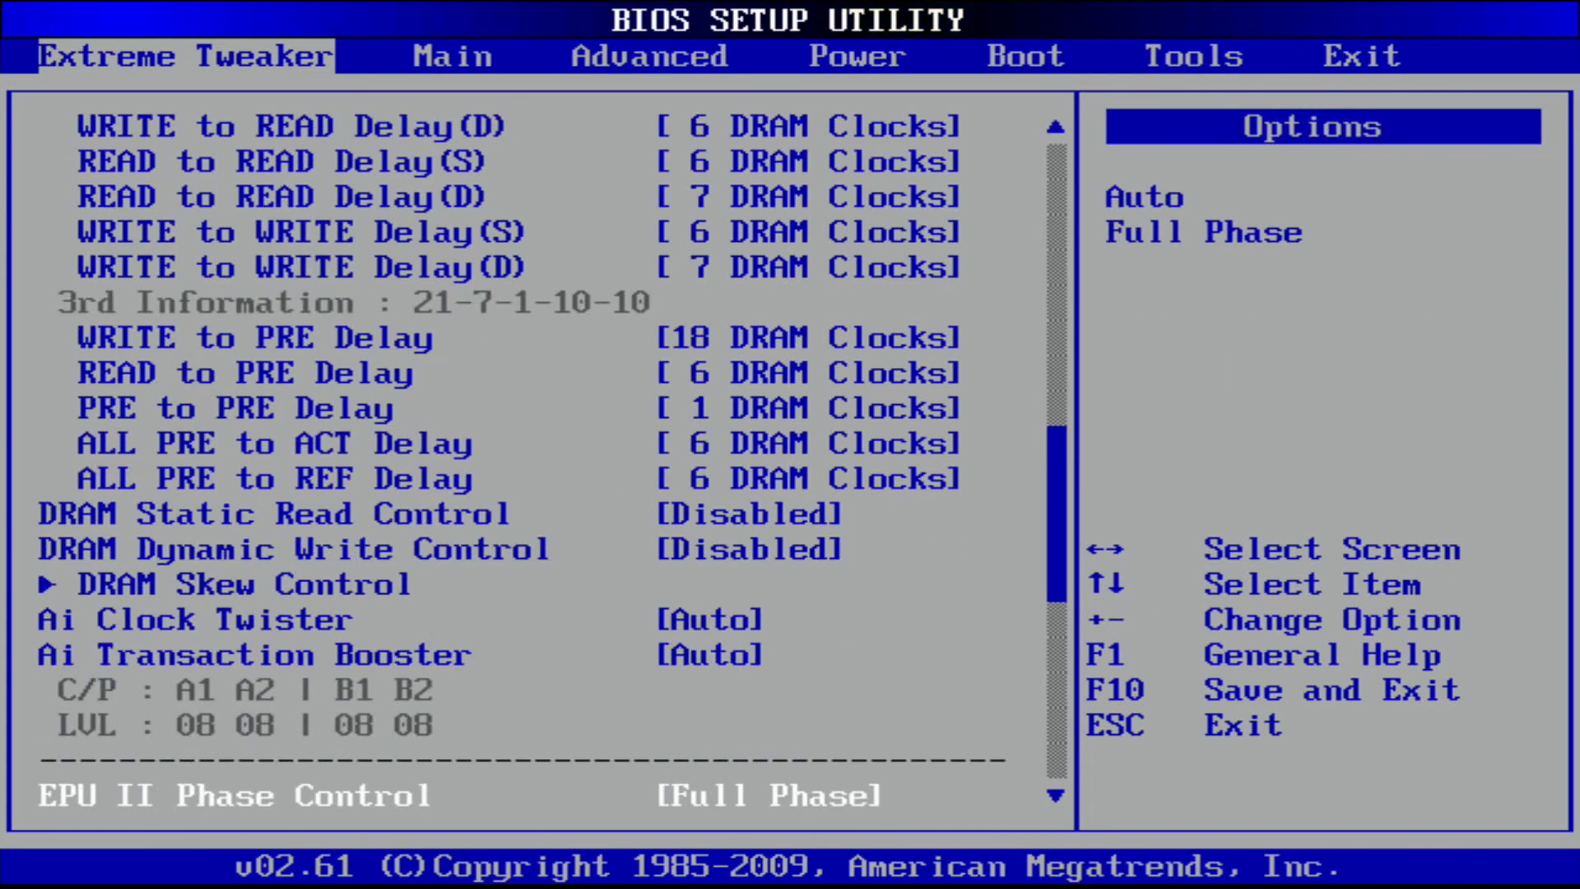
key(Up)
key(Up)
key(Down)
key(Down)
key(Down)
key(Down)
key(Down)
key(Down)
key(Down)
key(Up)
key(Up)
key(Up)
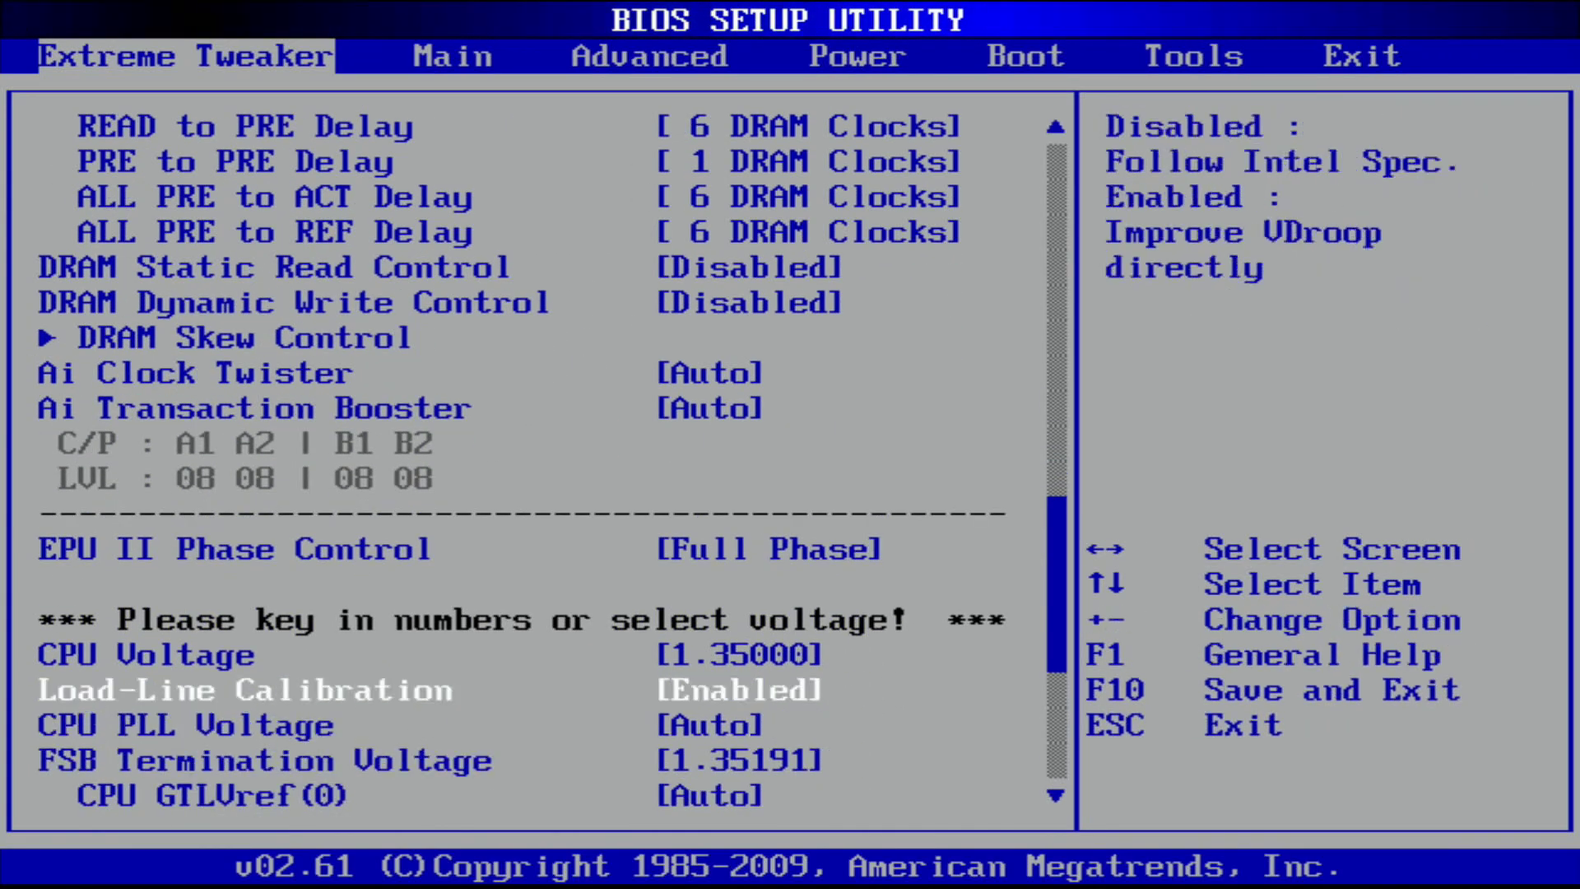
key(Up)
Set CPU Voltage to 1.40000 V by typing 1.4
text(1.4)
key(Return)
key(Down)
key(Down)
key(Down)
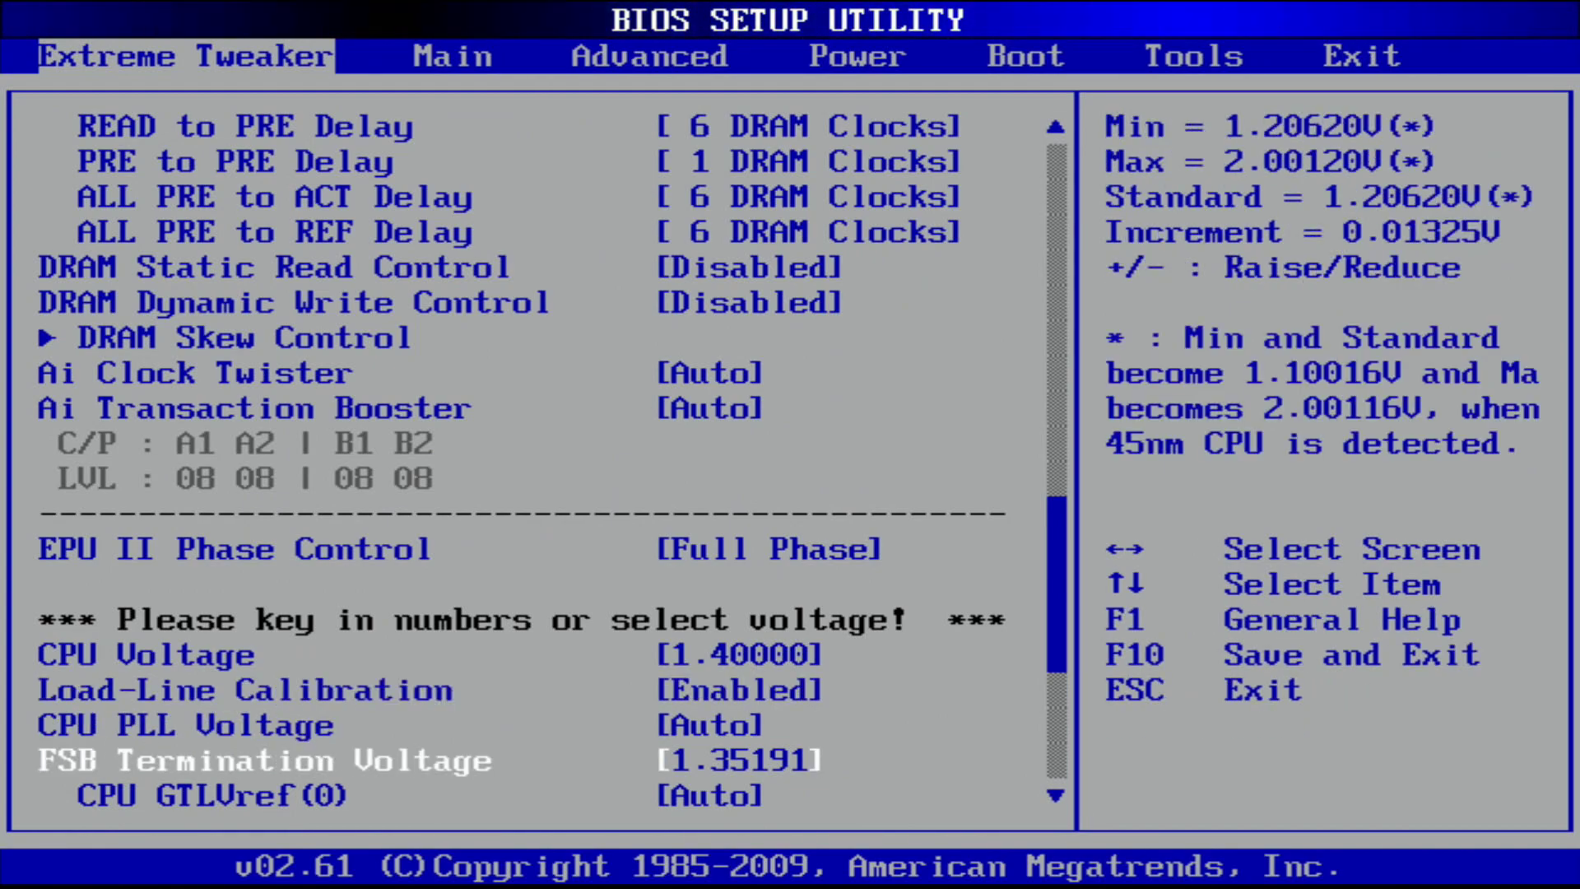
key(Down)
key(Down)
key(Down)
key(Down)
key(Down)
key(Down)
key(Down)
key(Down)
key(Up)
key(Up)
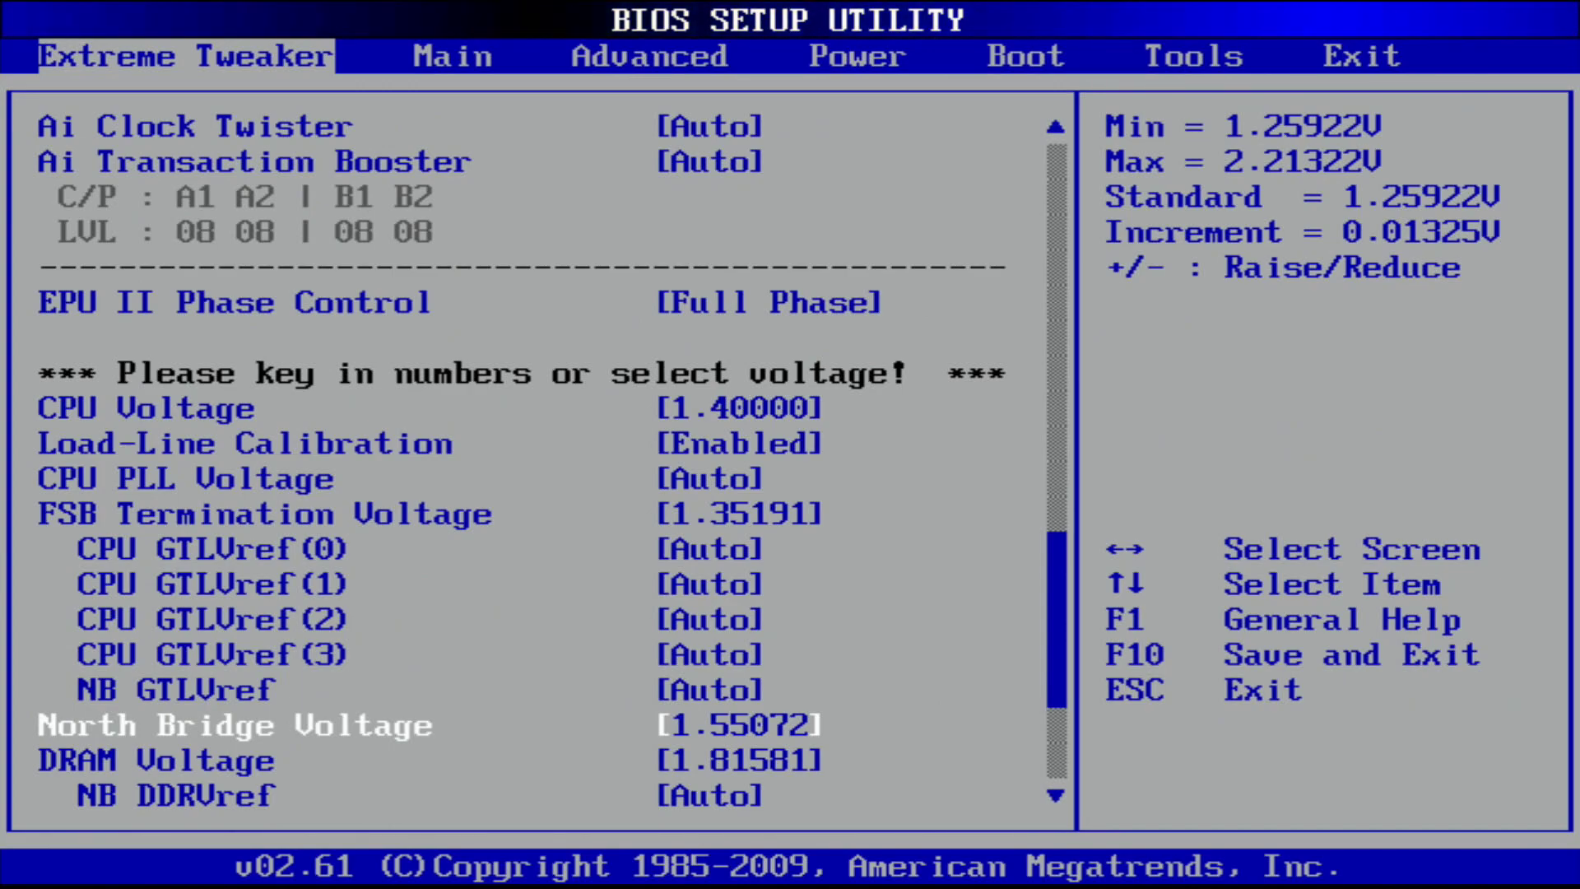
Raise DRAM Voltage from 1.81581 to 1.96156 V
key(Down)
key(plus)
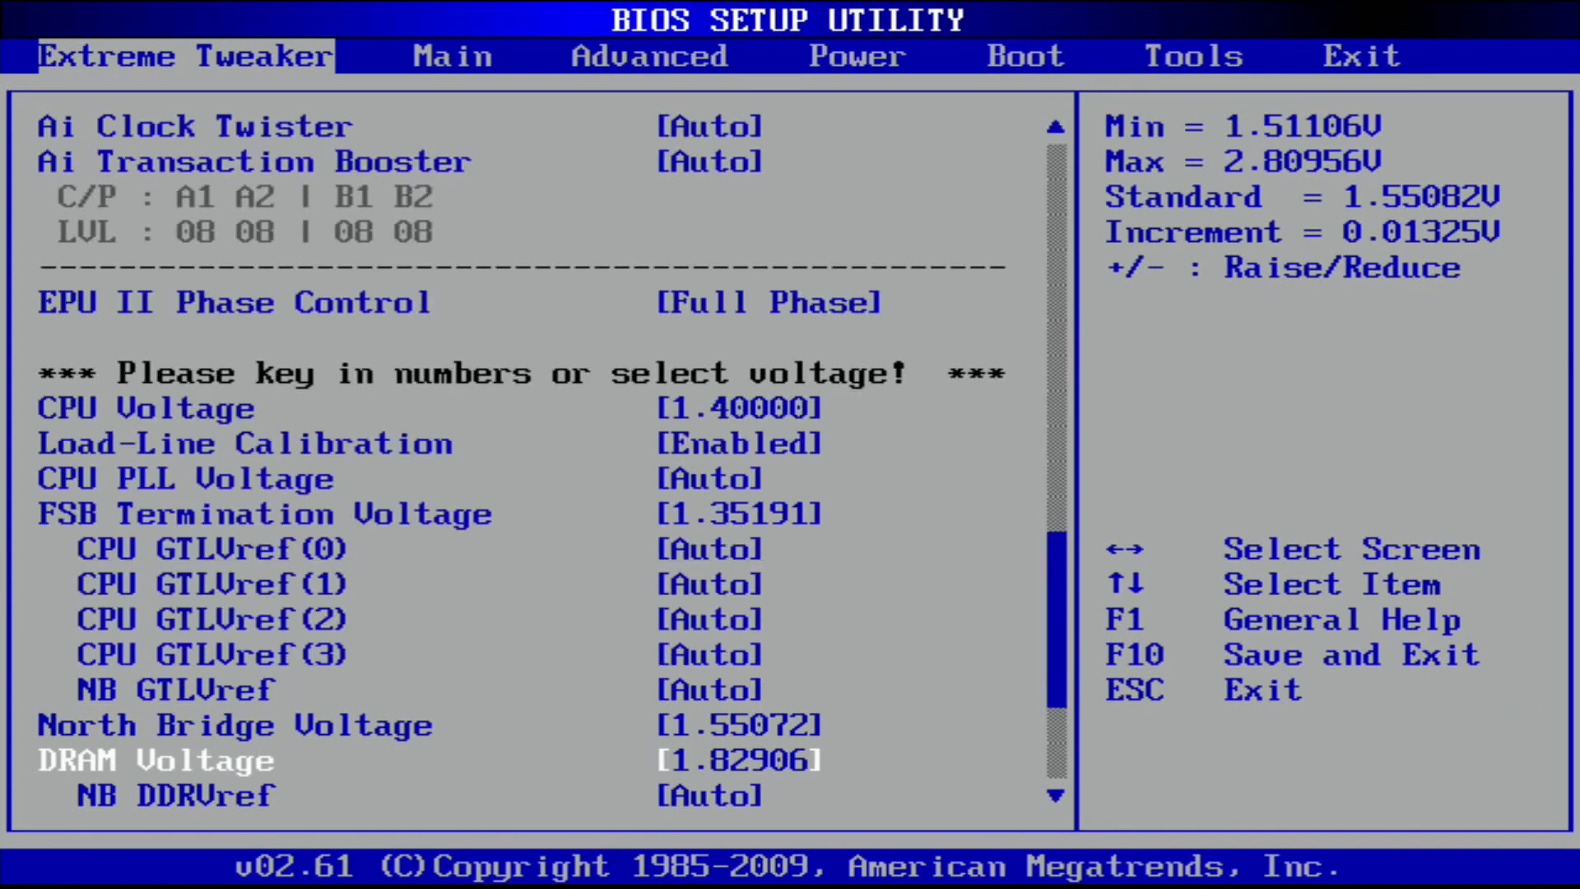
key(plus)
key(plus)
key(plus)
key(plus)
key(plus)
key(plus)
key(plus)
key(plus)
key(plus)
key(plus)
key(plus)
key(minus)
key(Up)
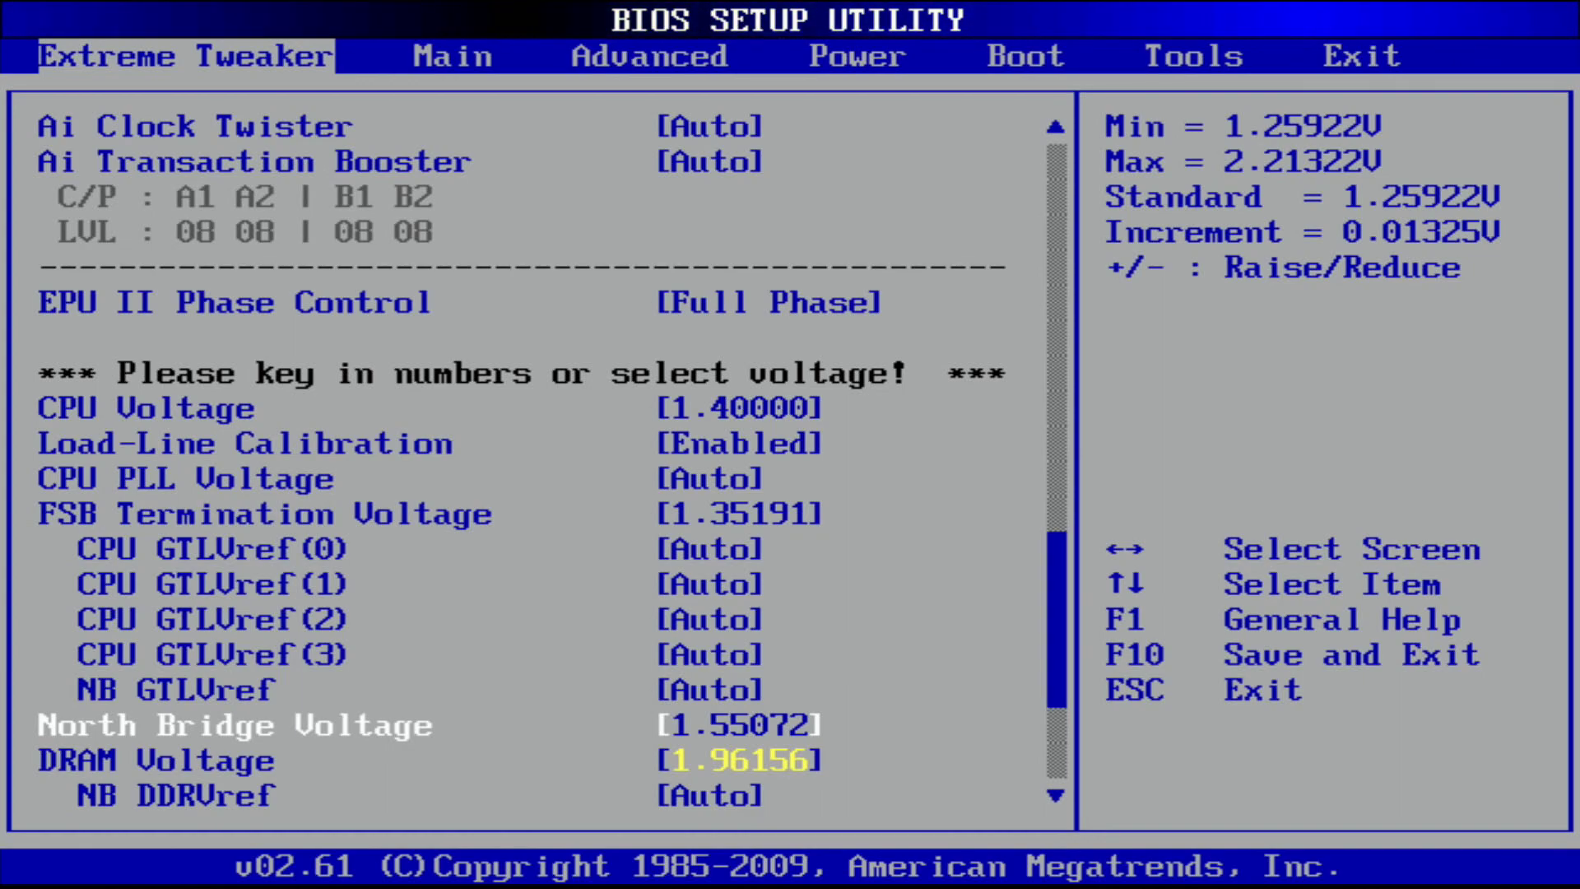
text(1.43)
key(Return)
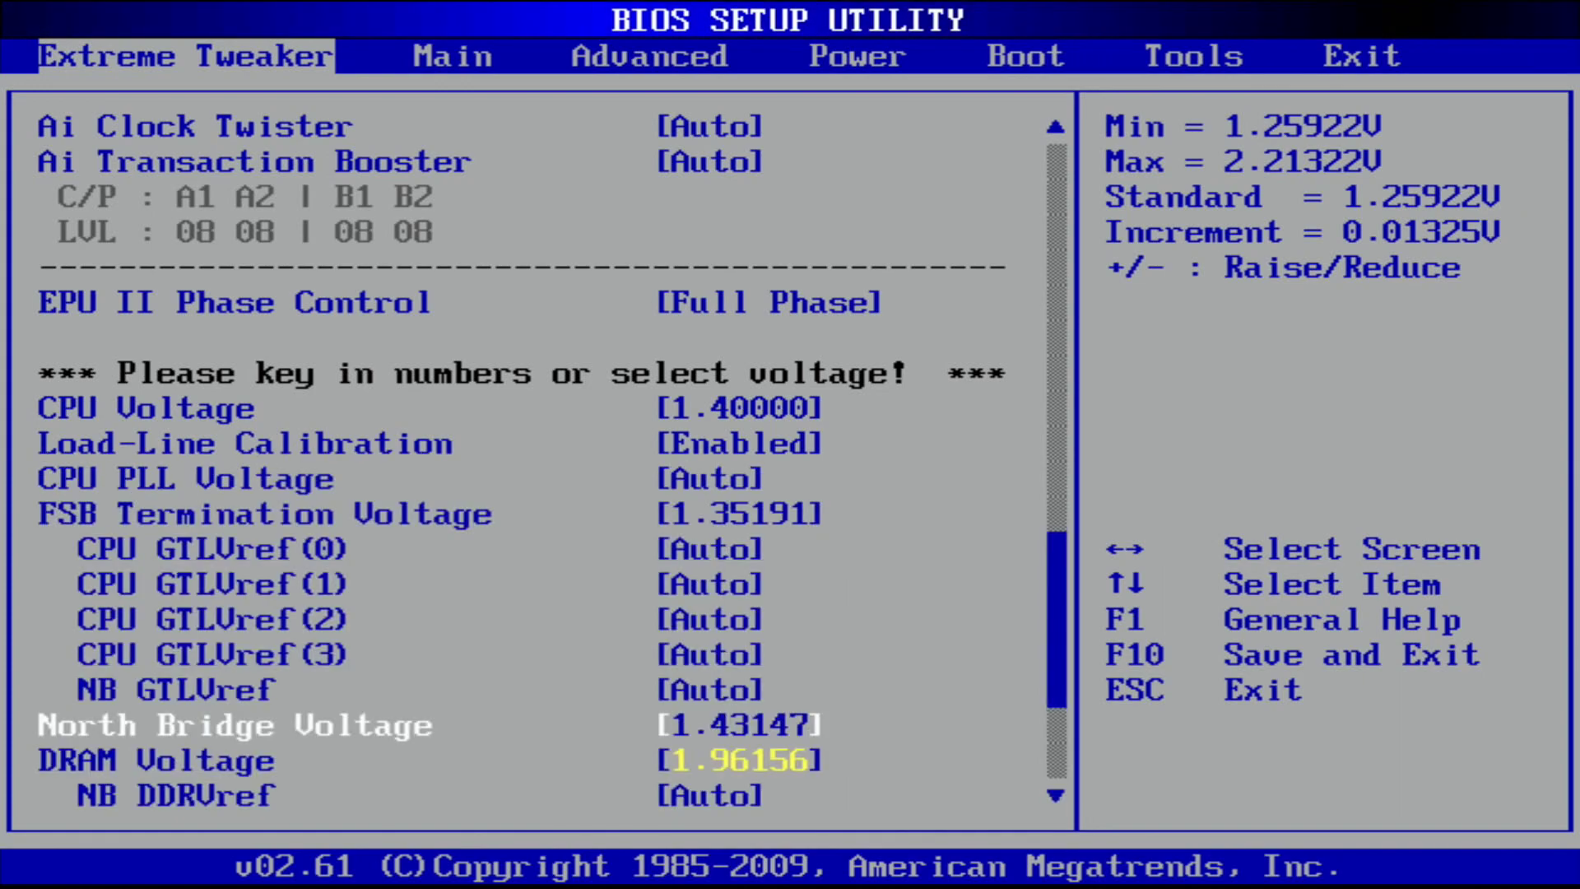
text(1.4182)
key(Return)
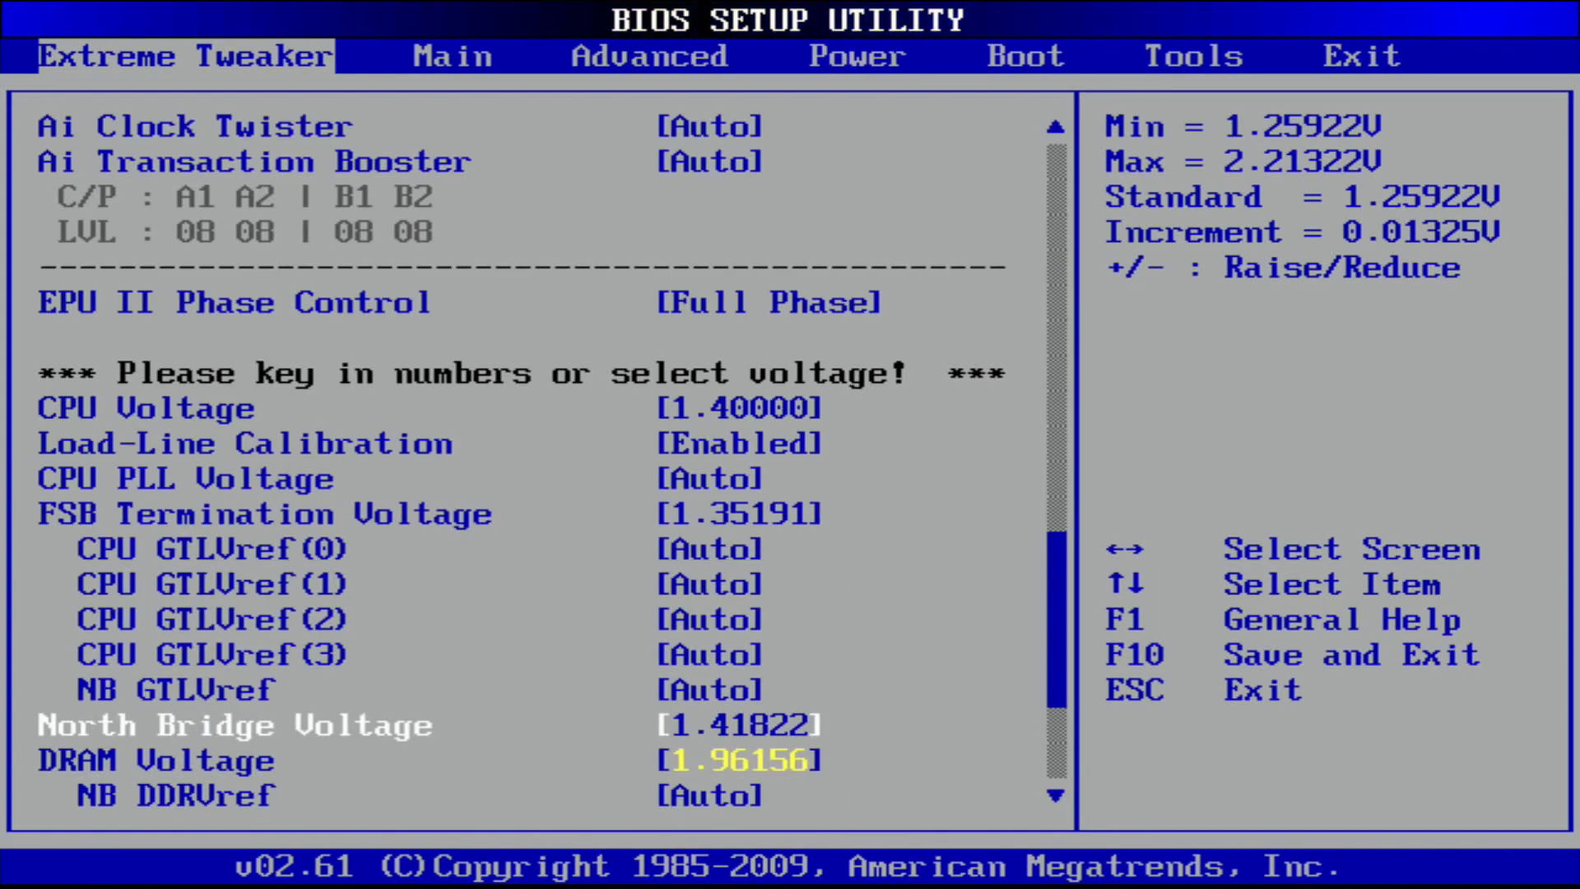
key(plus)
key(plus)
key(plus)
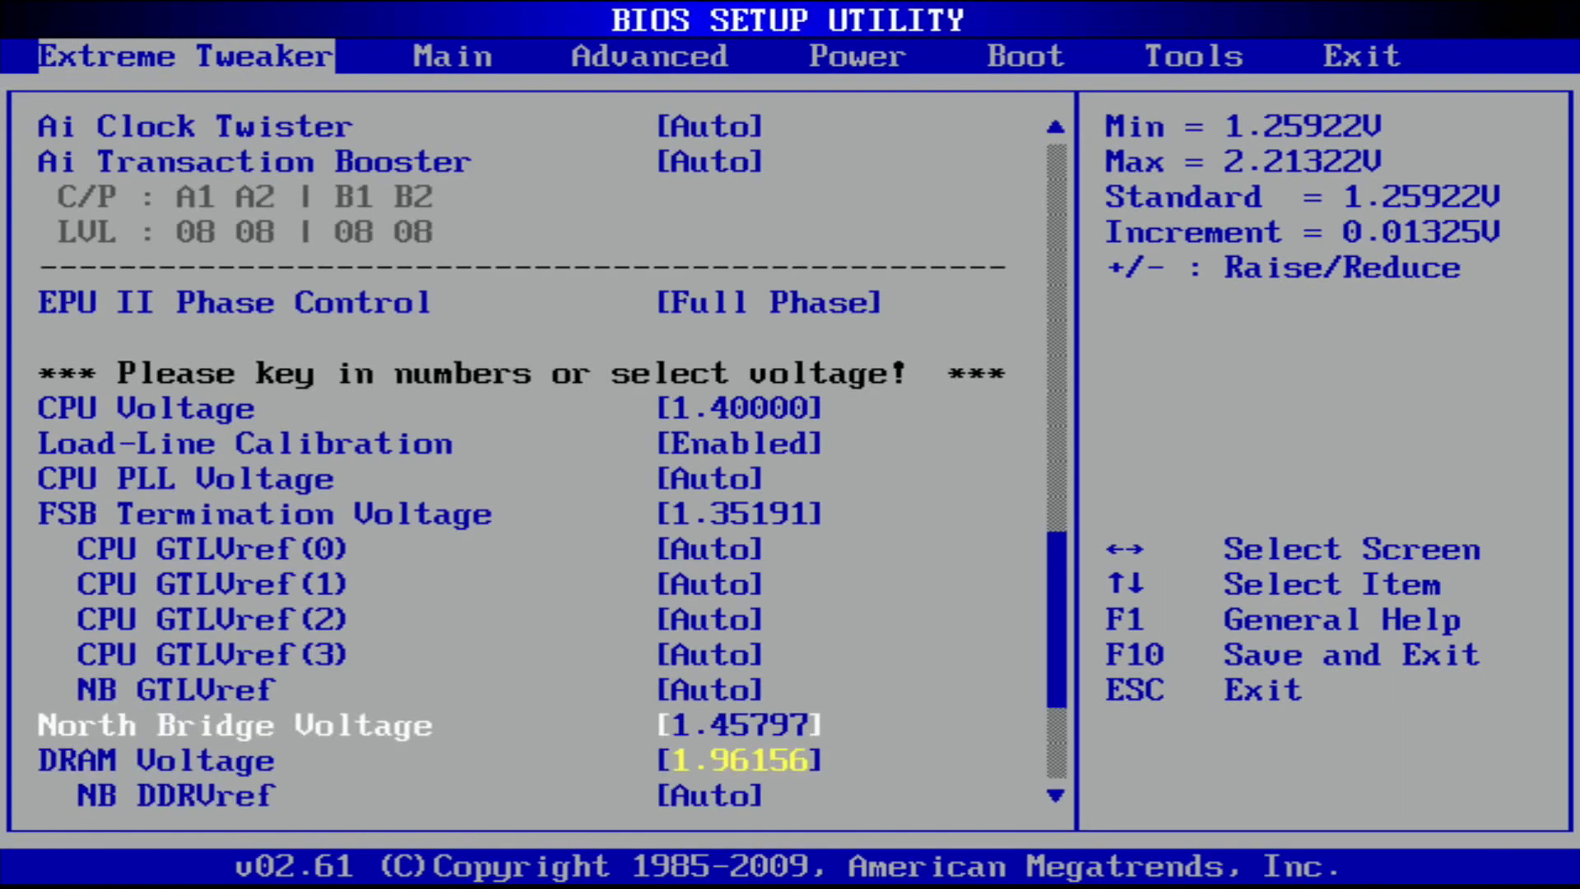
key(plus)
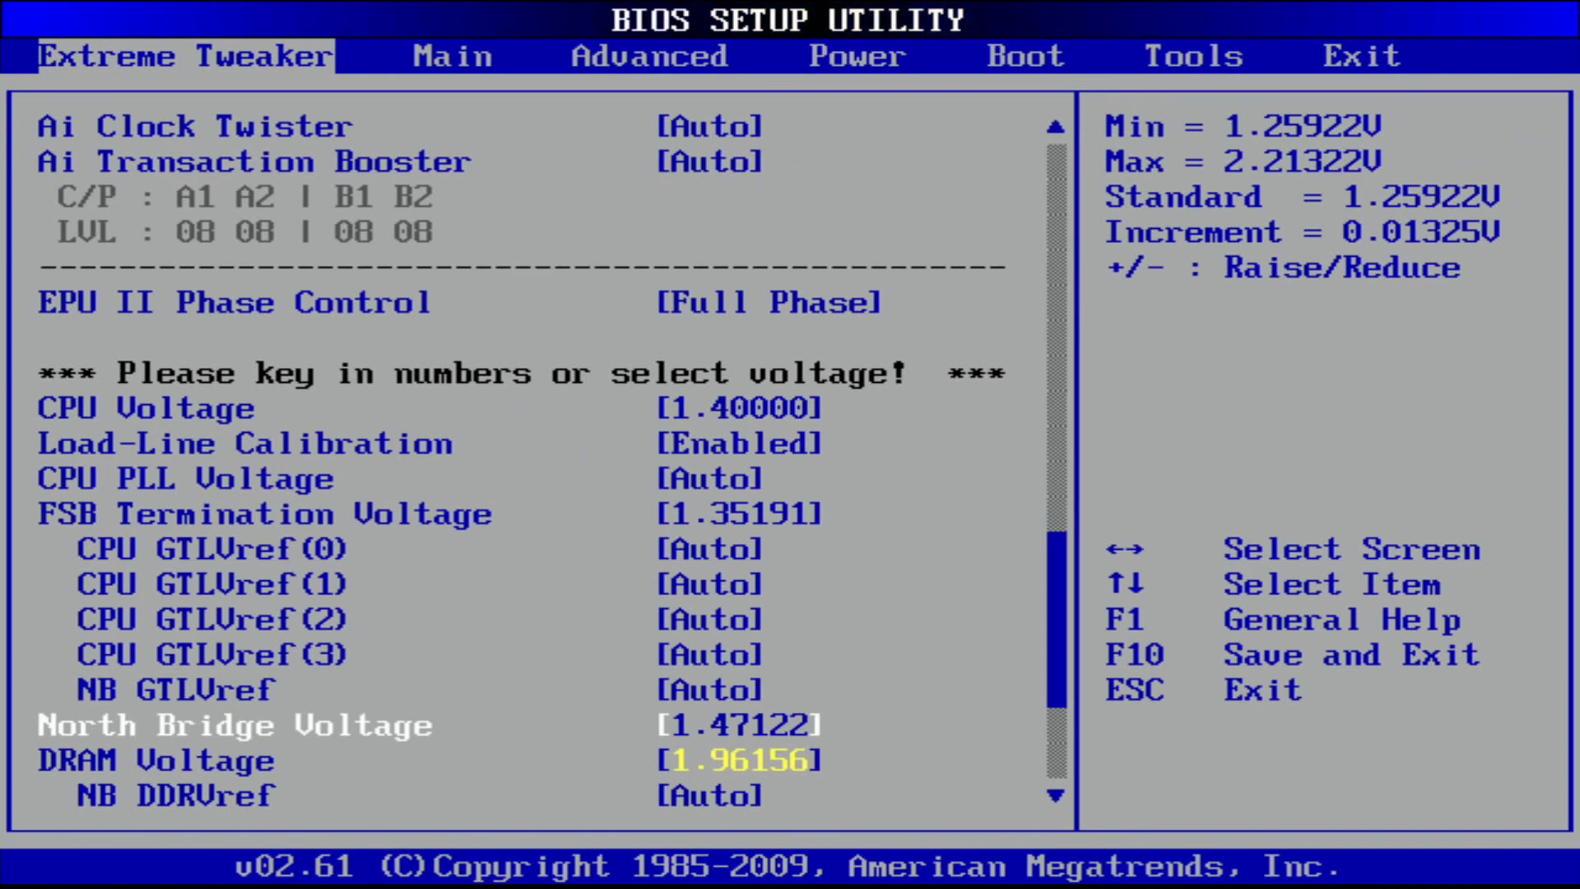
key(plus)
text(1.55)
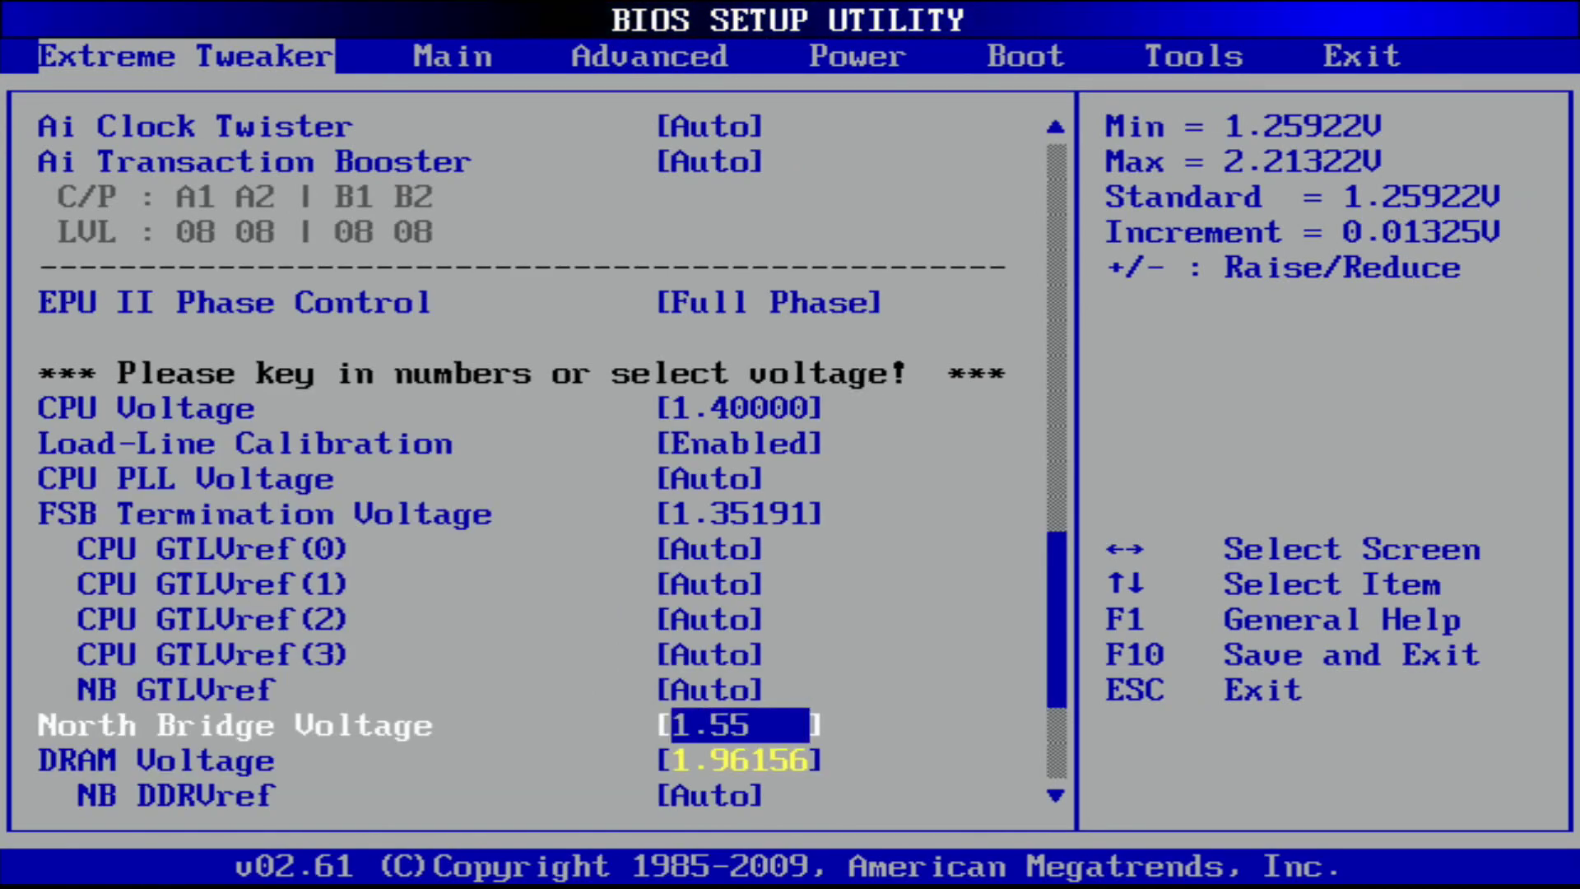
key(Return)
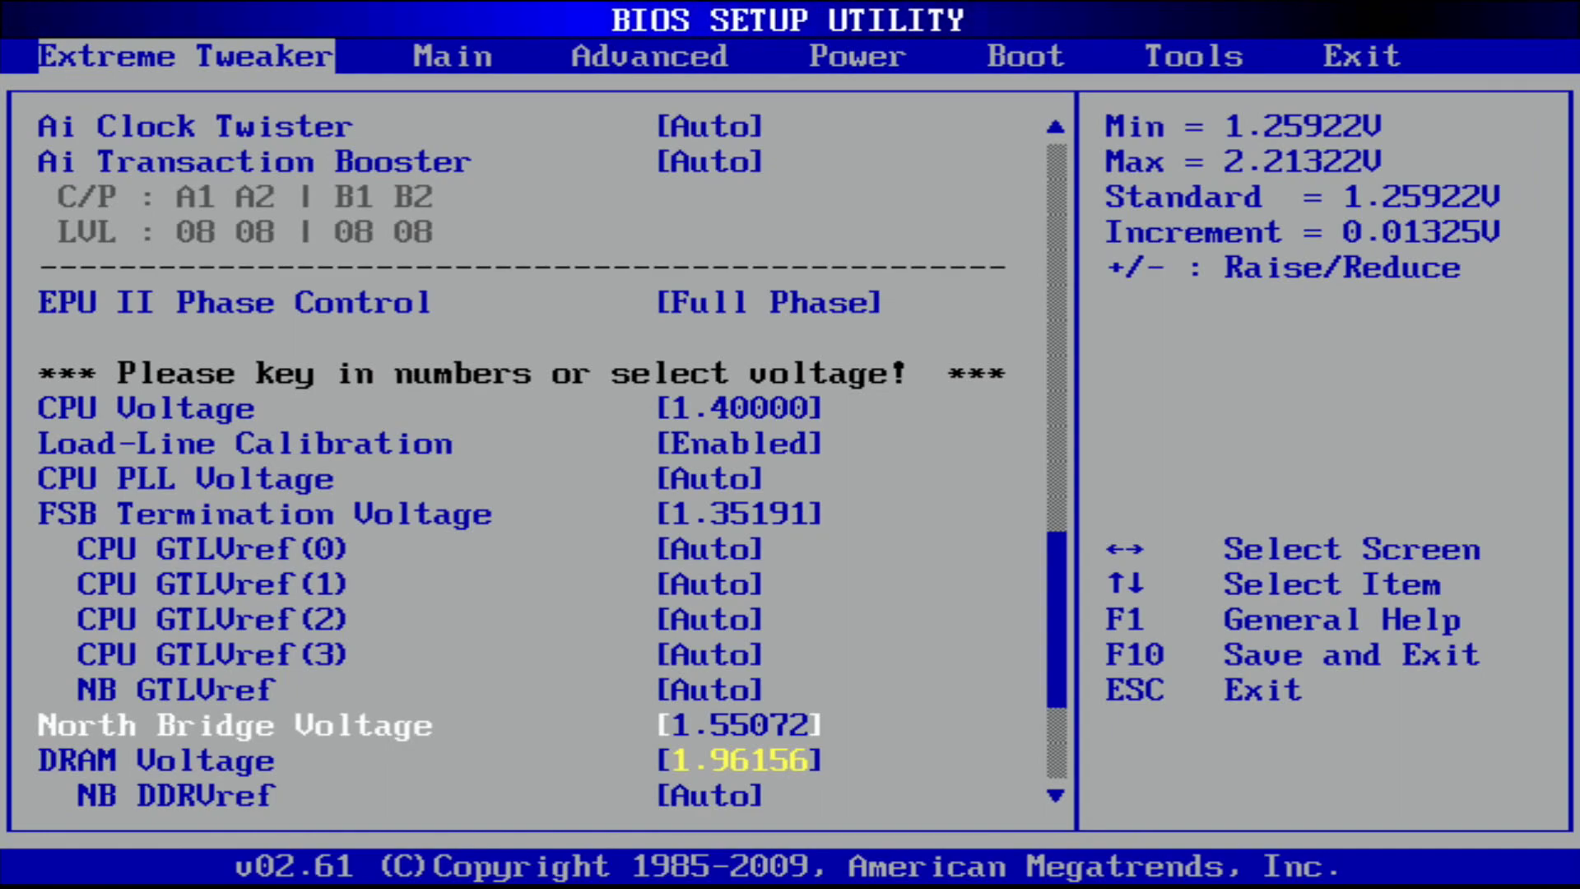
key(Down)
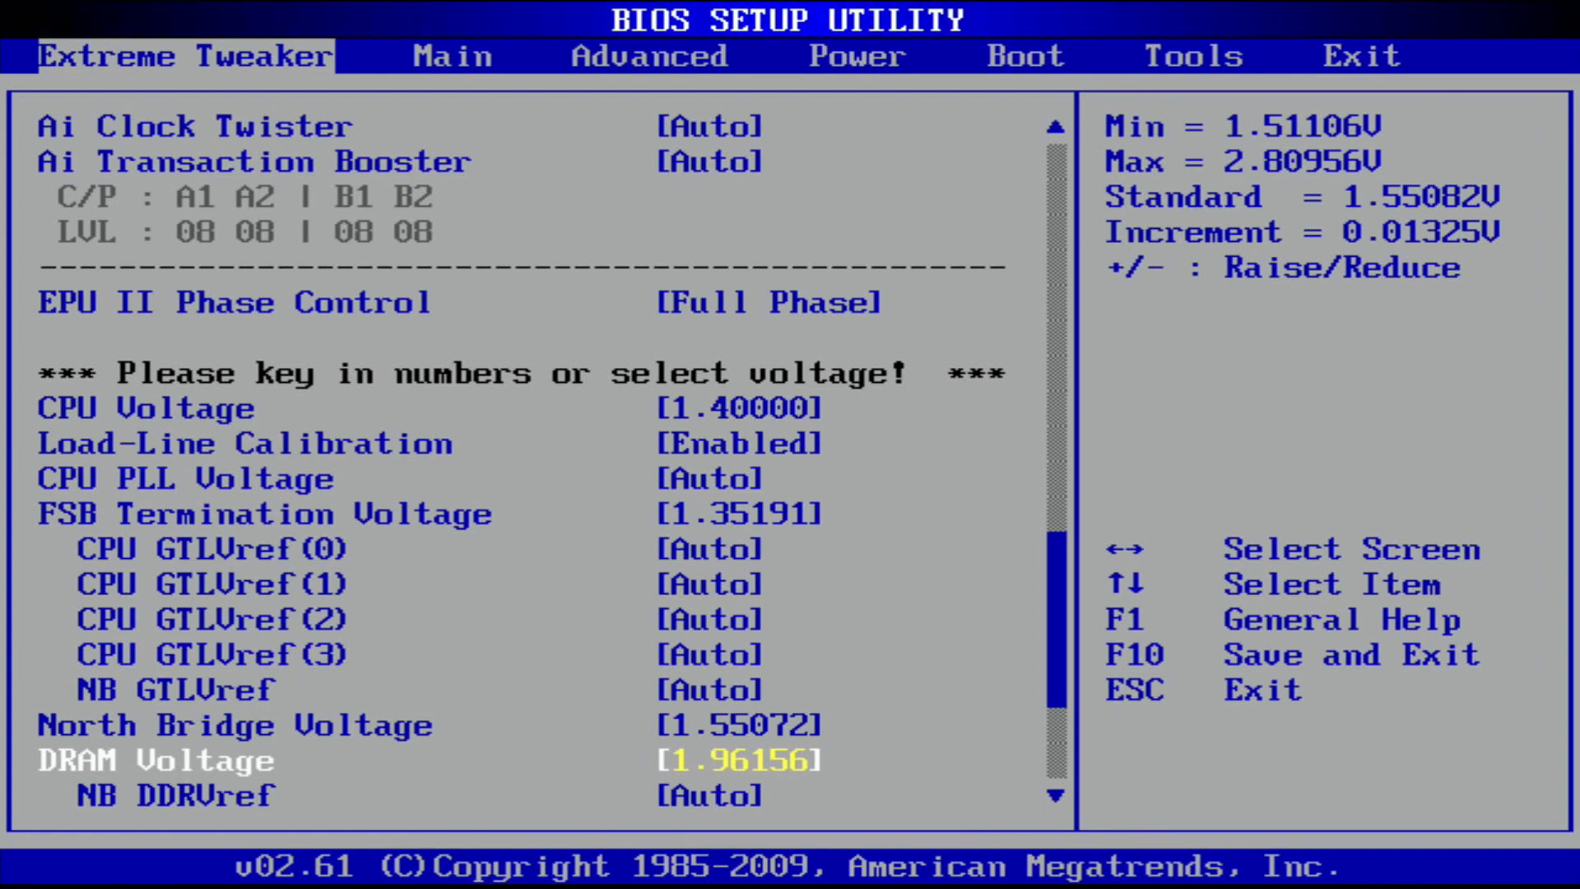
Lower DRAM Voltage to 1.94831 V and review the nearby voltage and spread spectrum settings
key(Down)
key(Up)
key(minus)
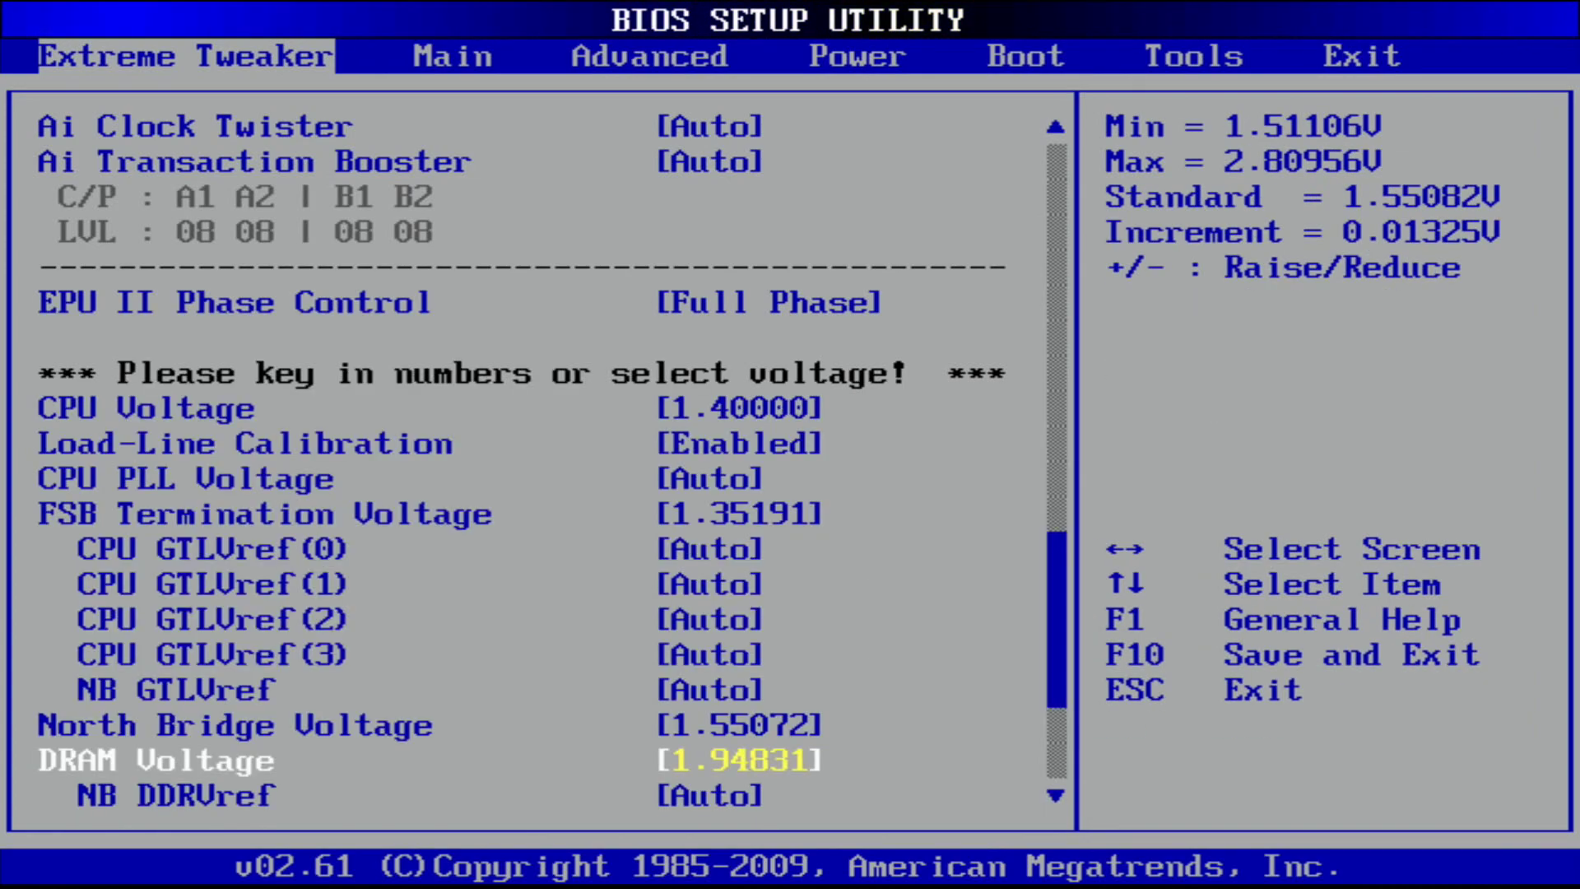
key(Down)
key(Down)
key(Down)
key(Down)
key(Down)
key(Down)
key(Up)
key(Up)
key(Up)
key(Up)
key(Up)
key(Up)
key(Up)
key(Up)
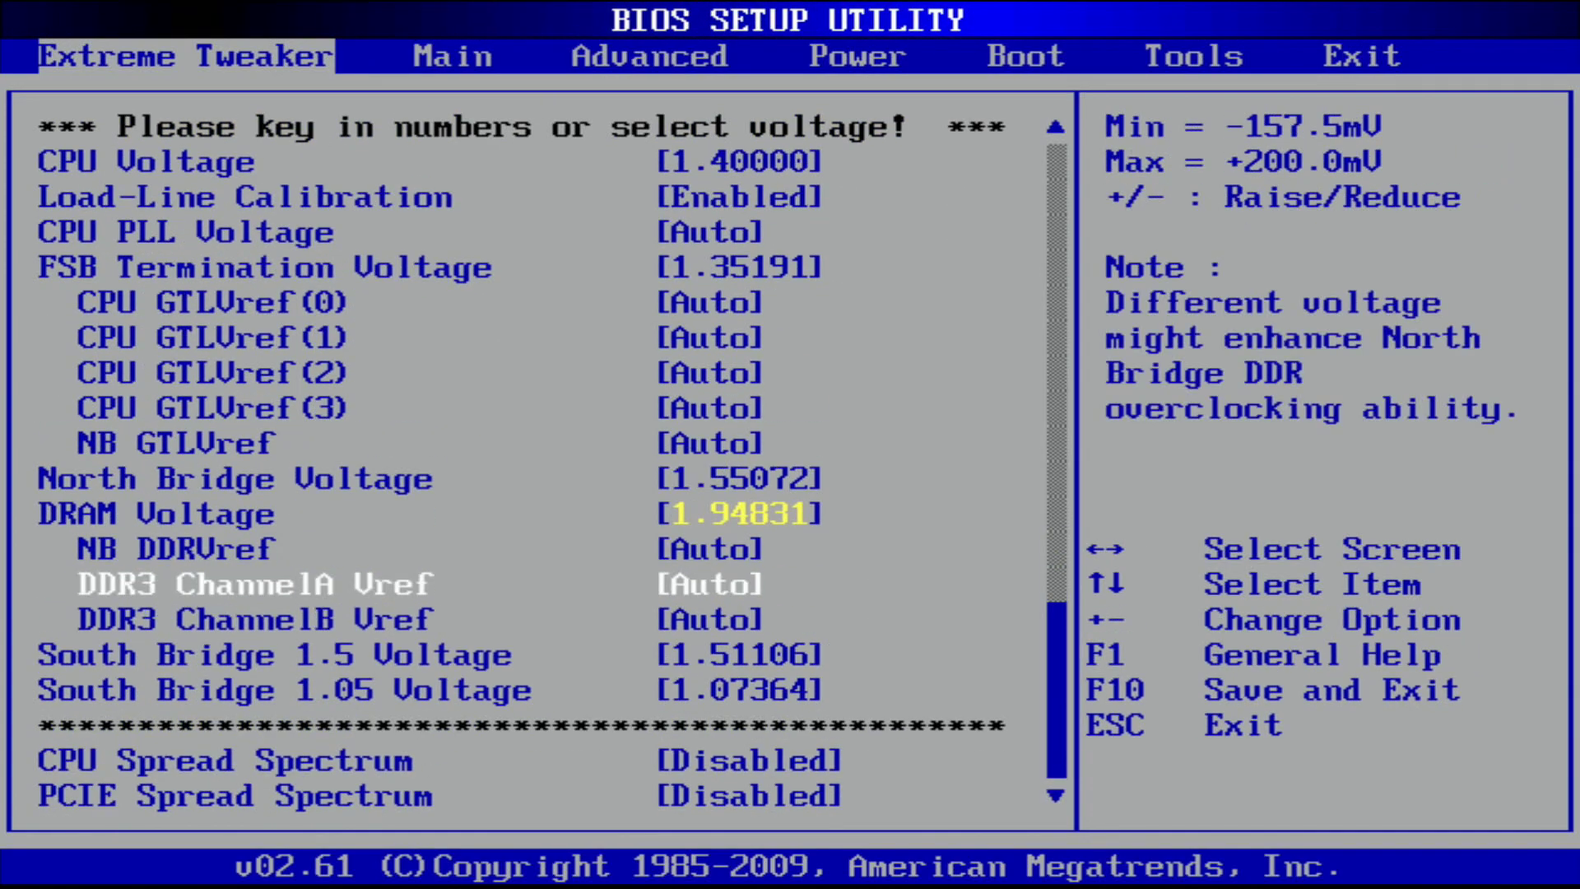
key(Down)
key(Down)
key(Down)
key(Down)
key(Down)
key(Down)
key(Down)
key(Down)
key(Down)
key(Up)
key(Up)
key(Up)
key(Up)
key(Up)
key(Up)
key(Up)
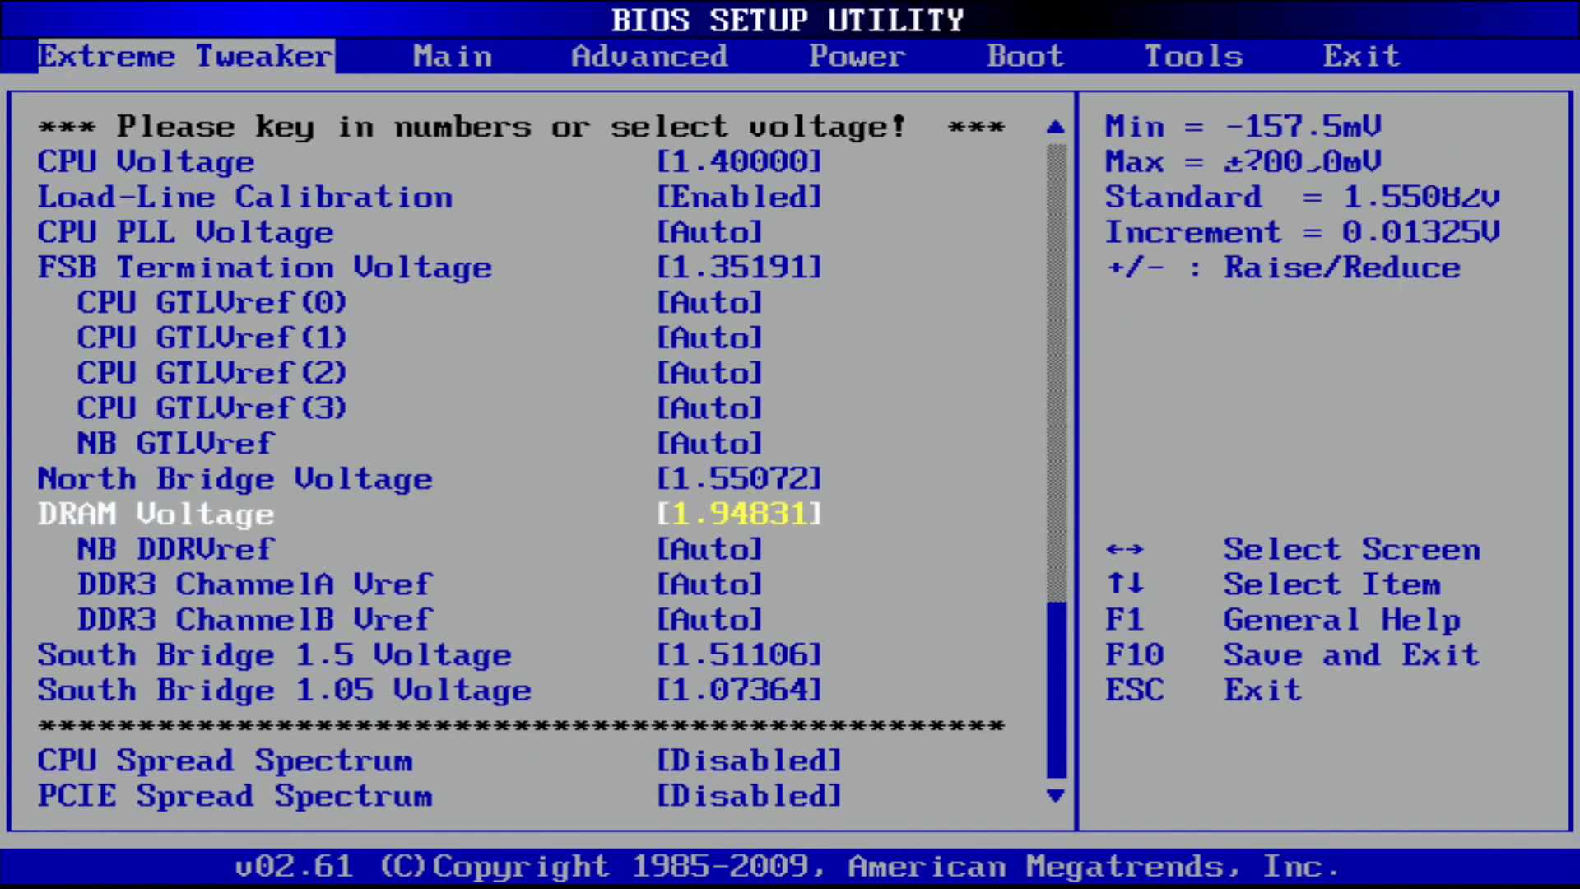
key(Down)
key(Down)
key(Down)
key(Down)
key(Down)
key(Down)
key(Down)
key(Up)
key(Up)
key(Up)
key(Up)
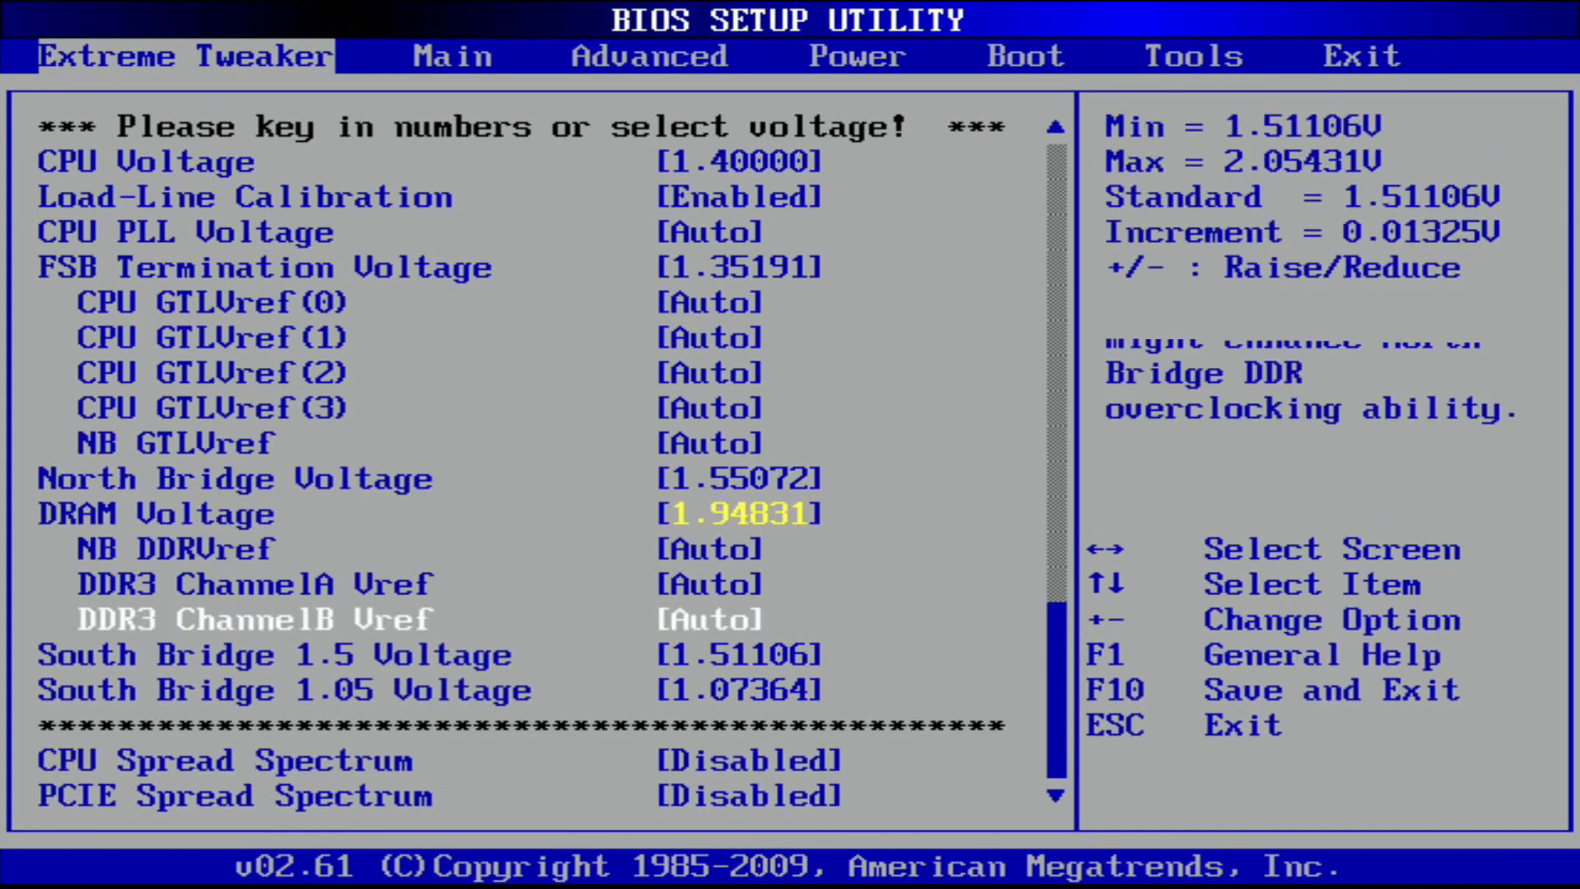
key(Page_Up)
key(Up)
key(Up)
key(Up)
key(Up)
key(Up)
key(Up)
key(Up)
key(Up)
key(Up)
key(Up)
key(Up)
key(Up)
key(Up)
key(Up)
key(Up)
key(Up)
key(Up)
key(Up)
key(Up)
key(Up)
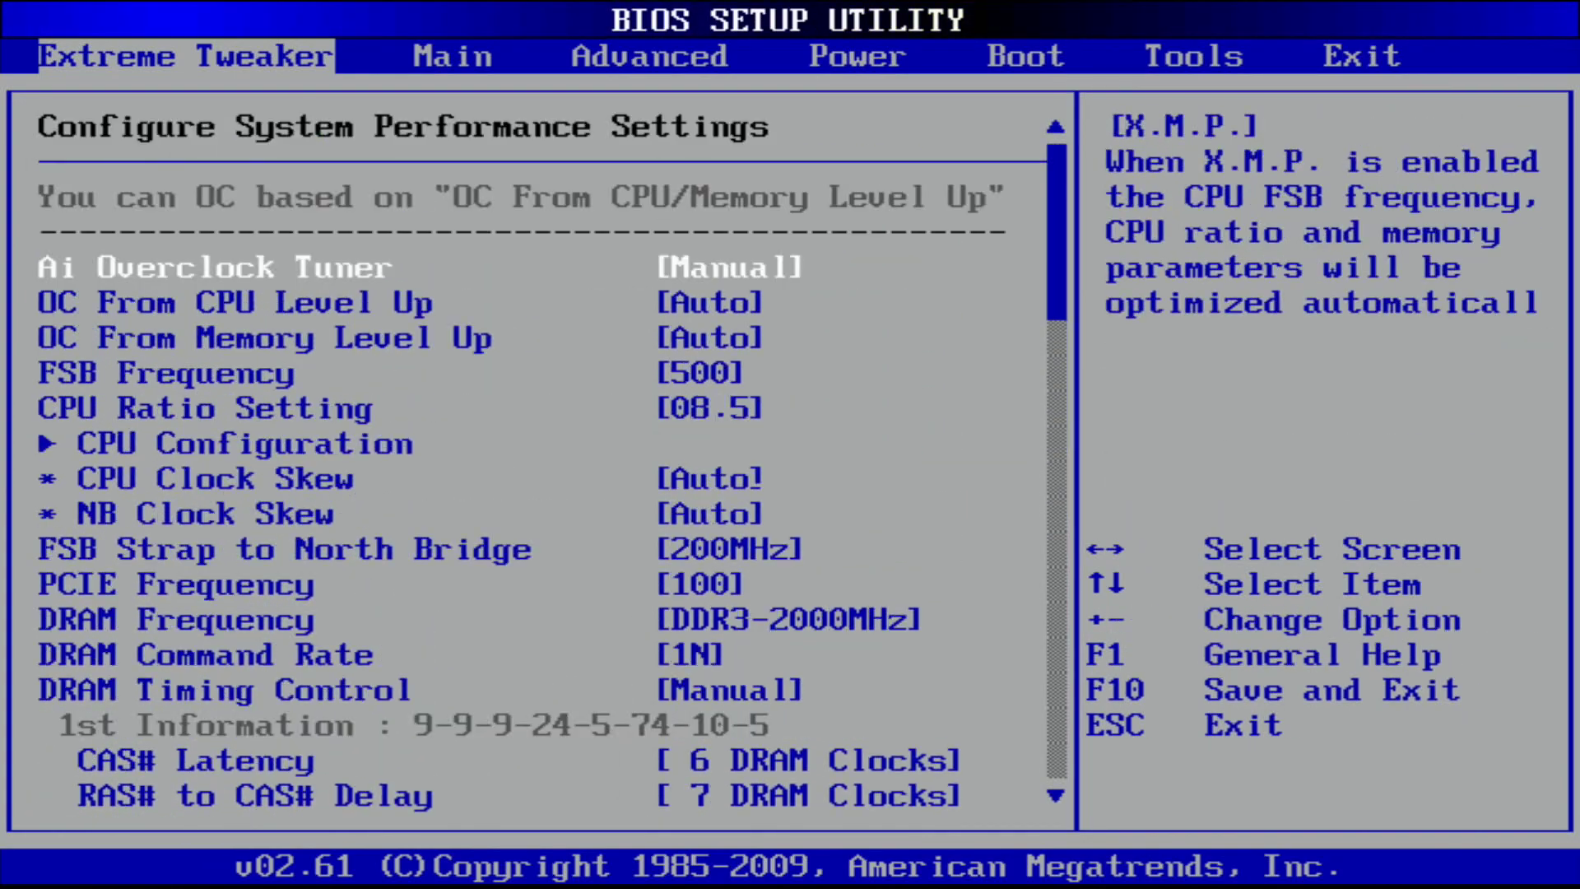
key(Down)
Show Advanced > Onboard Devices Configuration with audio, LAN, FireWire and eSATA disabled
key(Right)
key(Right)
key(Down)
key(Down)
key(Return)
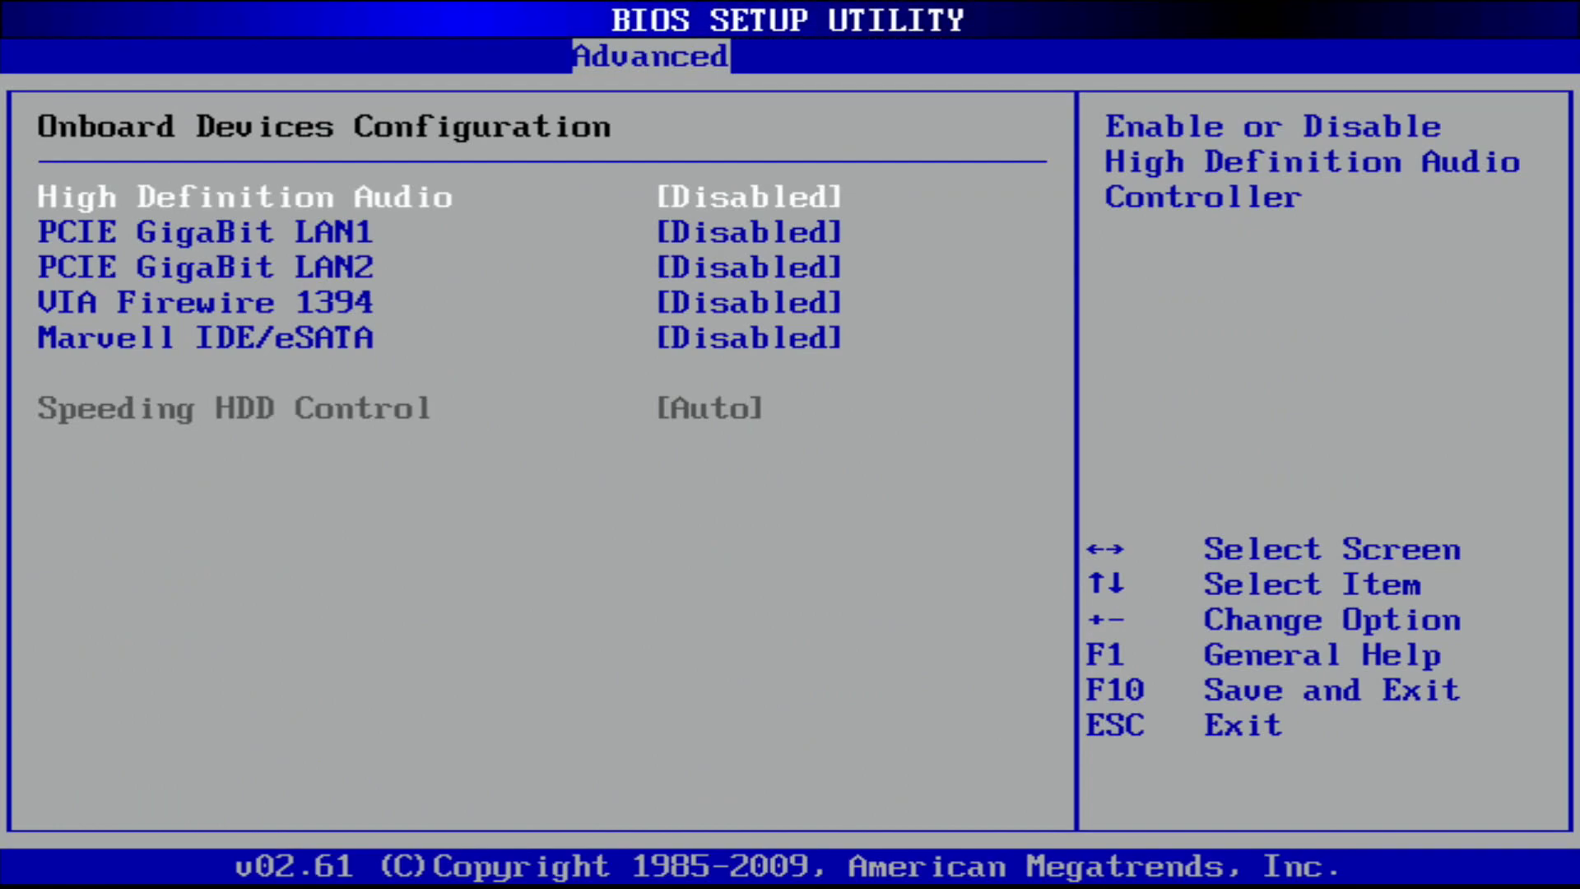
Review the CPU Configuration details on the Advanced page
key(Escape)
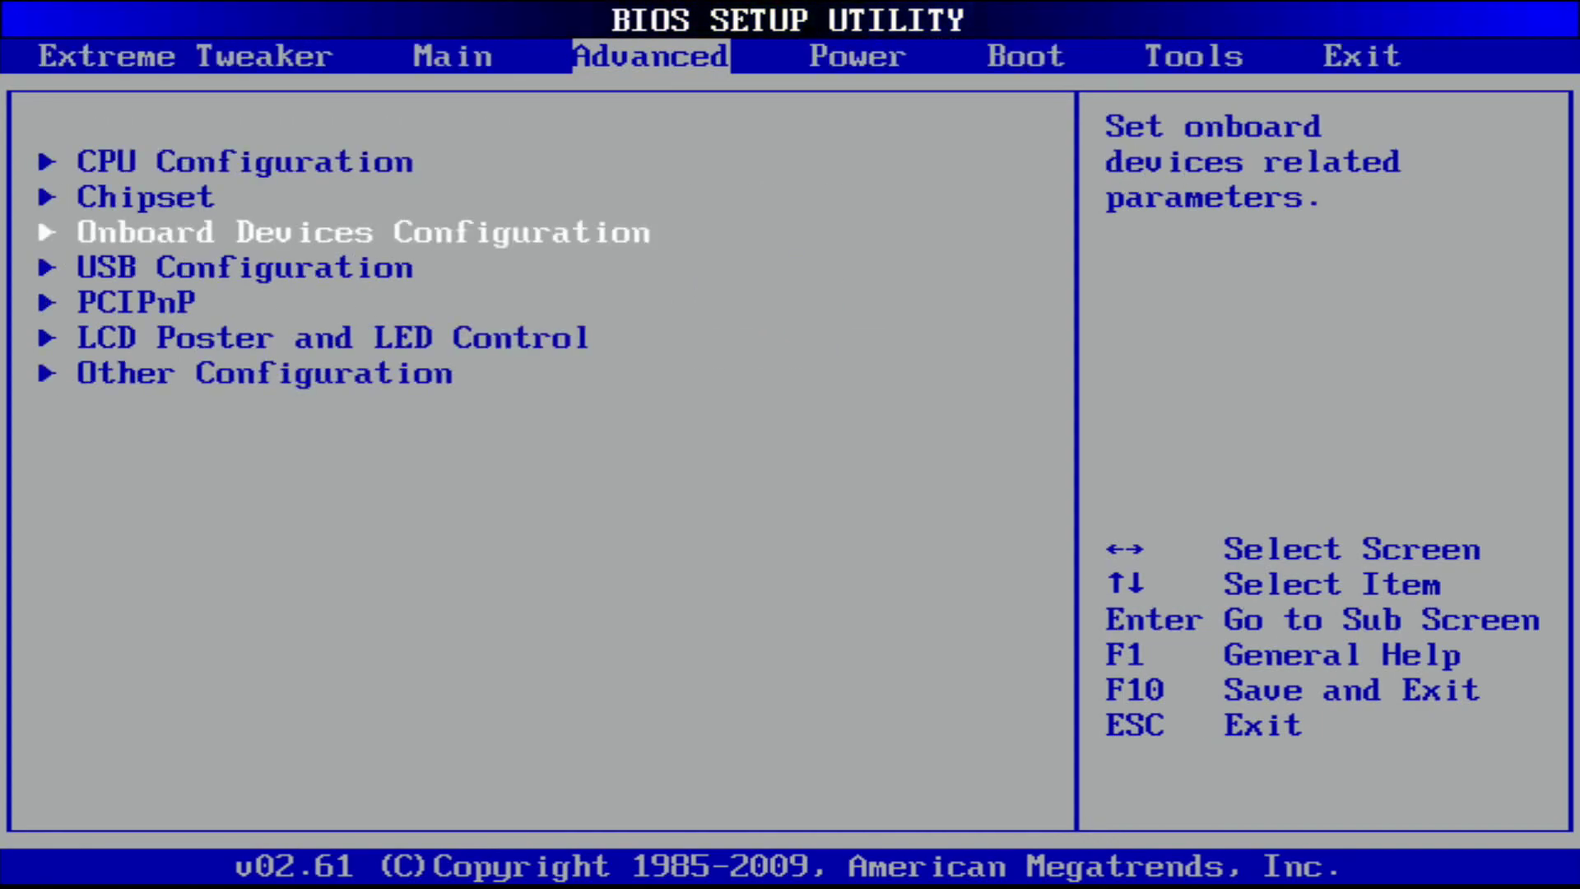
key(Up)
key(Up)
key(Return)
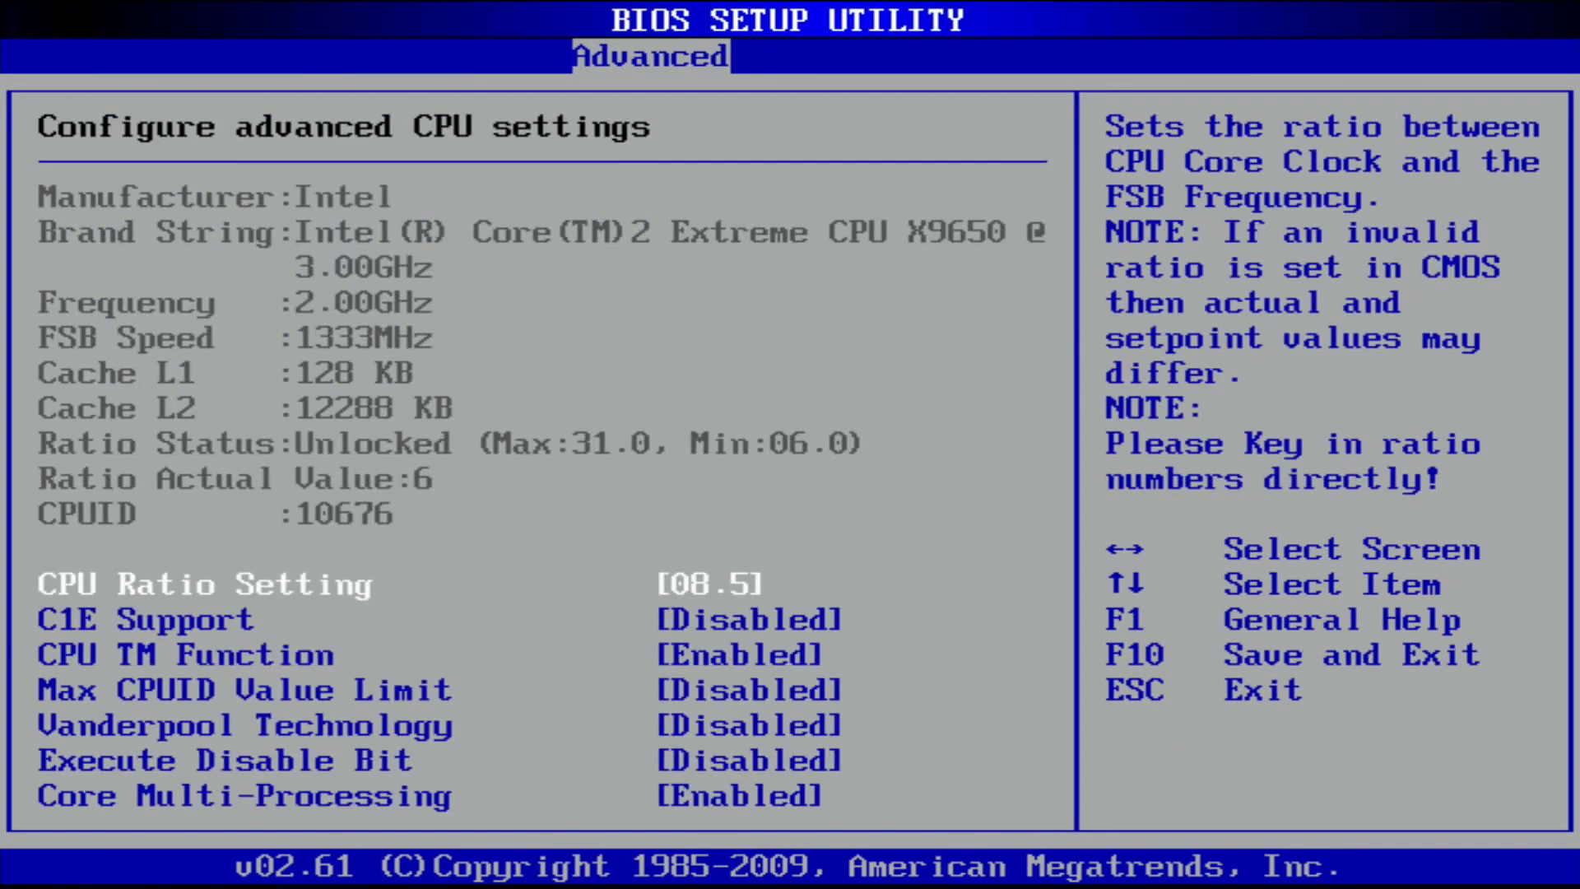
key(Escape)
Save the BIOS changes with F10 and exit, booting to the Windows desktop
key(Left)
key(Left)
key(Down)
key(Down)
key(Down)
key(Down)
key(Down)
key(Down)
key(Down)
key(Down)
key(Down)
key(Down)
key(Down)
key(Down)
key(Down)
key(Down)
key(Down)
key(Down)
key(Down)
key(Down)
key(Down)
key(Down)
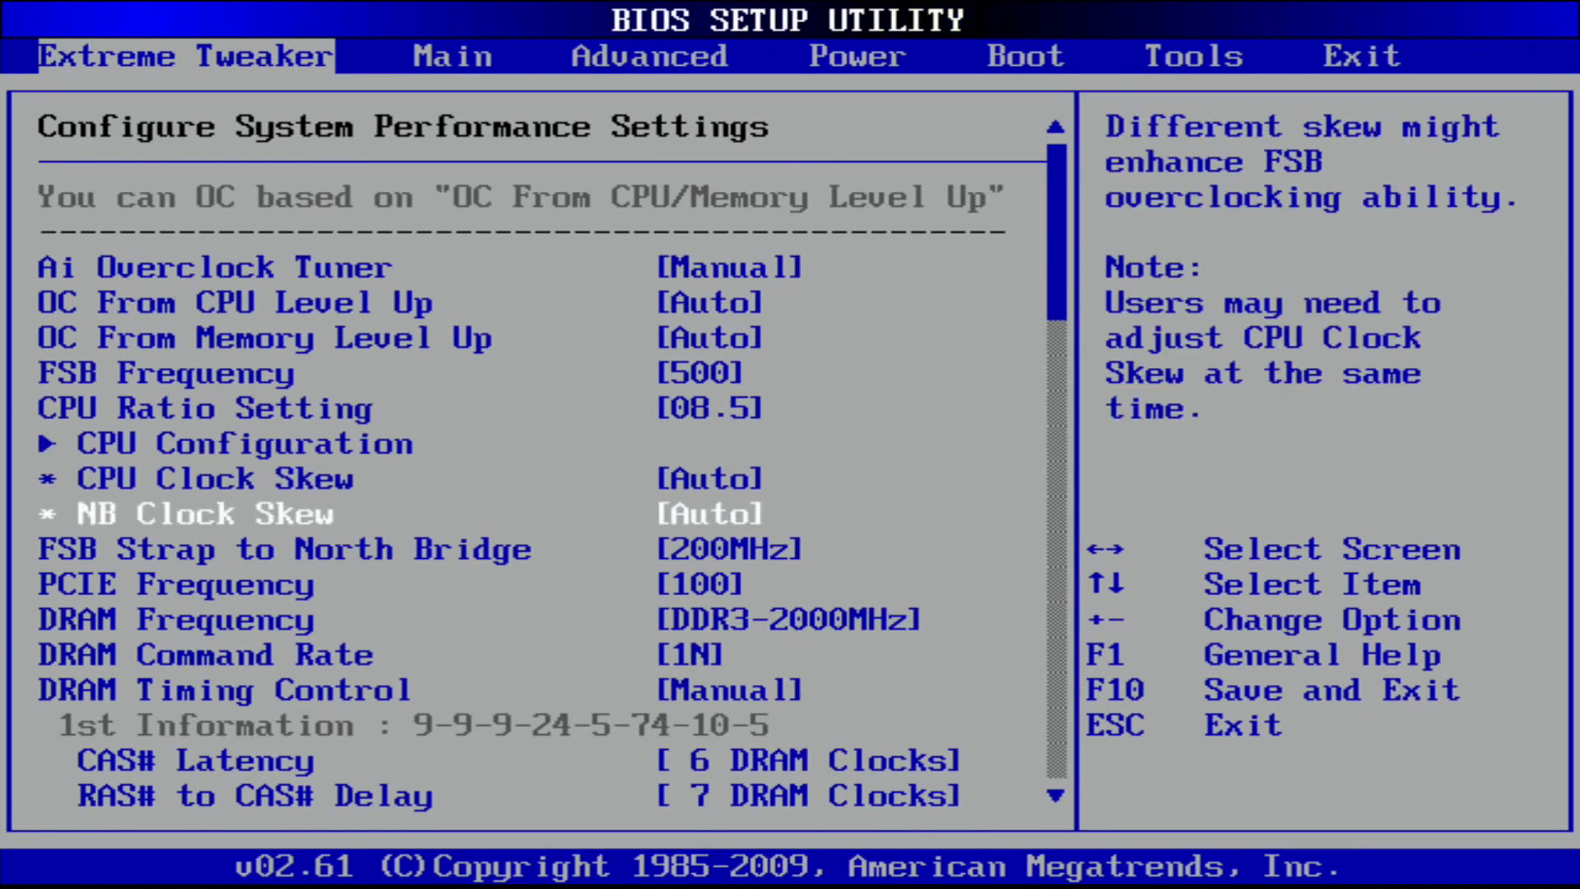
key(Down)
key(Down)
key(Down)
key(Down)
key(Down)
key(Down)
key(Down)
key(Down)
key(Down)
key(Down)
key(Down)
key(Down)
key(Down)
key(Down)
key(Down)
key(Down)
key(Down)
key(Down)
key(Down)
key(Down)
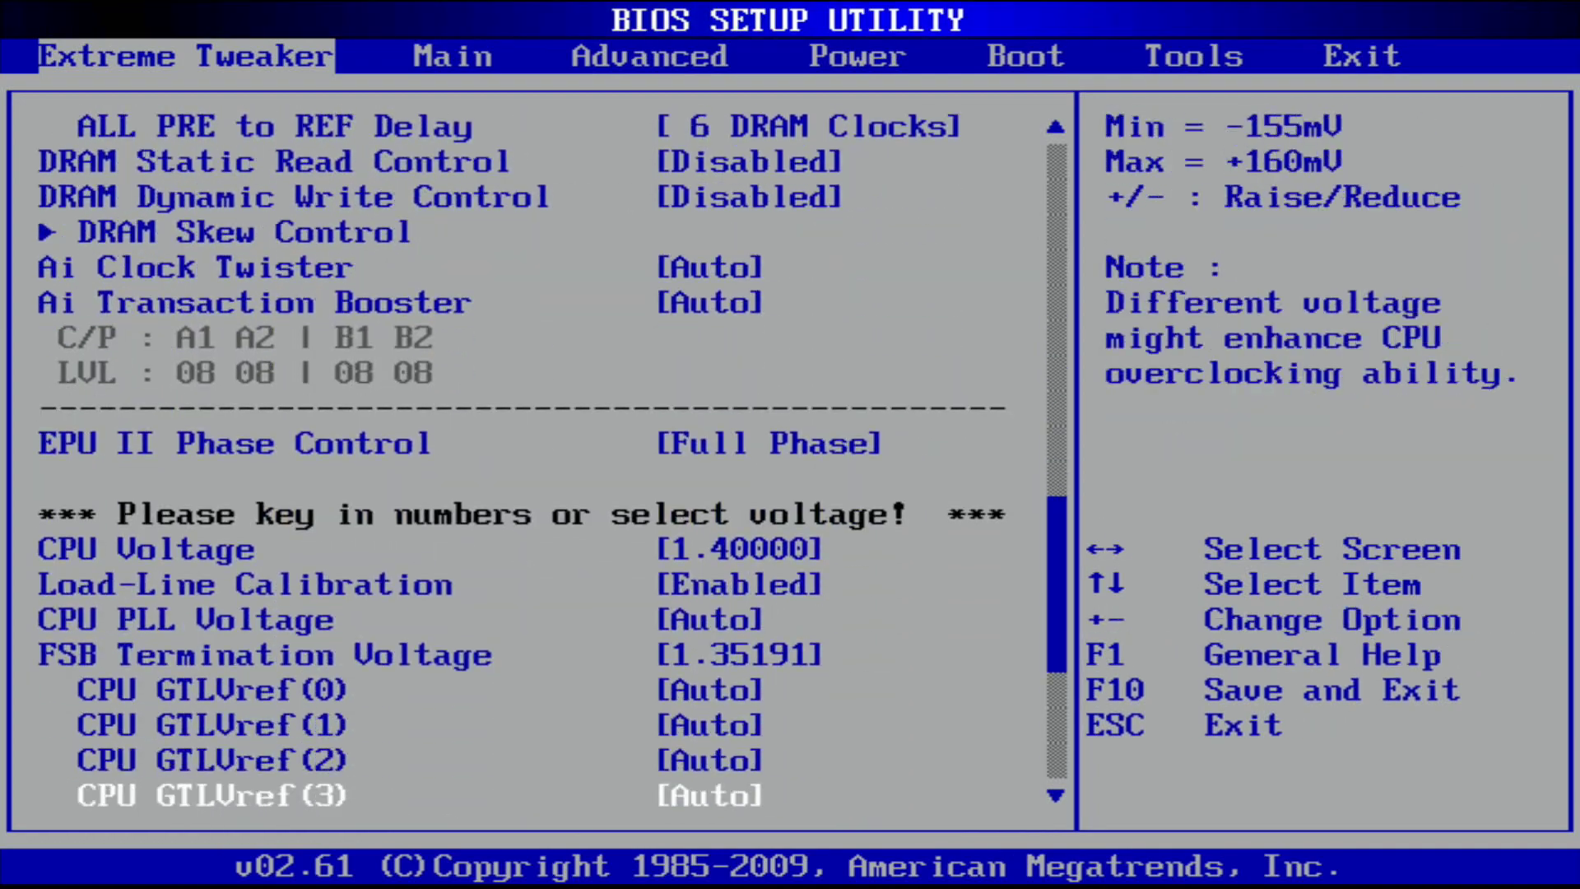
key(F10)
key(Return)
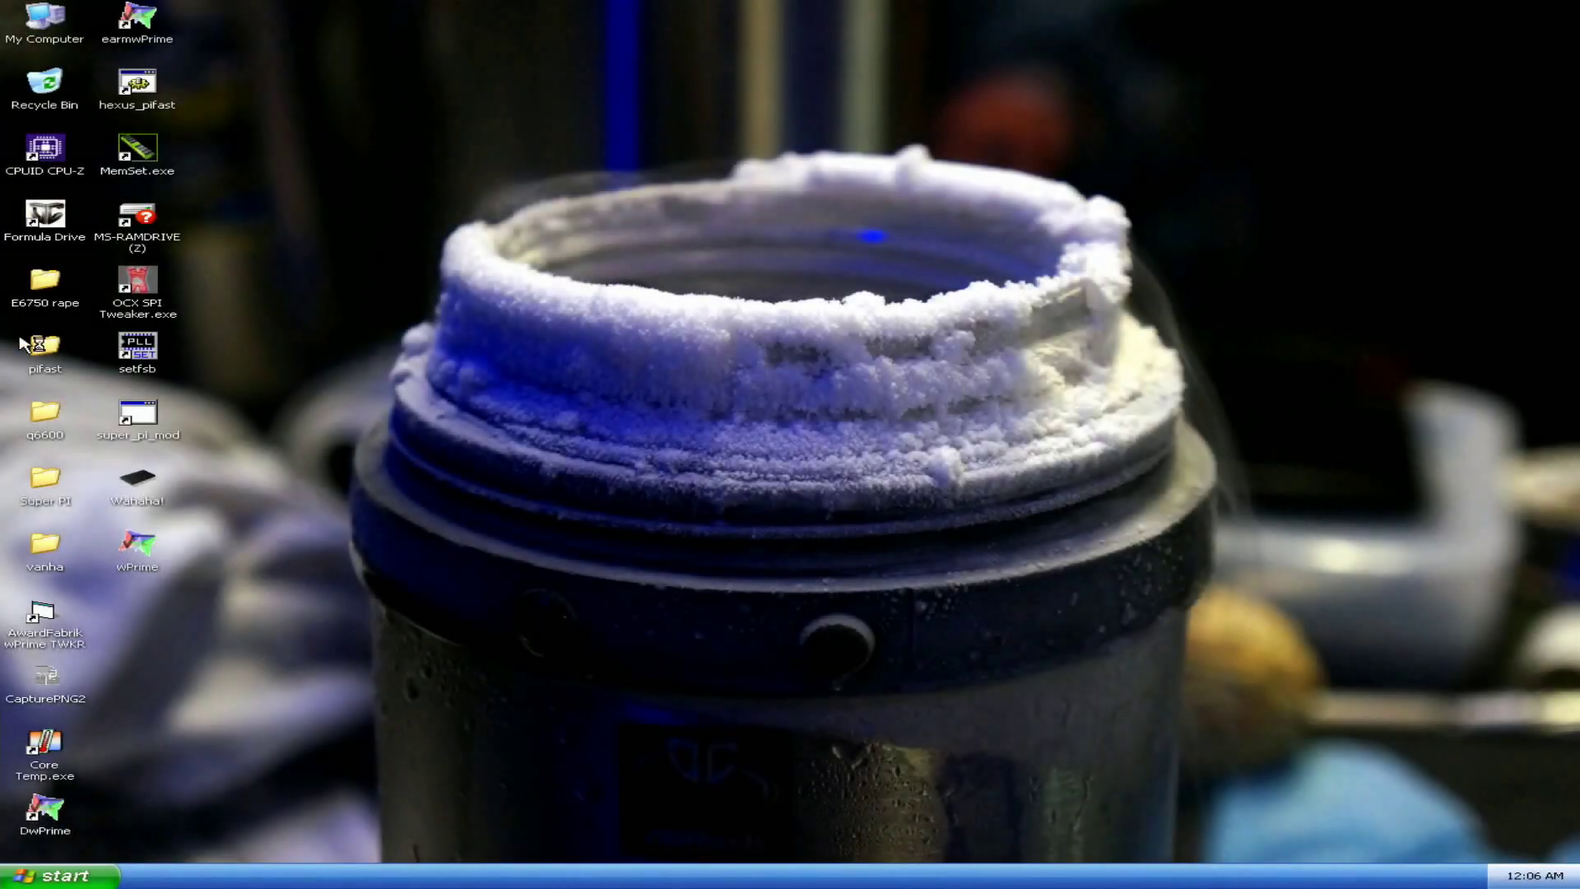
Launch CPU-Z, check Mainboard and Memory, then place the CPU tab (4249.92 MHz) top-right
double_click(73, 173)
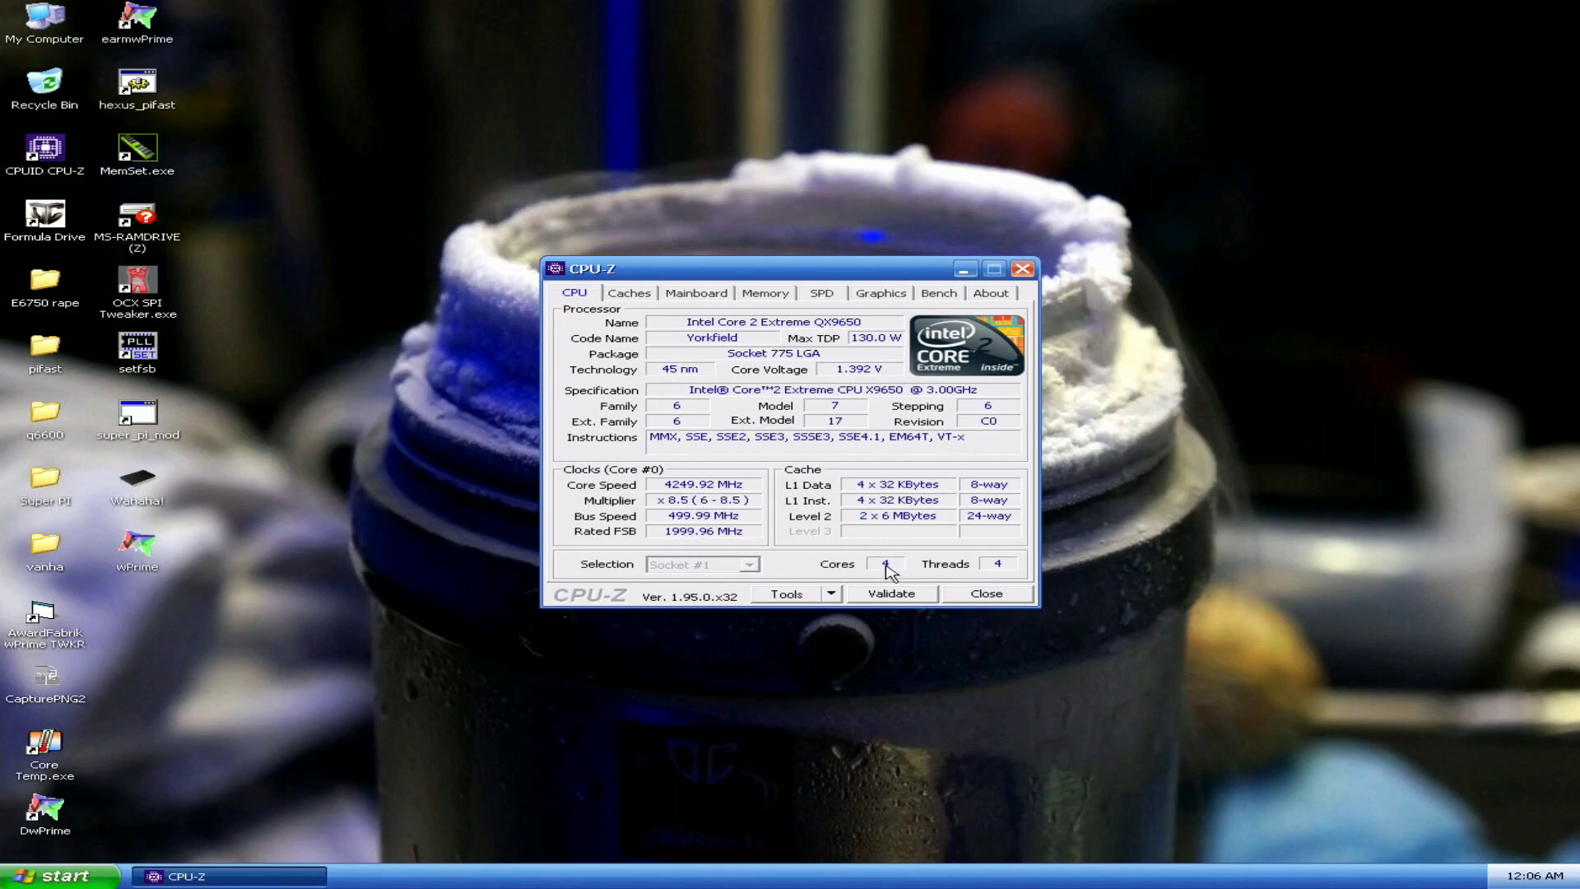
click(724, 297)
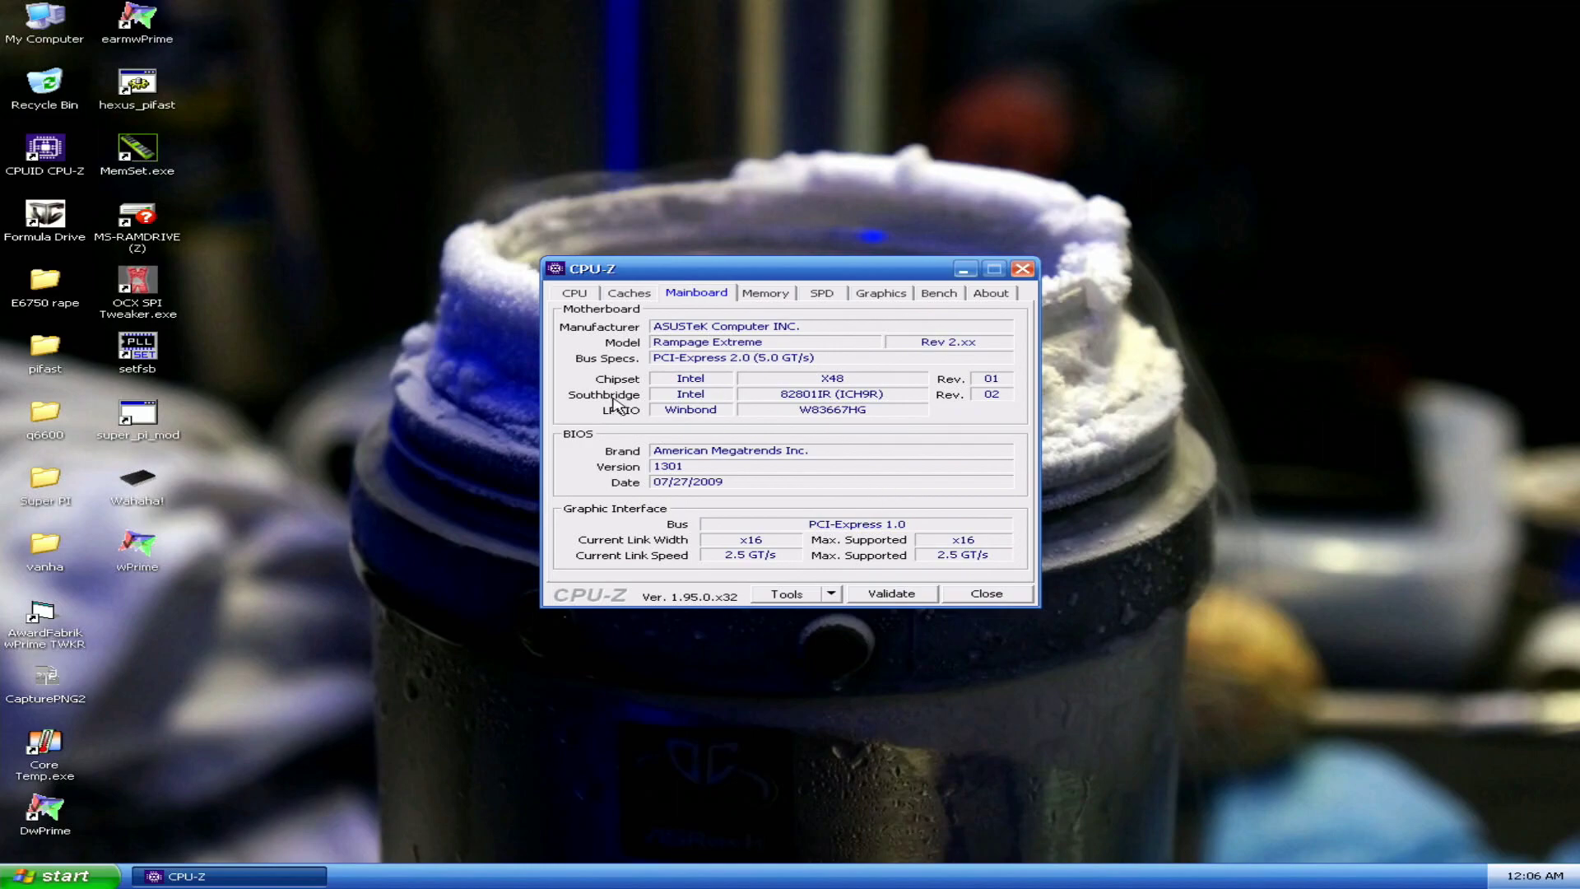
click(752, 296)
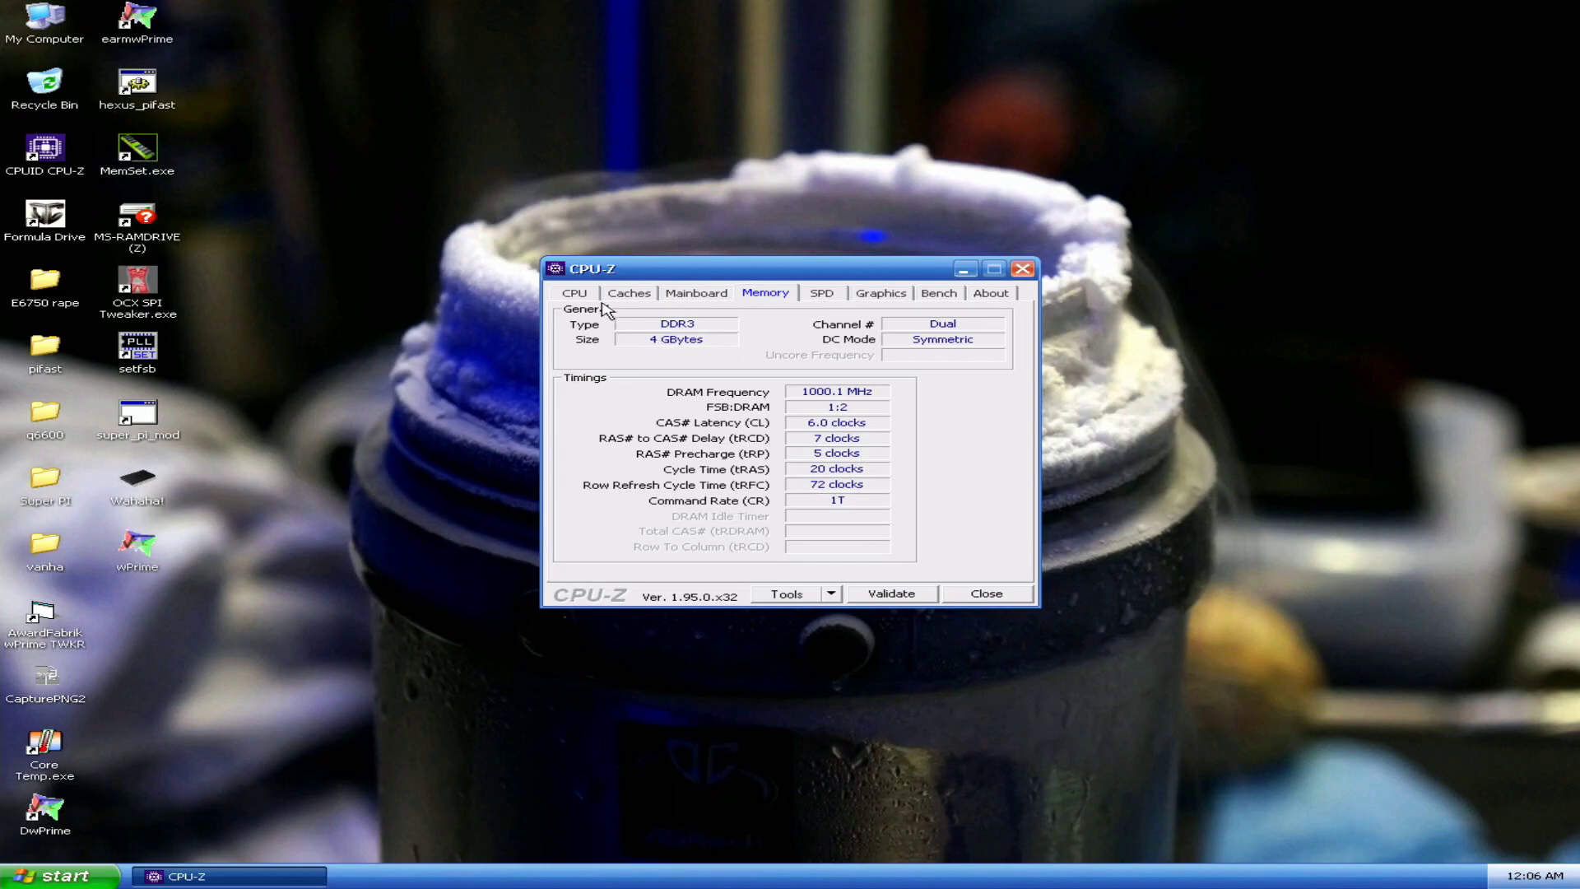
click(574, 293)
drag(601, 278, 1043, 141)
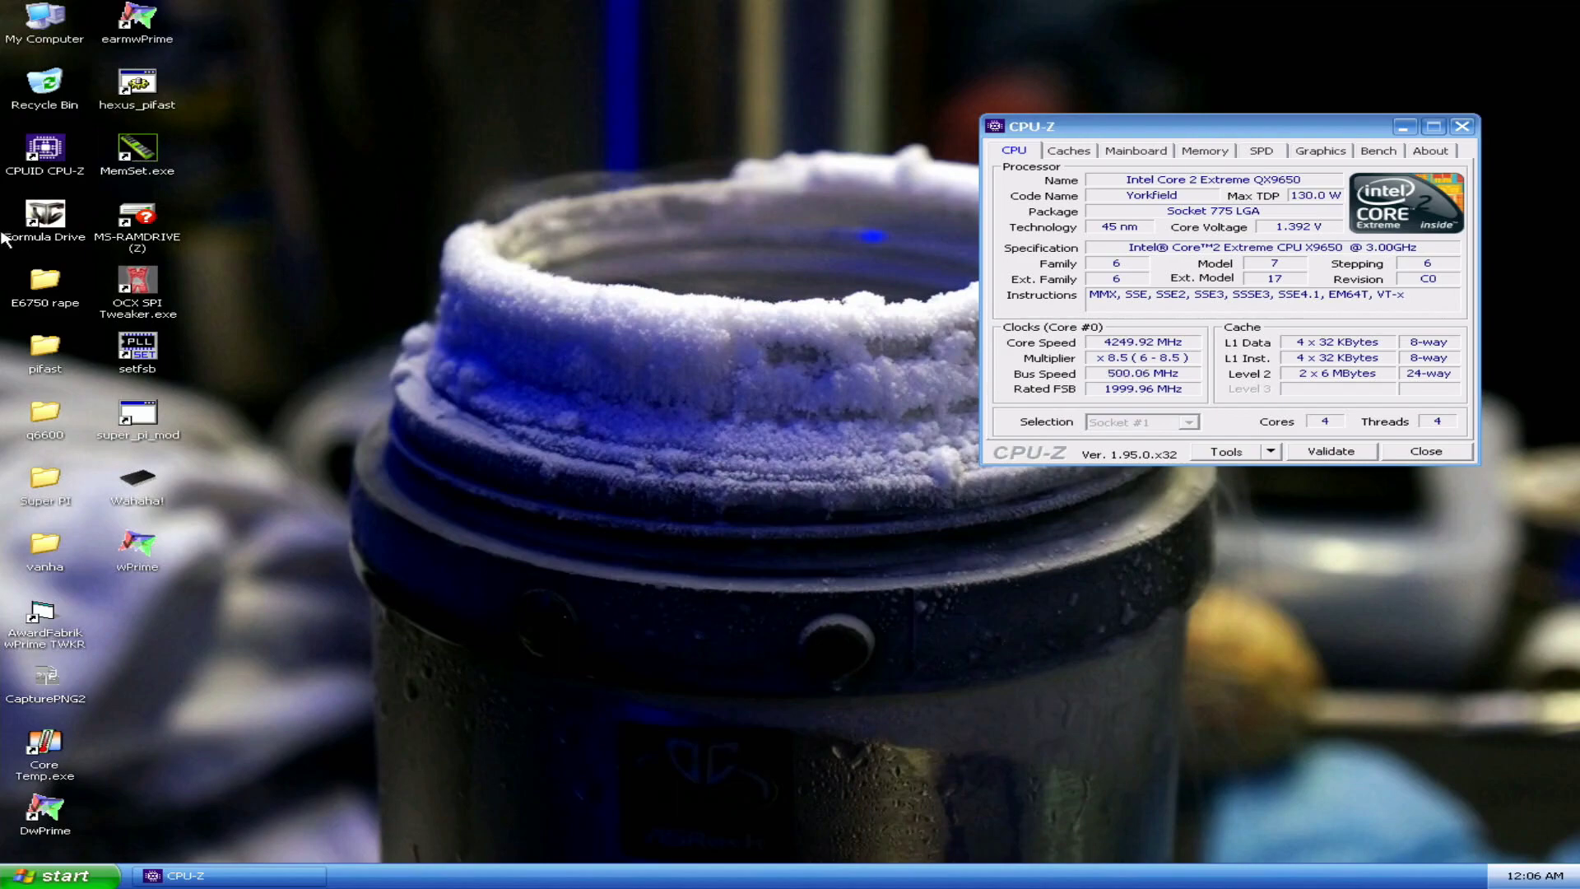
Copy wPrime onto MS-RAMDRIVE and launch wPrime Benchmark v1.55 from the earmwPrime icon
drag(152, 570, 162, 247)
double_click(160, 41)
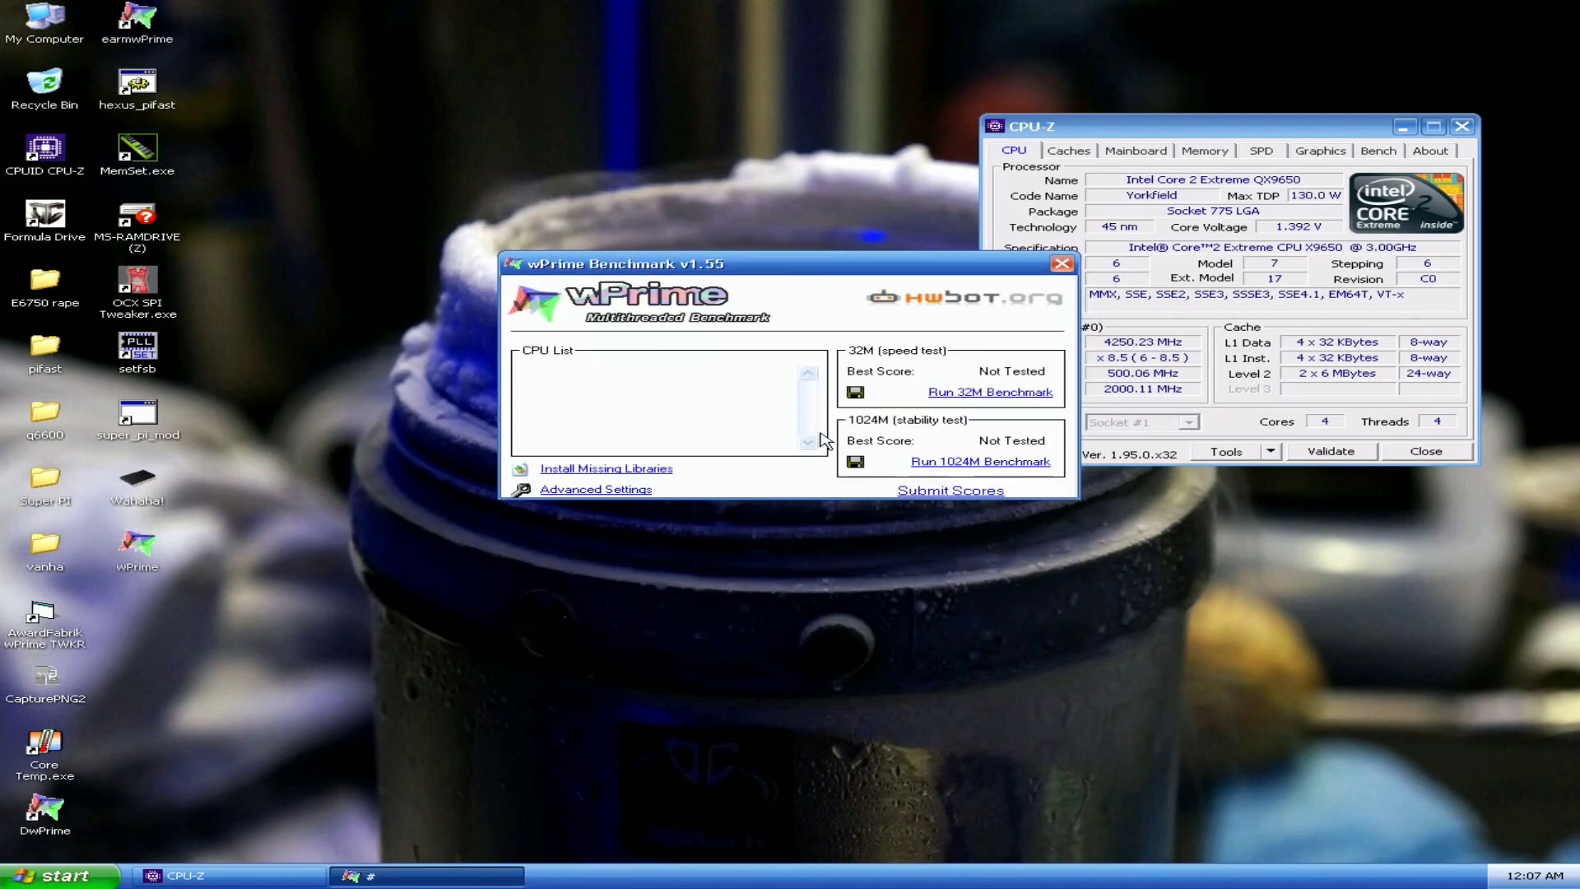
Save a wPrime thread count of 4 and launch Core Temp for temperature monitoring
drag(787, 271, 579, 94)
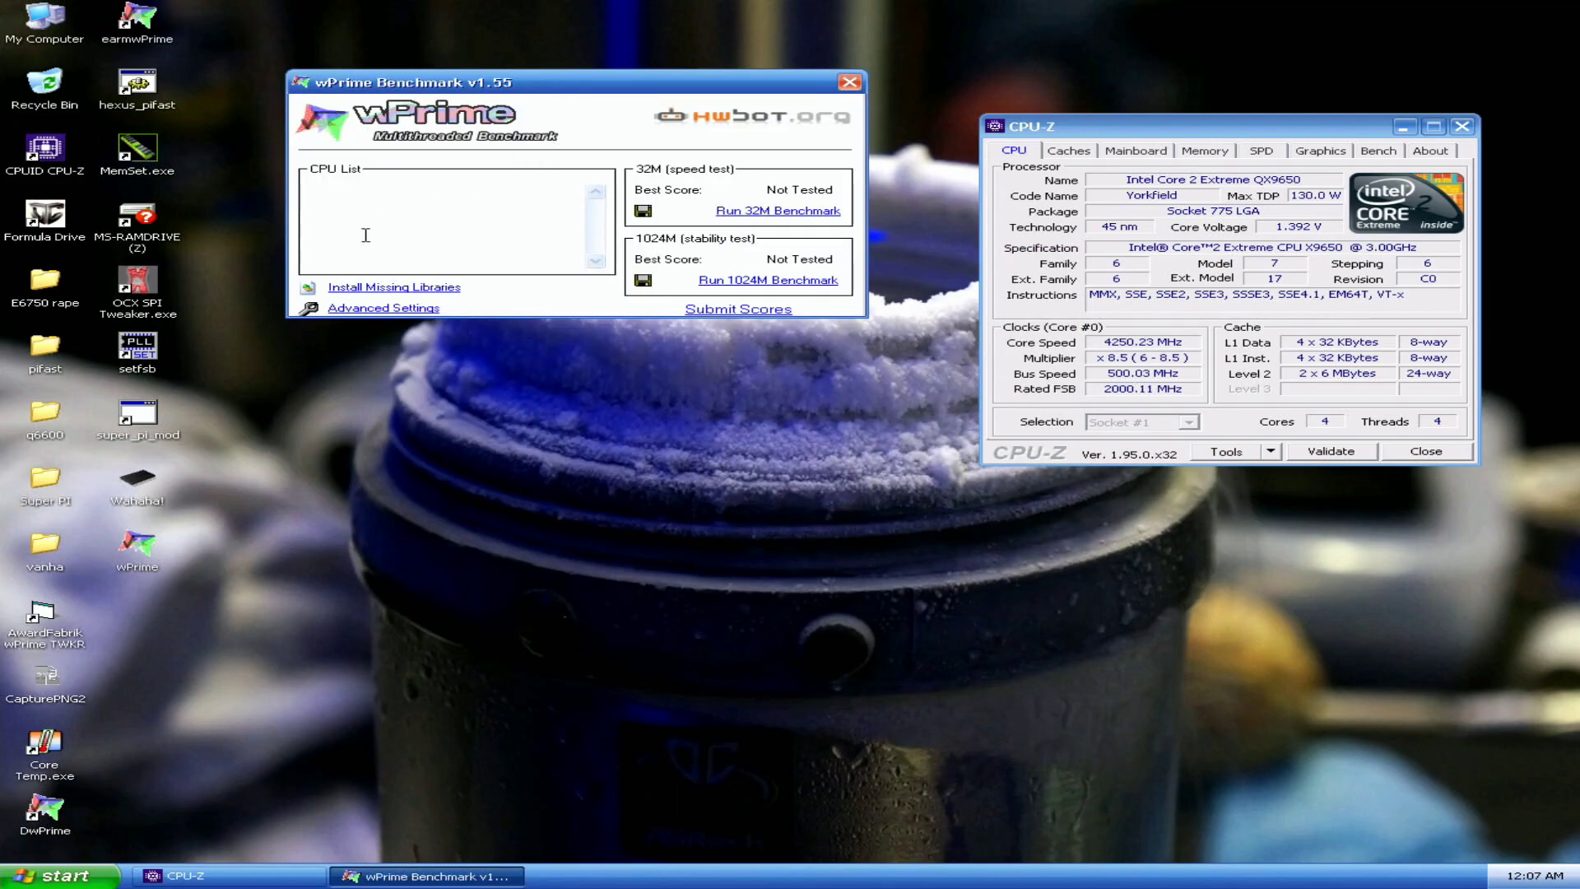
click(383, 308)
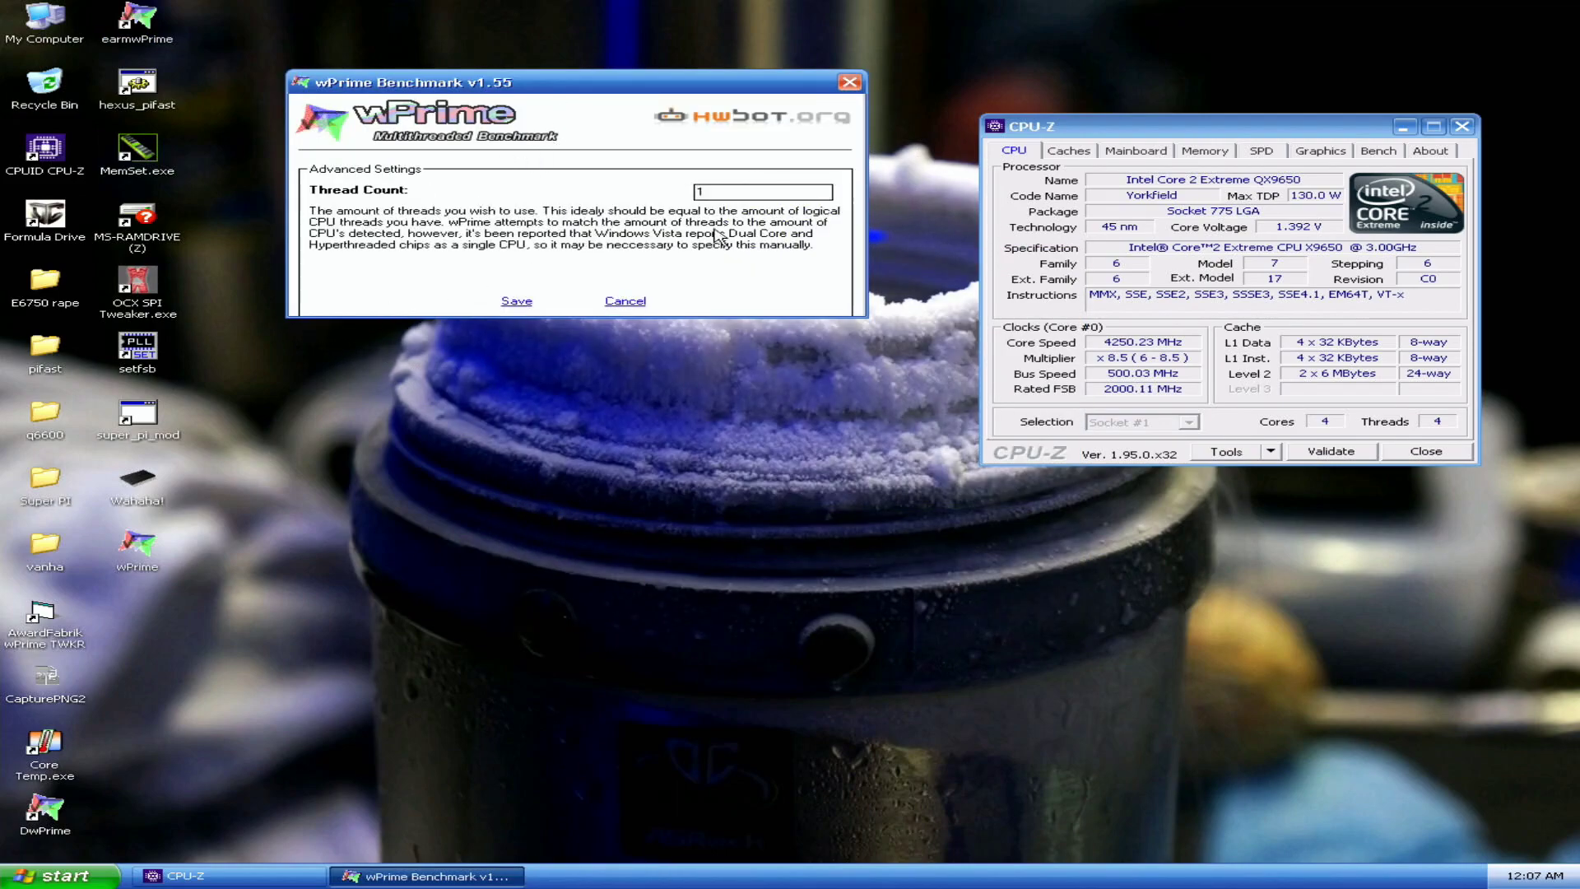
click(515, 302)
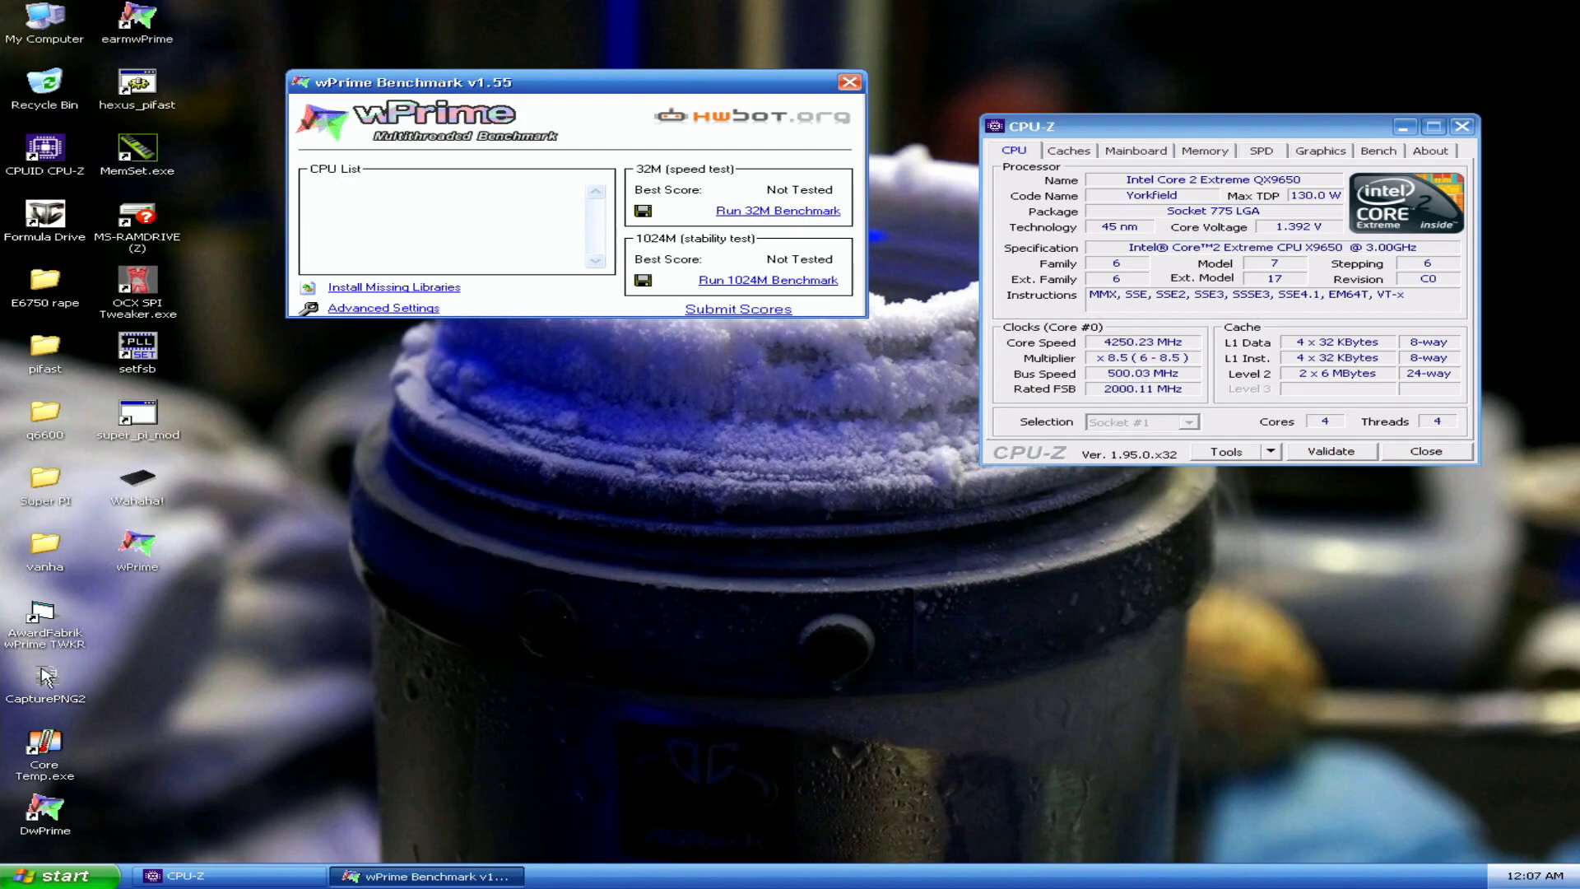
double_click(45, 745)
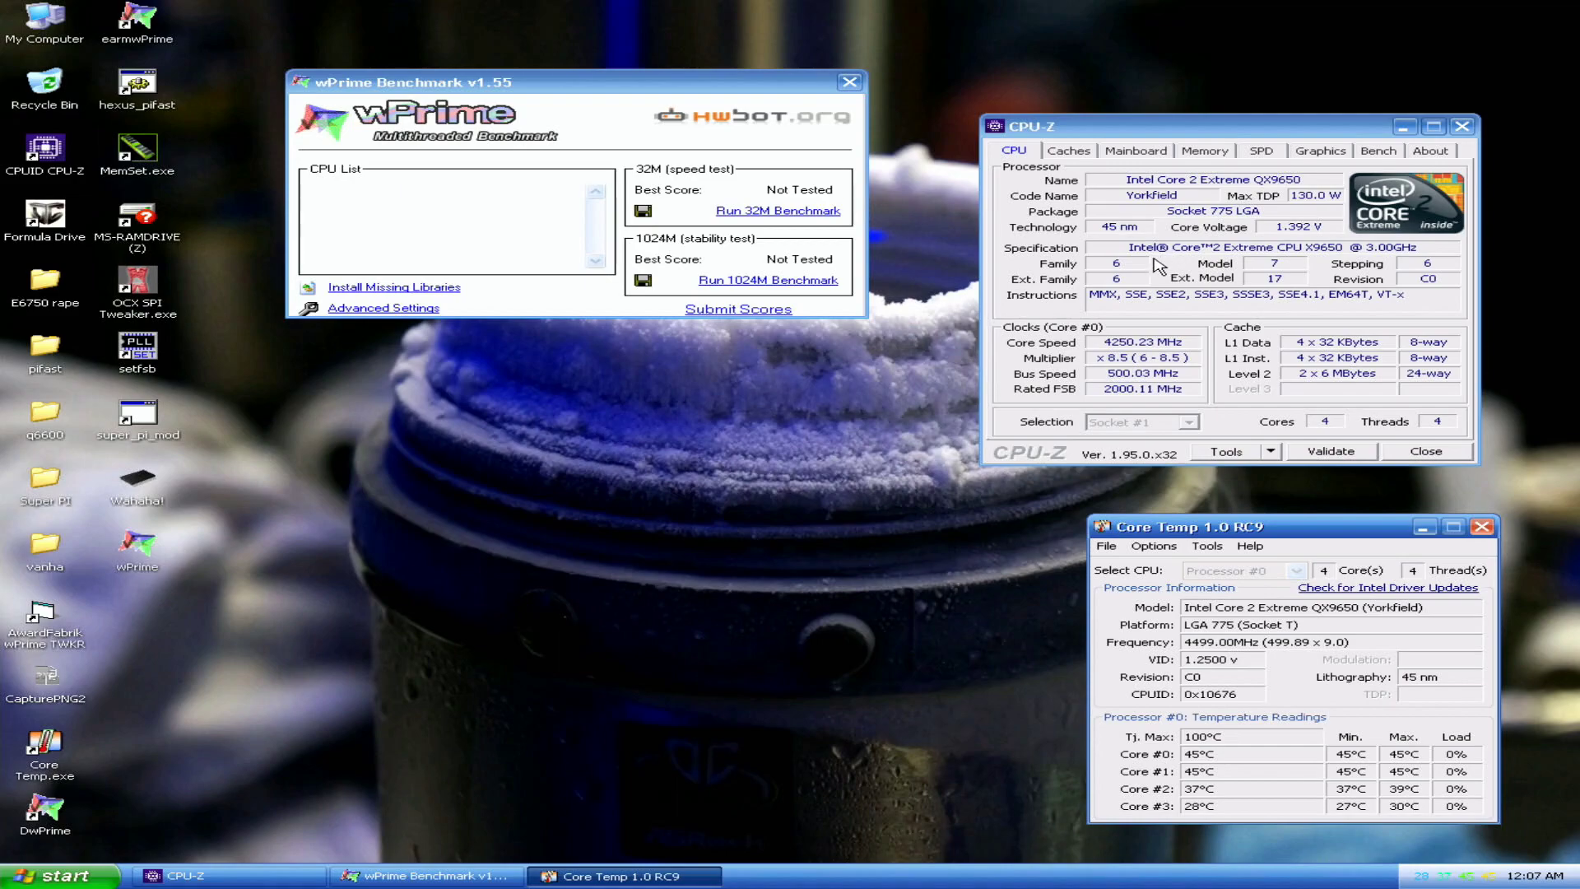
Run the 32M benchmark to a 9.407 sec score, then close wPrime
click(779, 212)
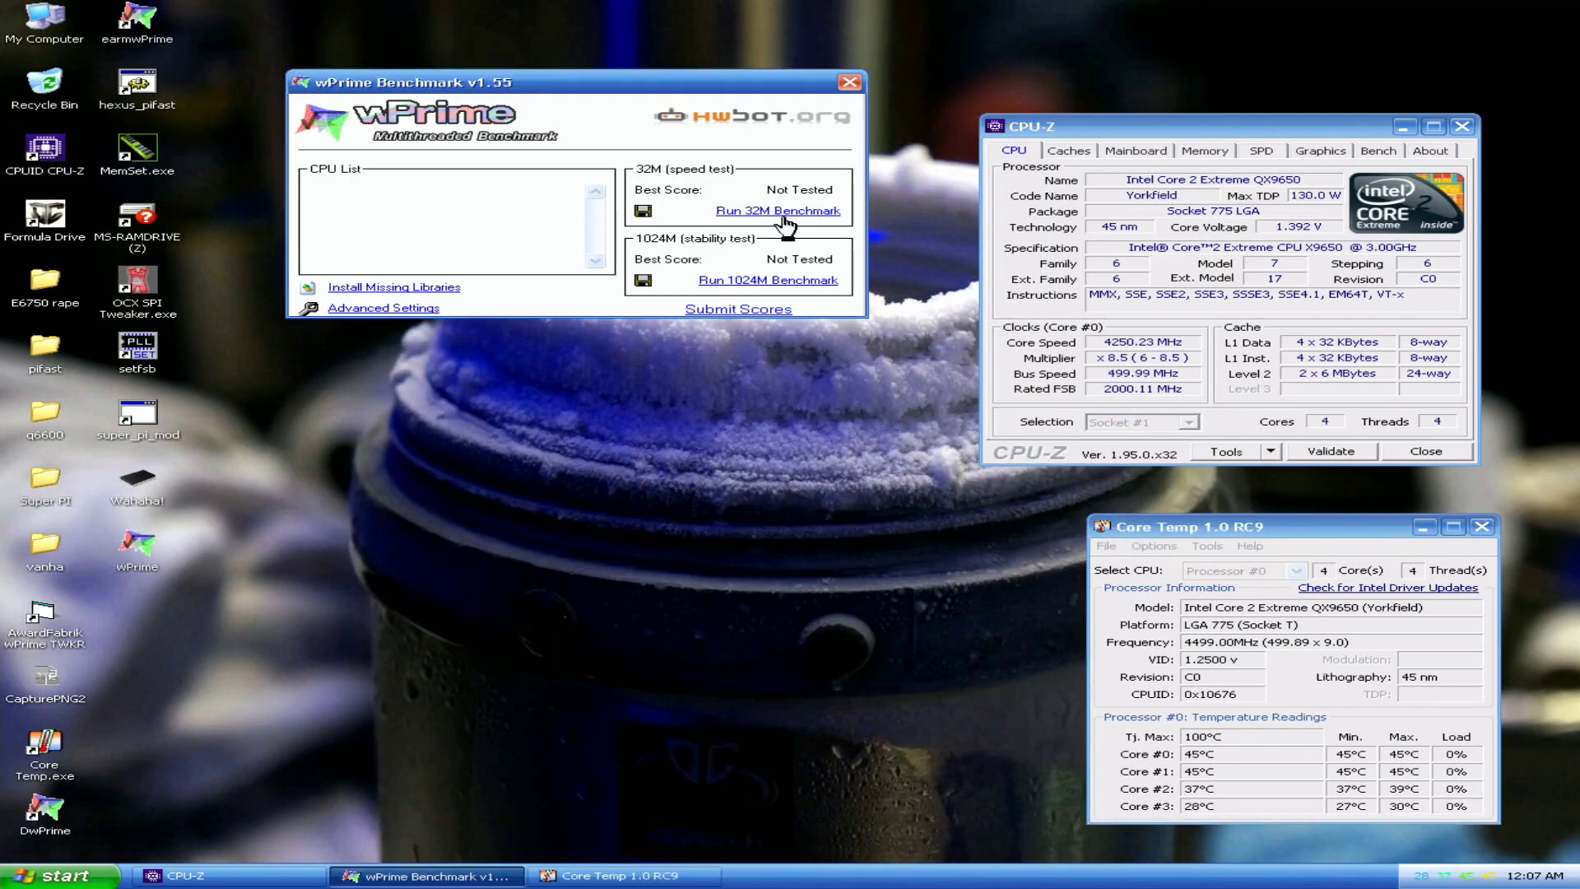
drag(857, 262, 644, 222)
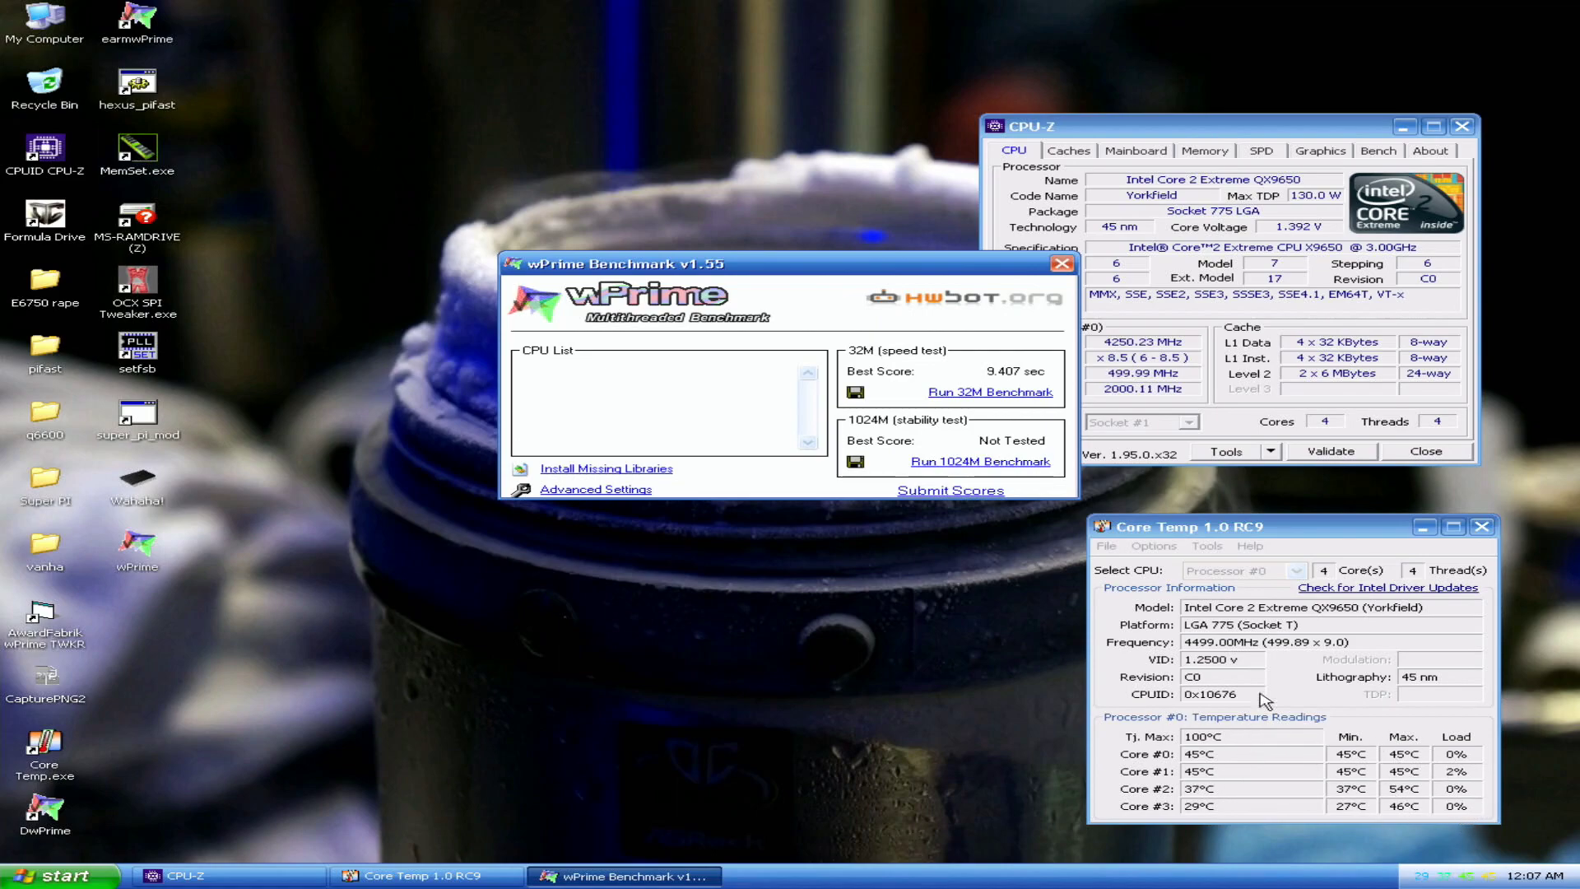
drag(786, 268, 587, 158)
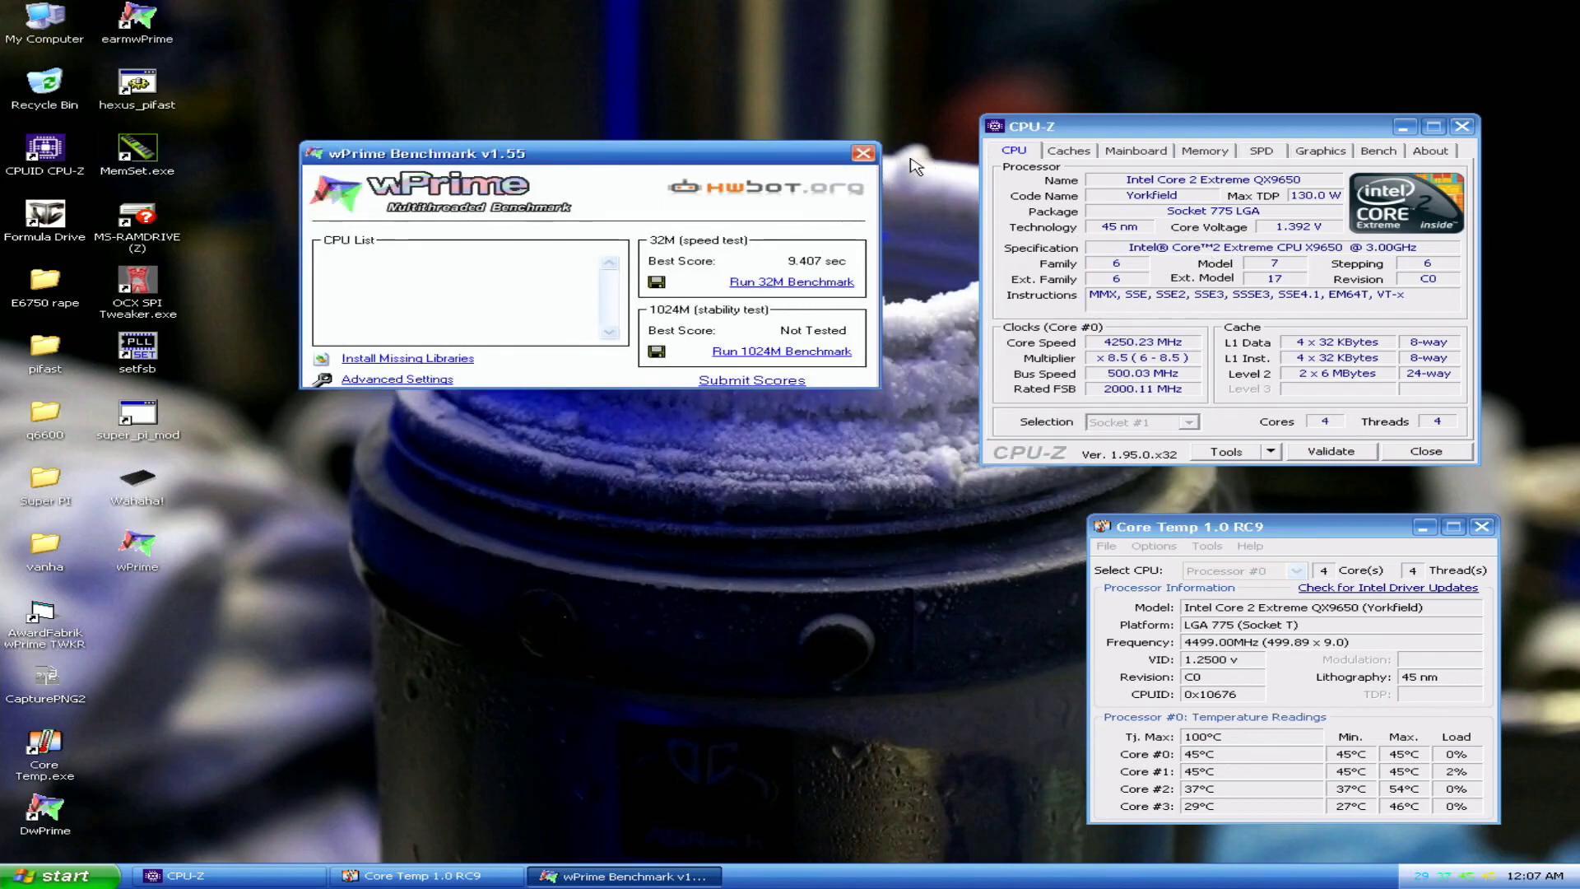
key(alt+F4)
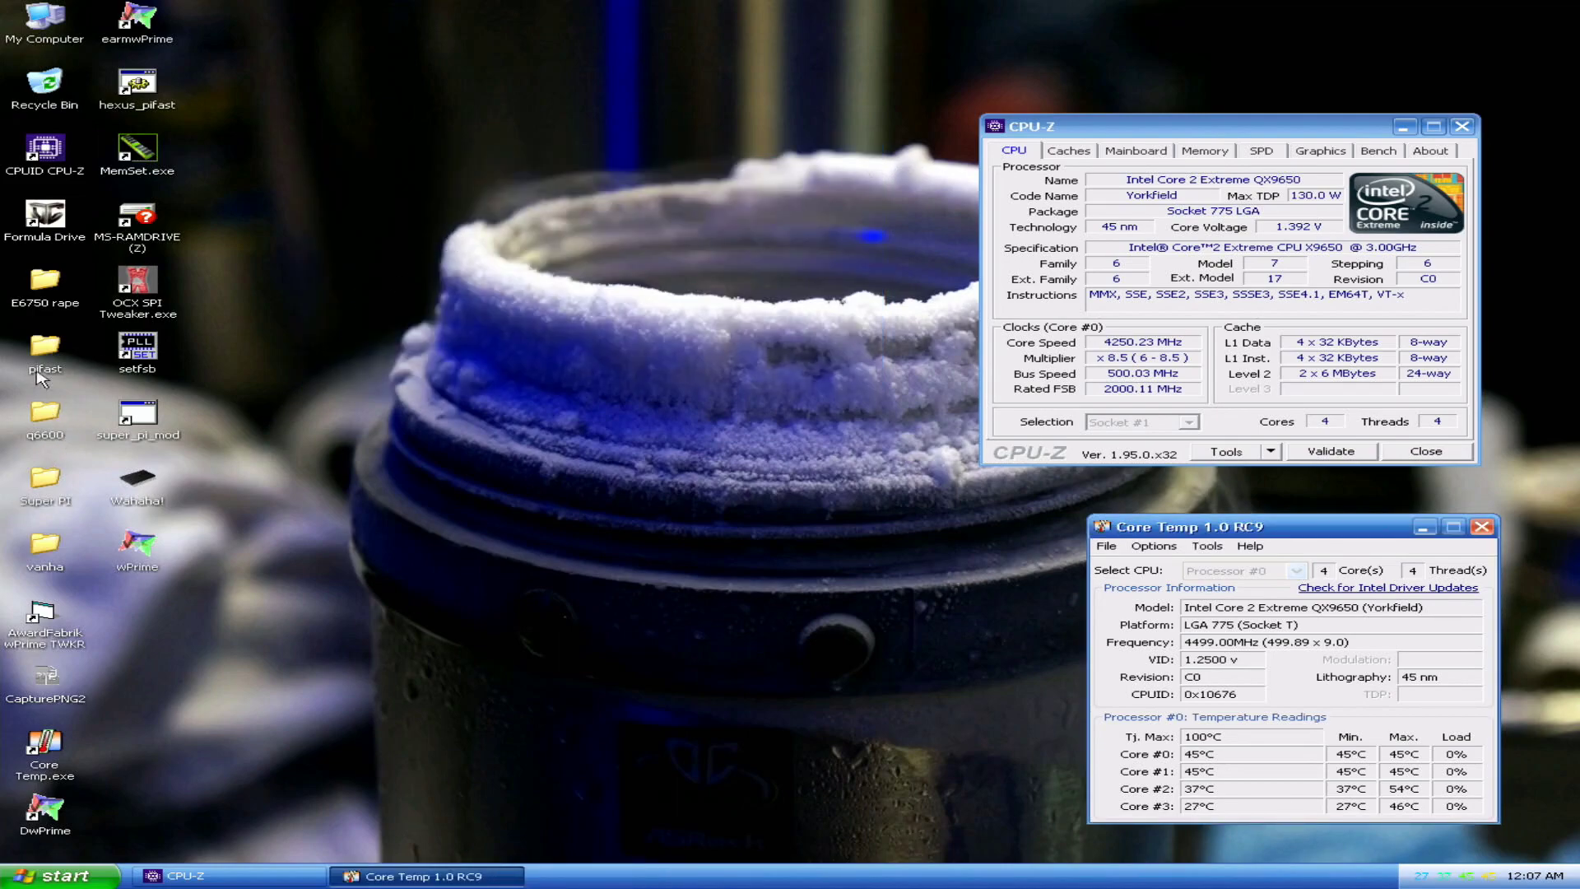
Run hexus_pifast to a 21.41-second total, then relaunch CPU-Z
drag(136, 215, 208, 403)
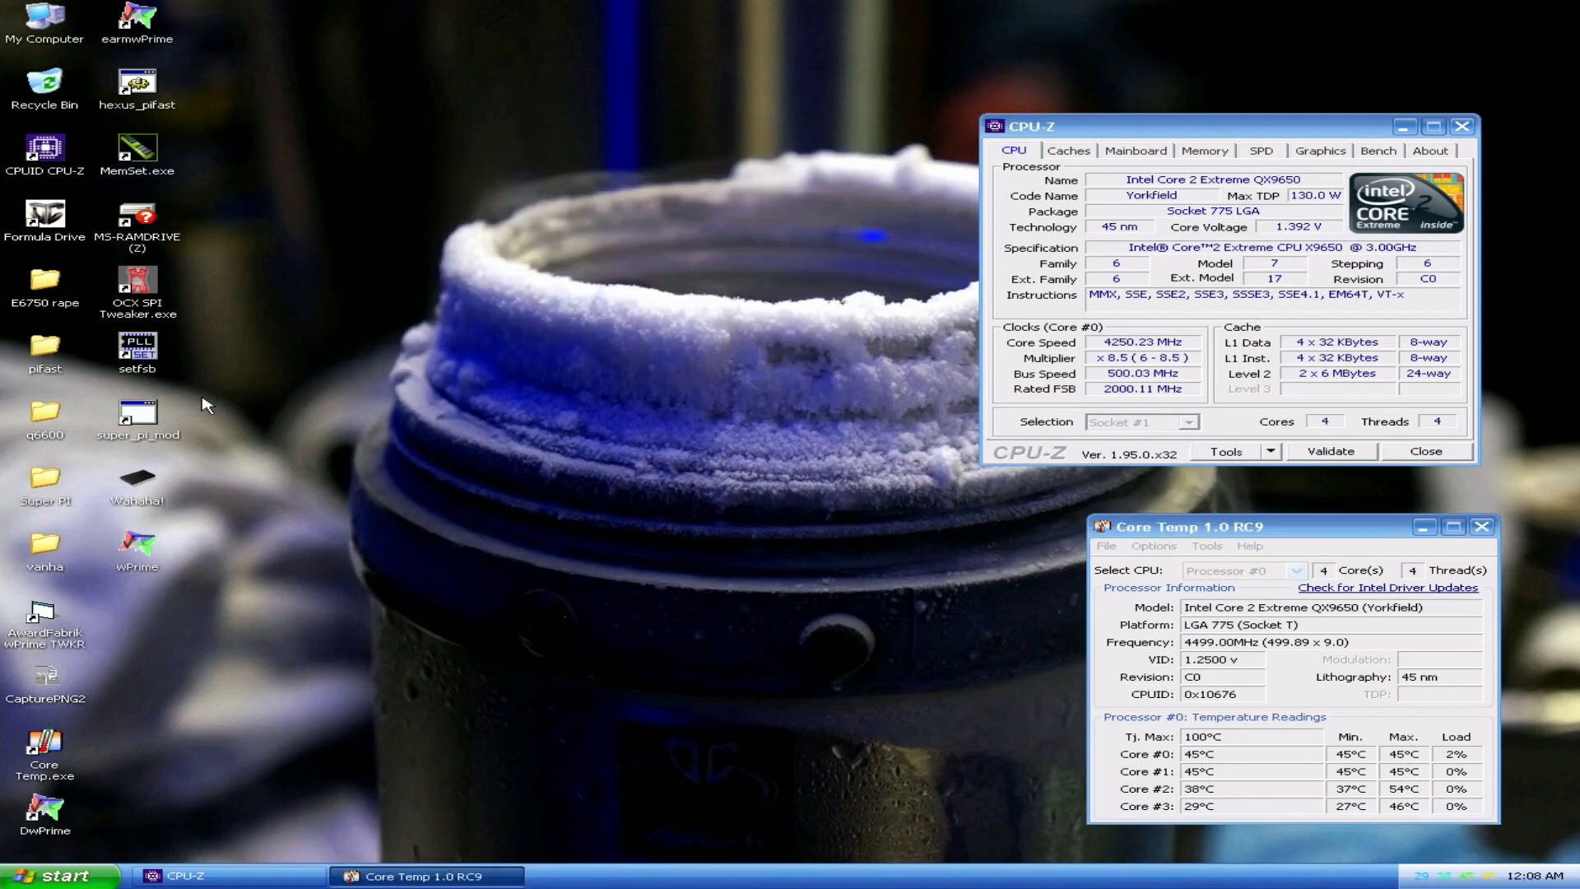
click(156, 98)
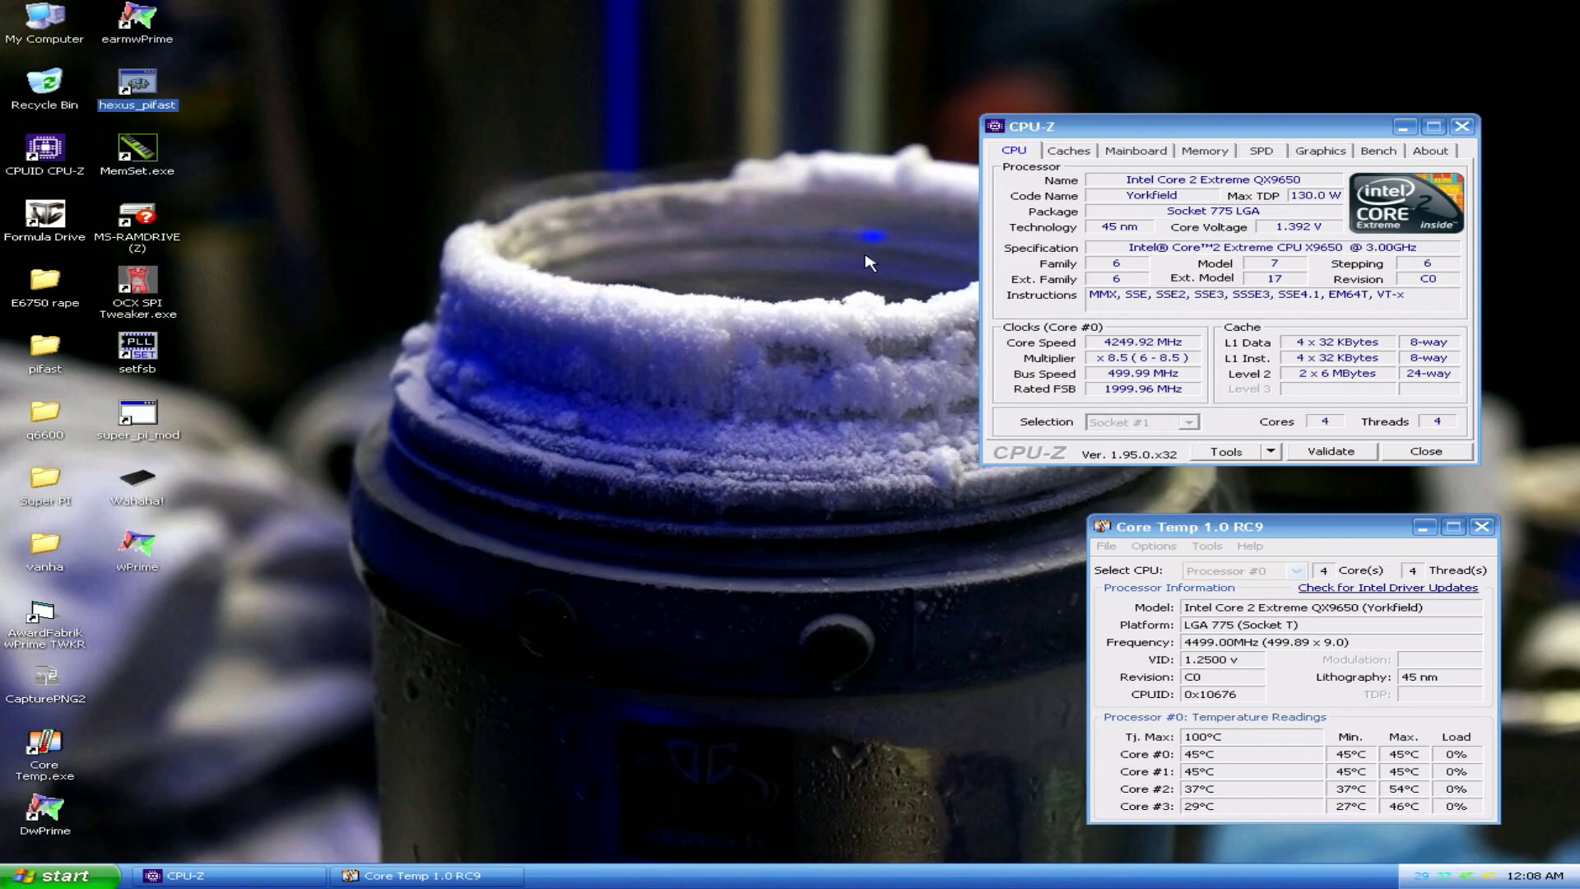
key(Return)
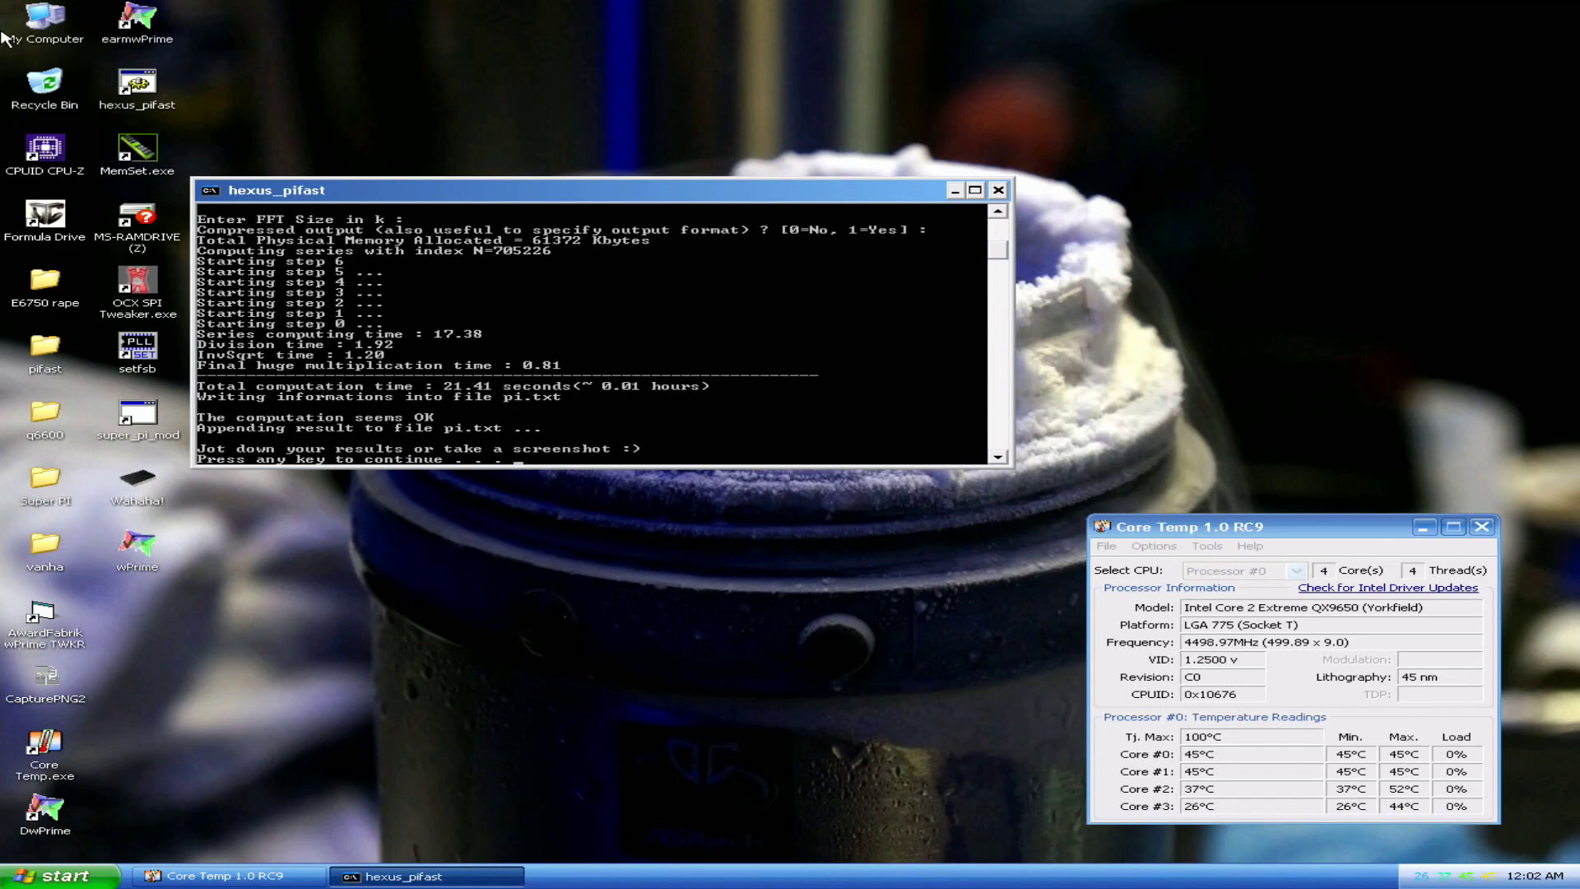
double_click(43, 151)
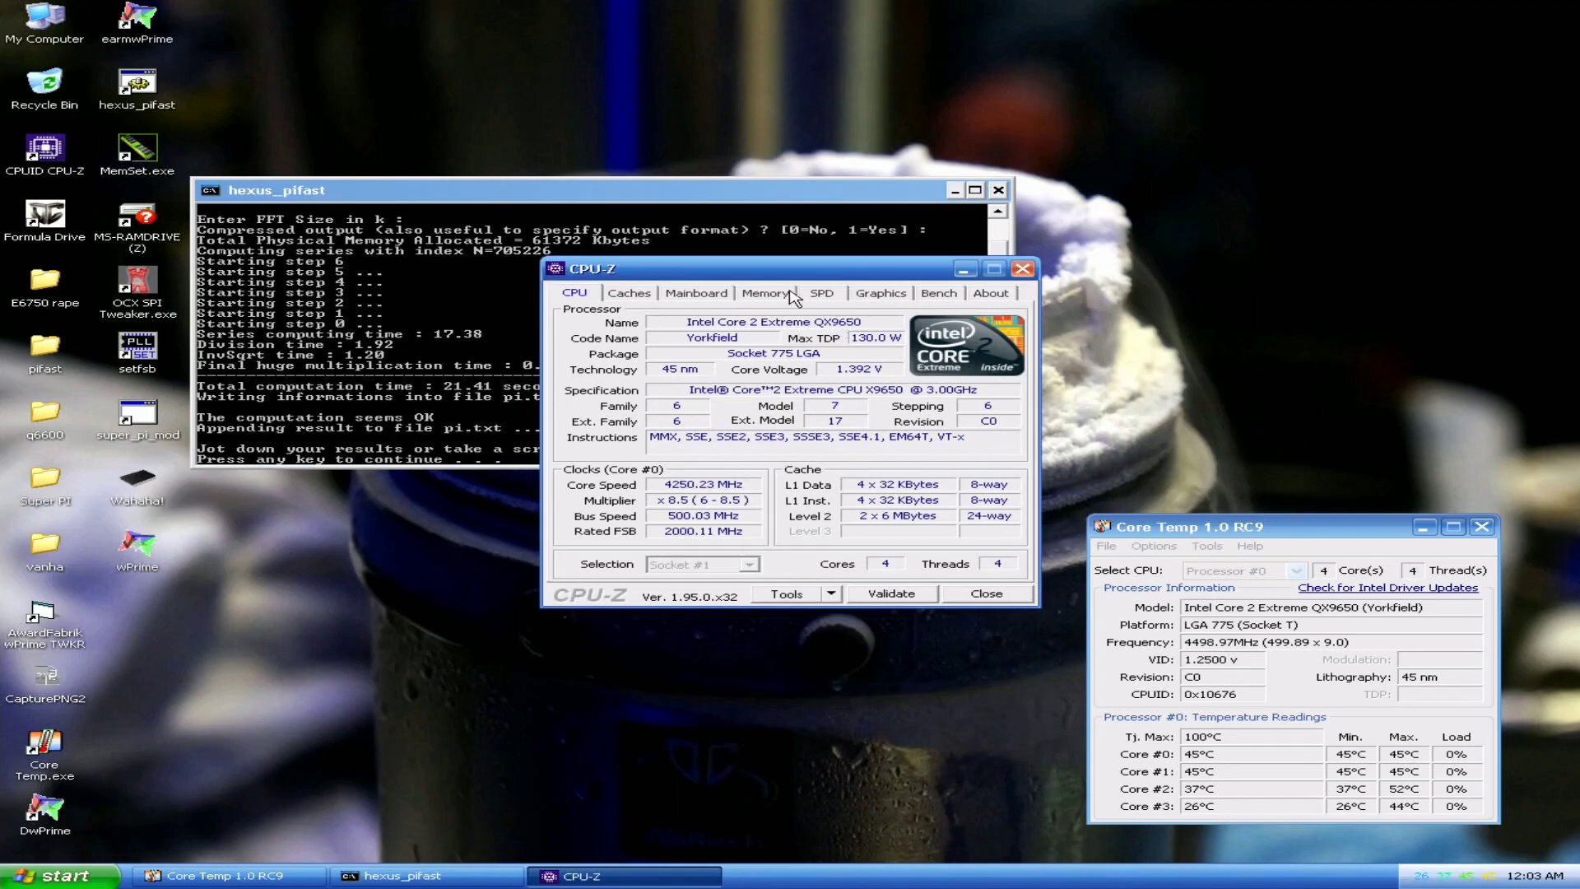
Move CPU-Z to the top-right and the pifast console up-left, then dismiss the finished pi benchmark
drag(797, 270, 1316, 34)
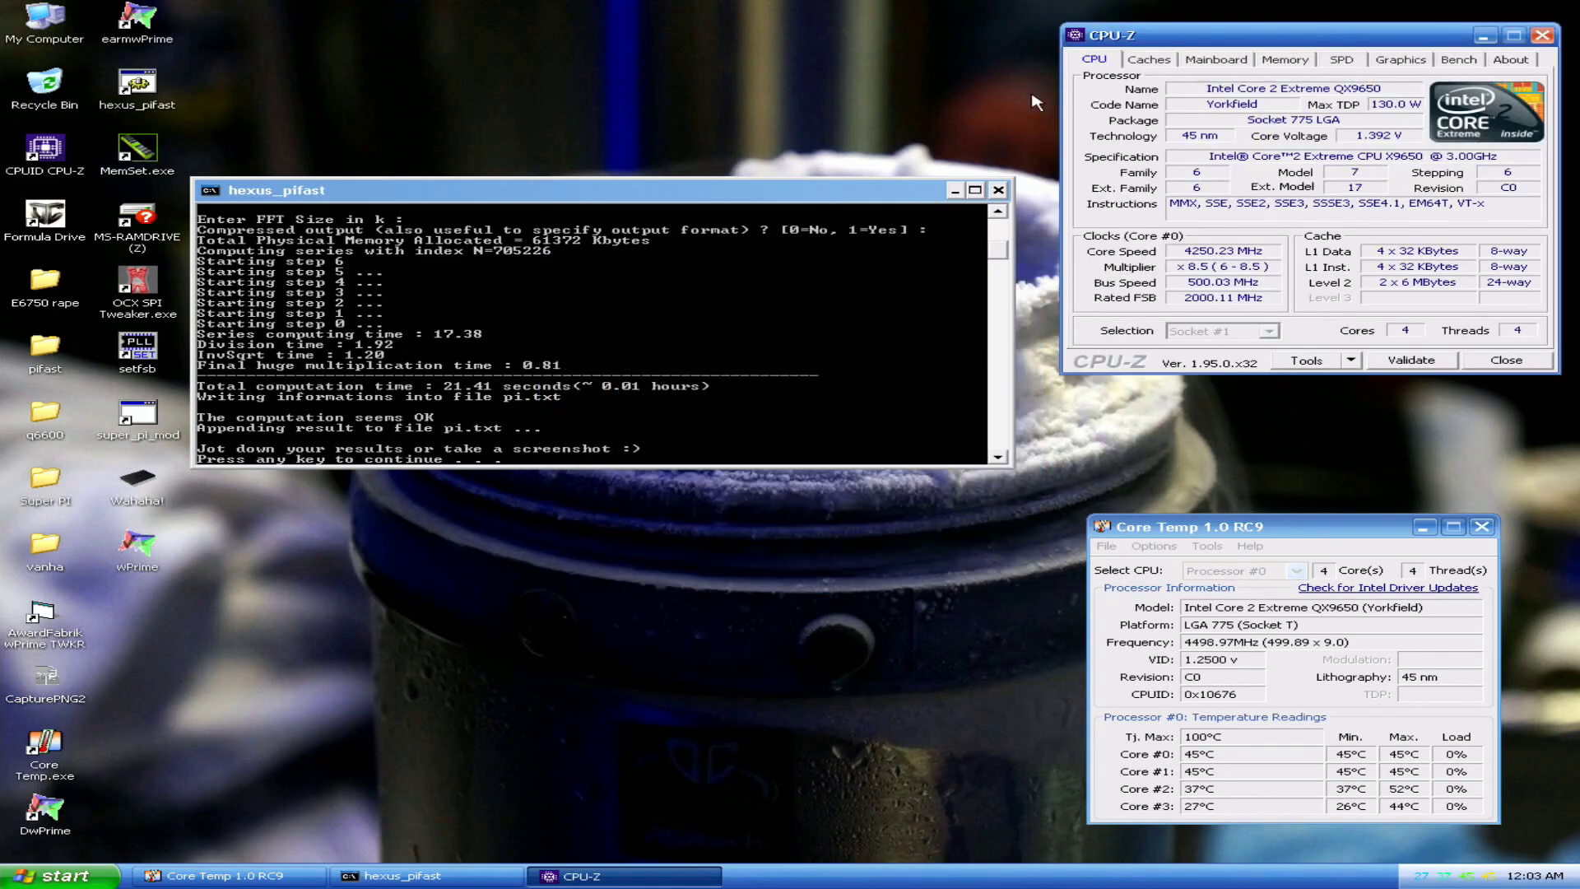
drag(823, 188, 744, 117)
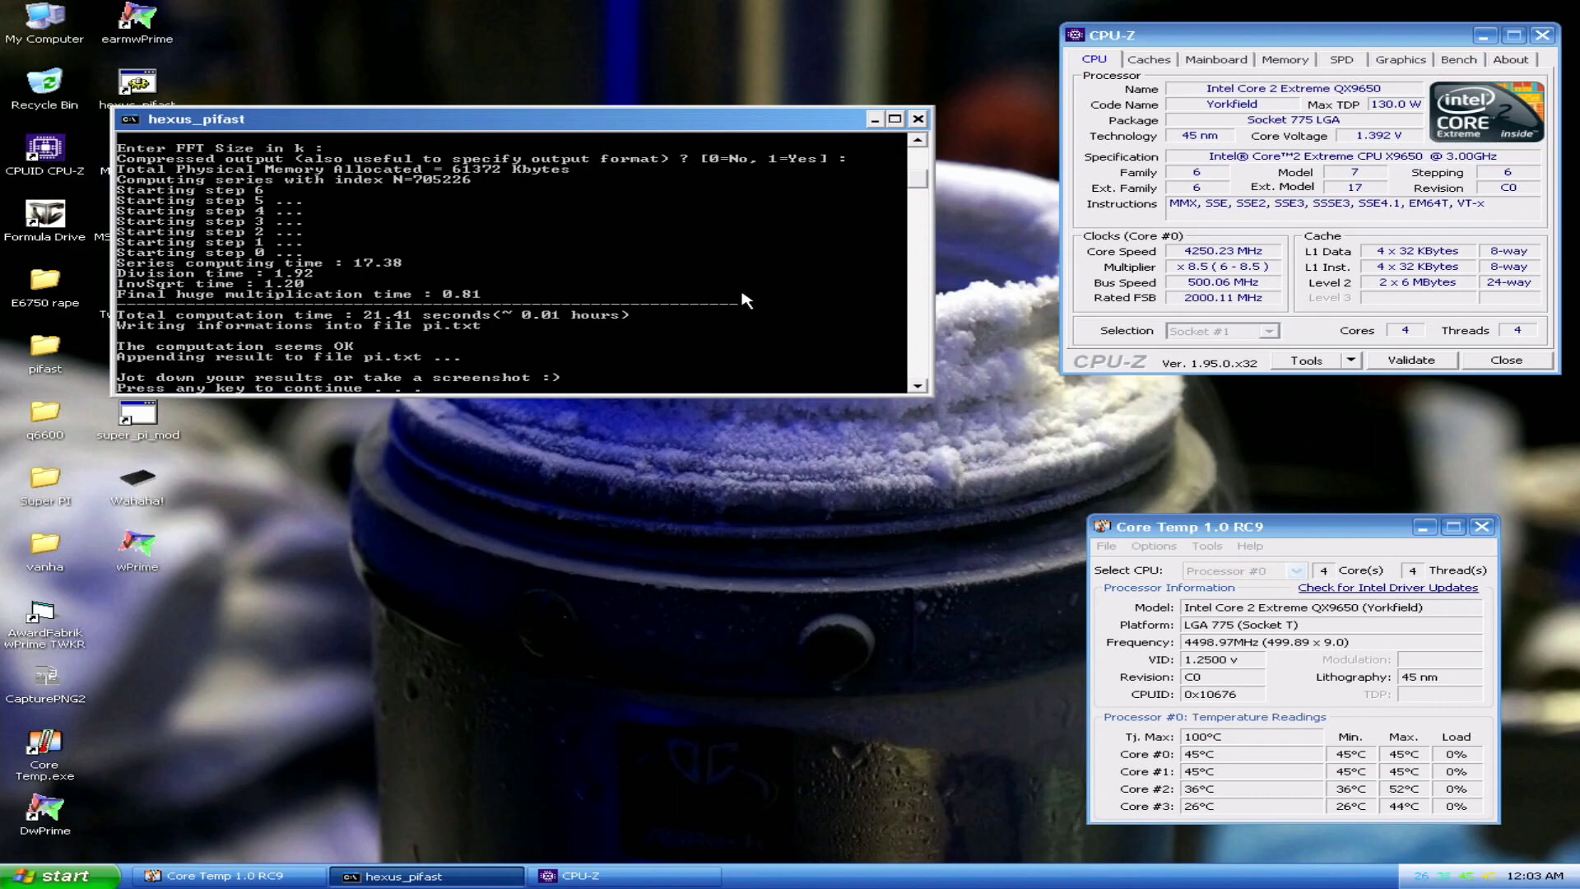
key(Return)
Close Core Temp and CPU-Z and restart the computer from the Start menu
click(1479, 527)
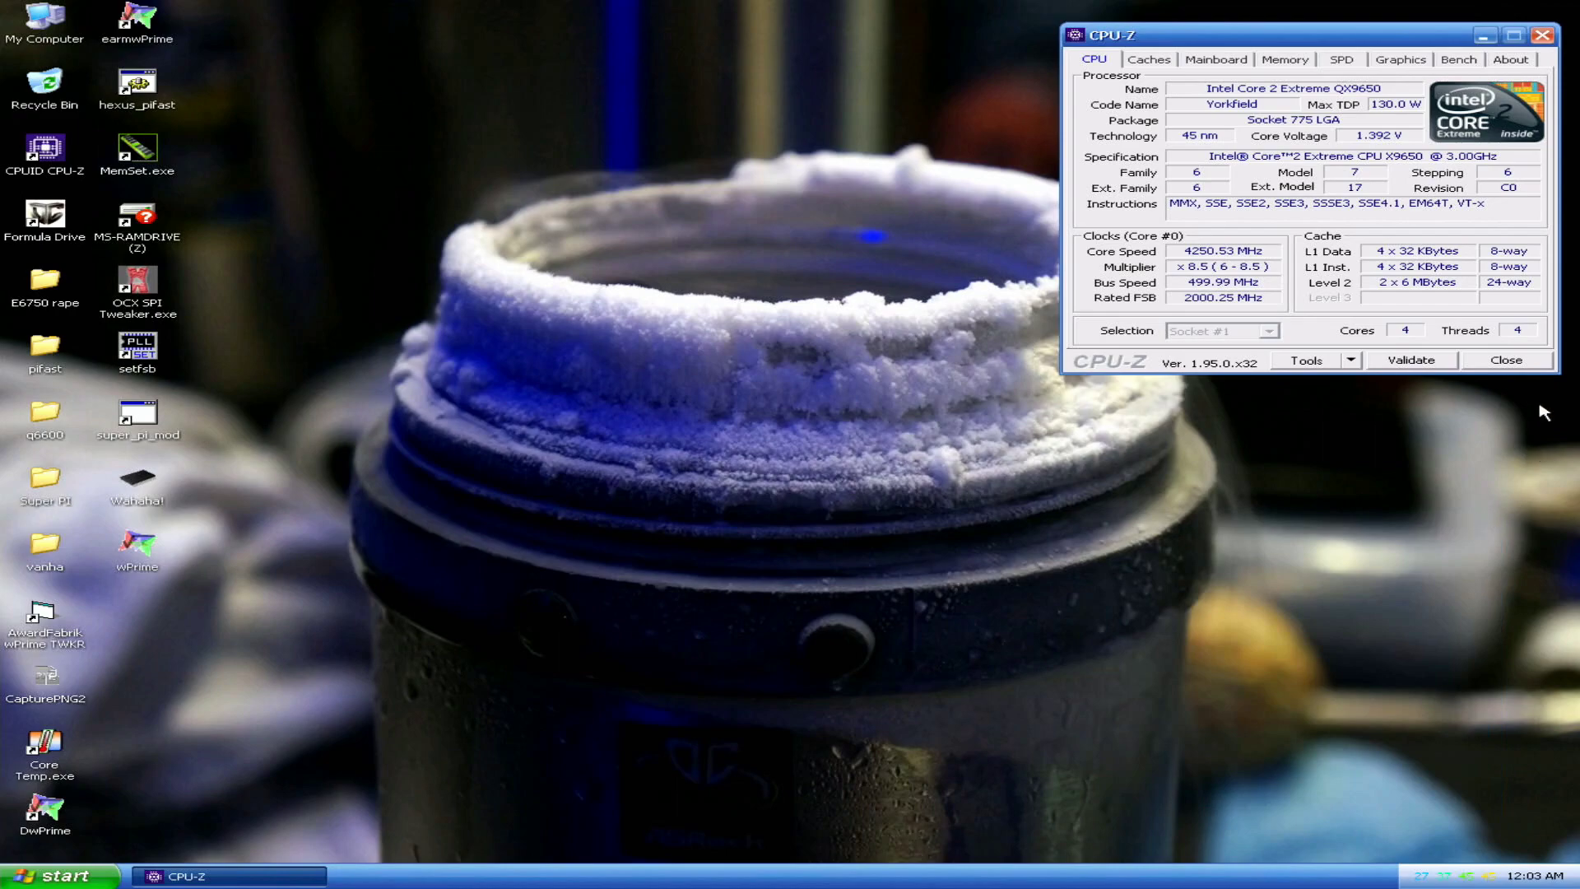
click(1506, 359)
click(61, 875)
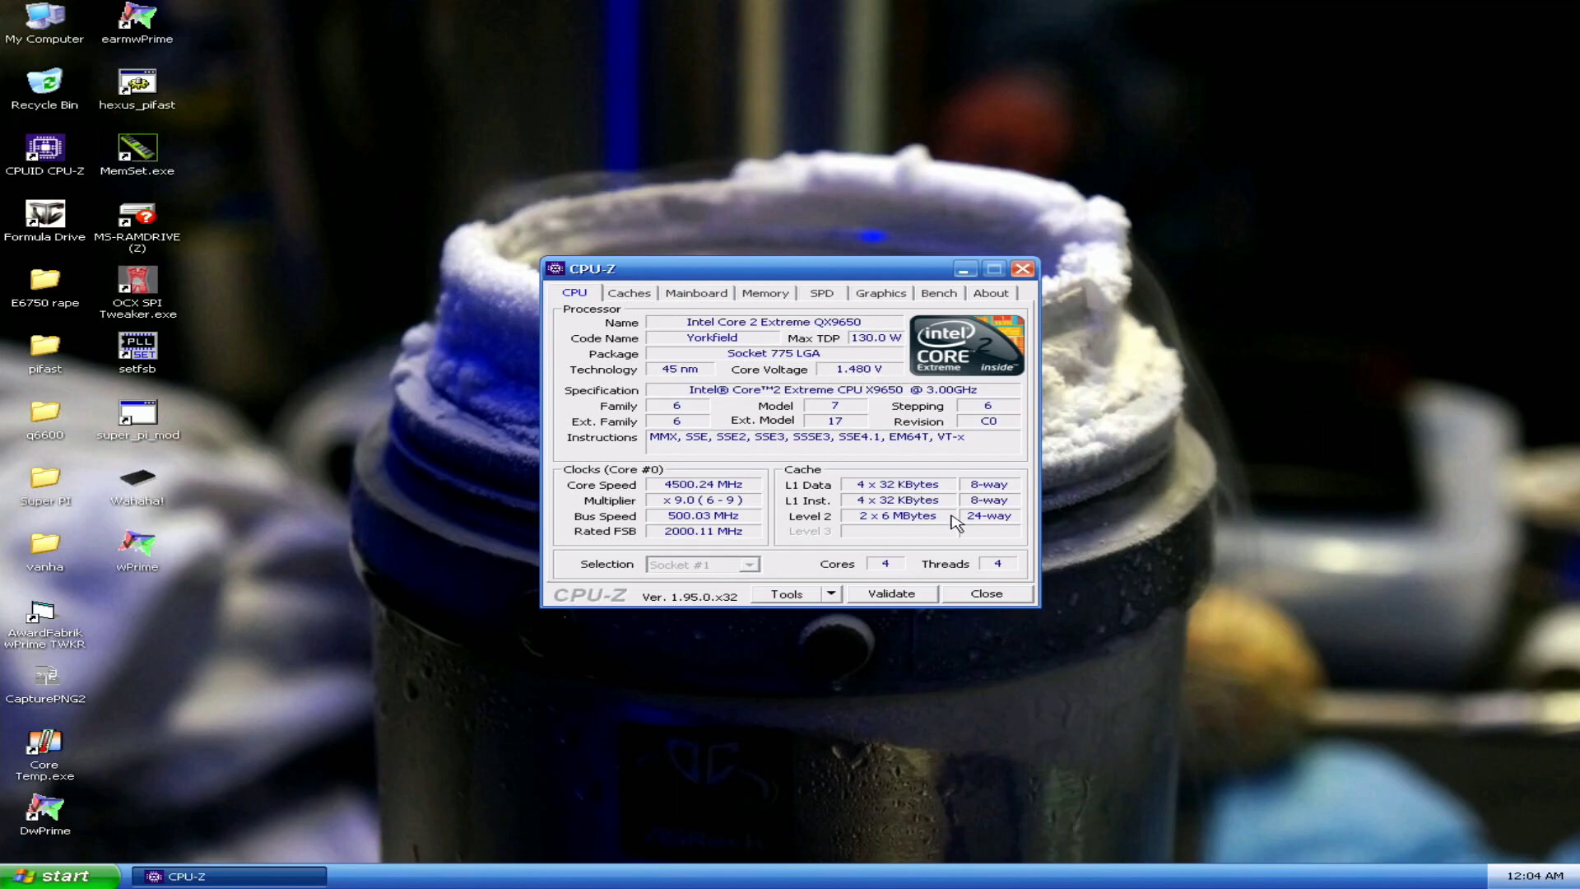
Close CPU-Z, then launch Core Temp and wPrime
click(997, 595)
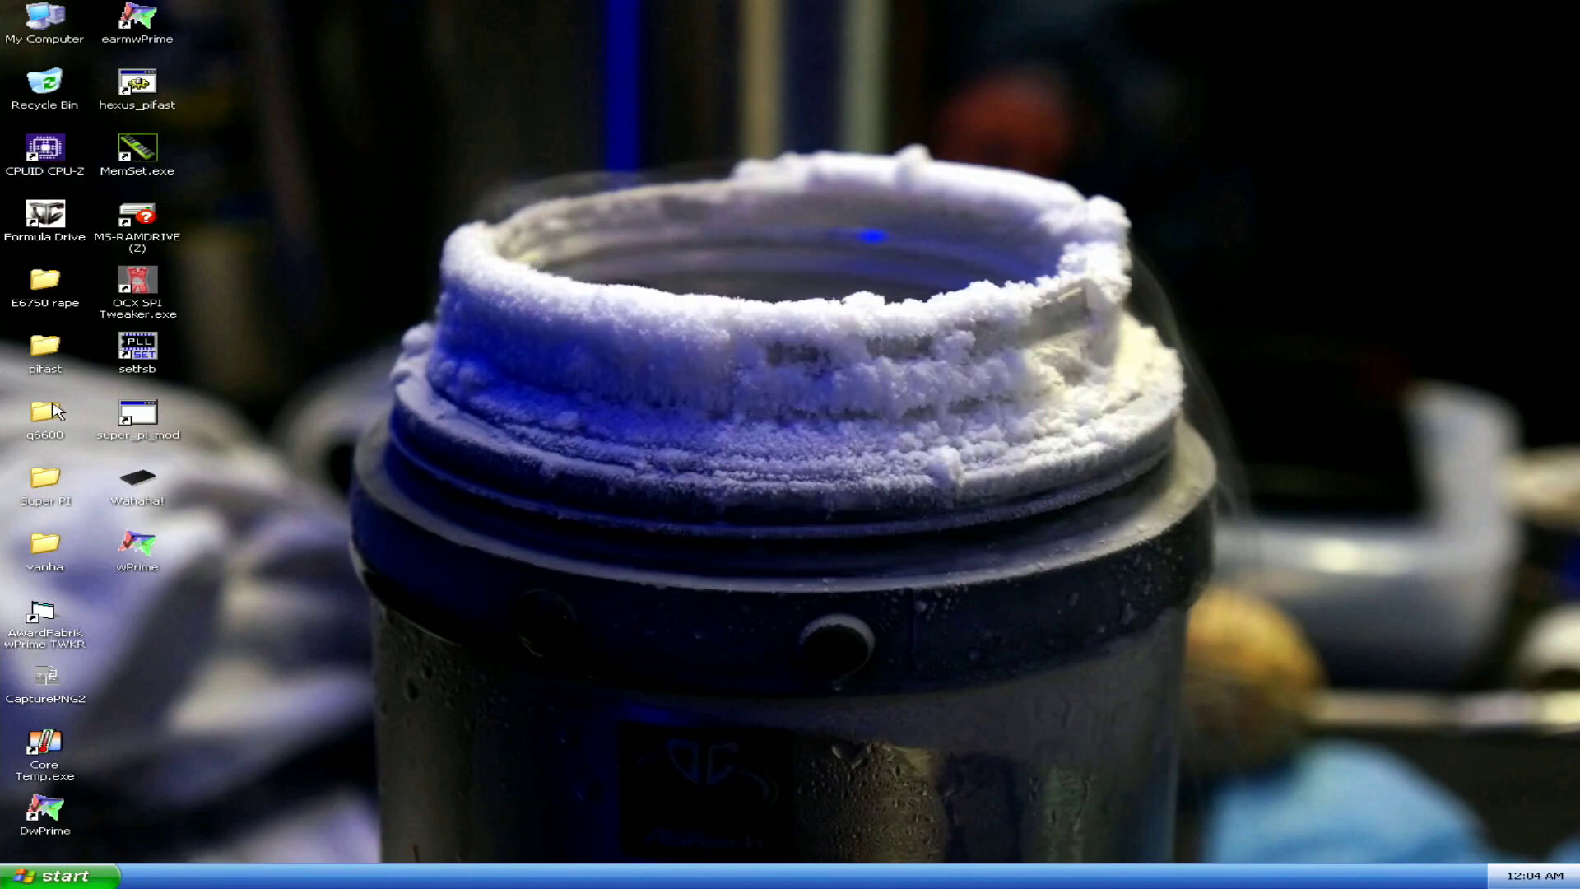
double_click(43, 740)
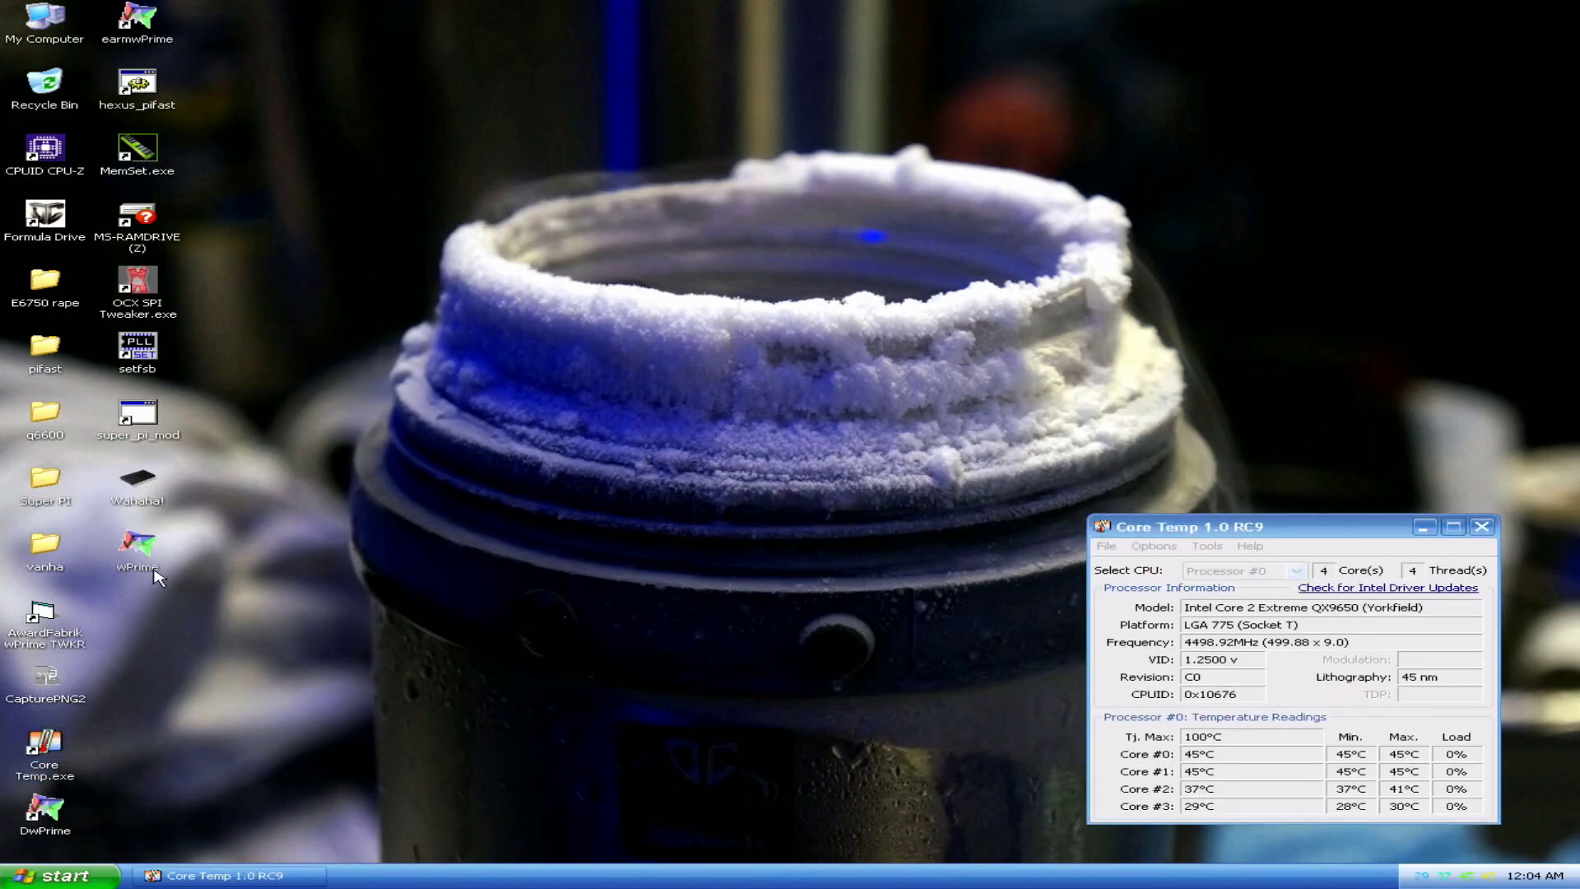
double_click(138, 550)
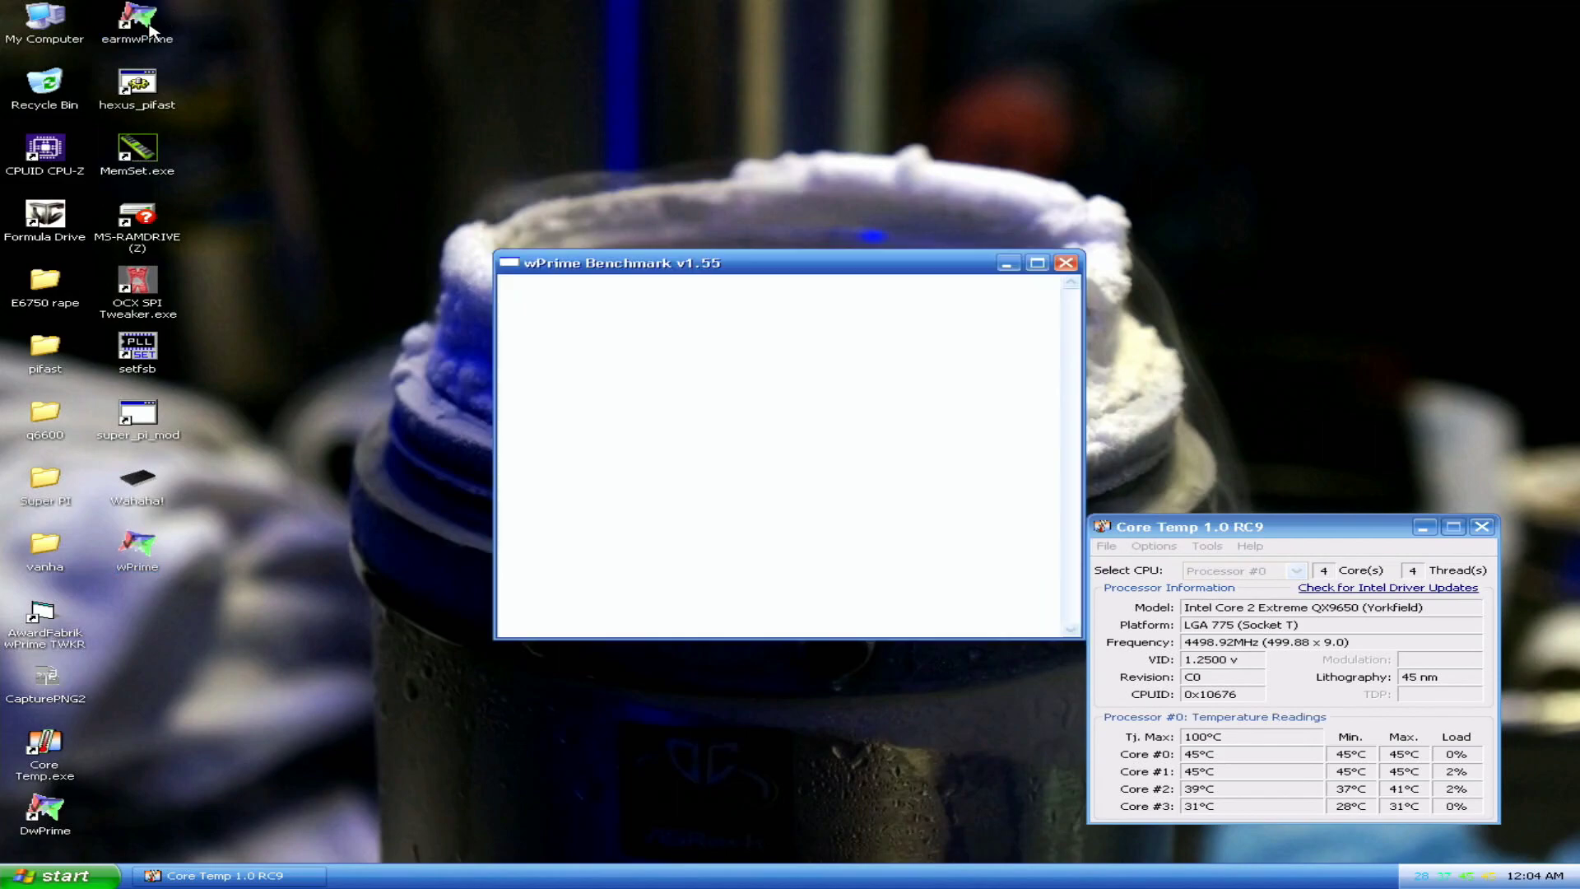
Set wPrime's thread count to 4, save it, and start the 32M benchmark
click(629, 491)
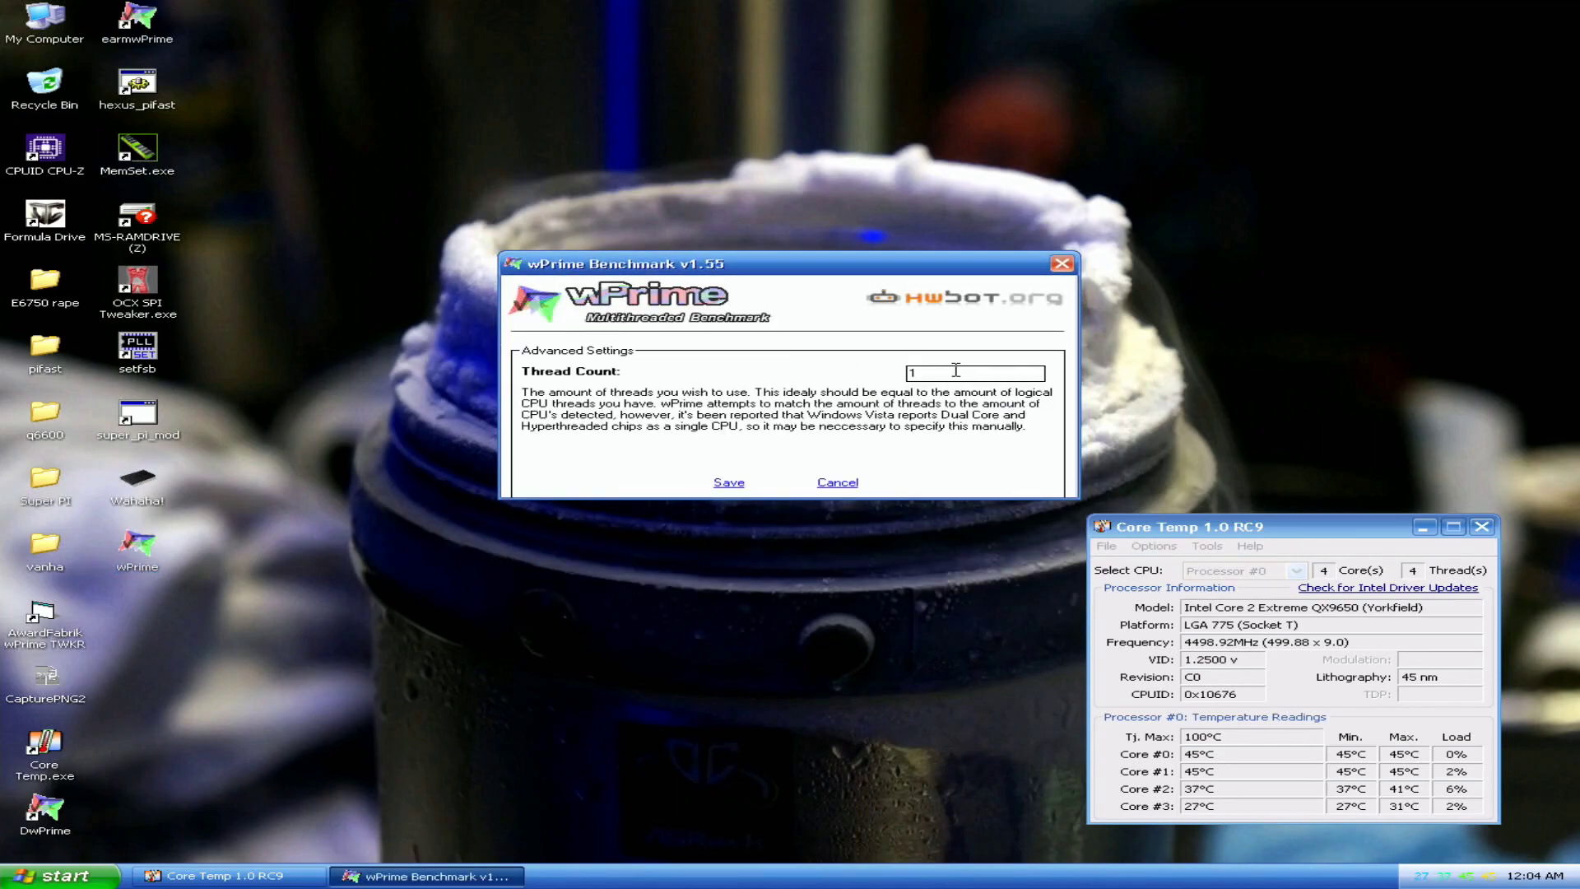
key(BackSpace)
text(4)
click(726, 486)
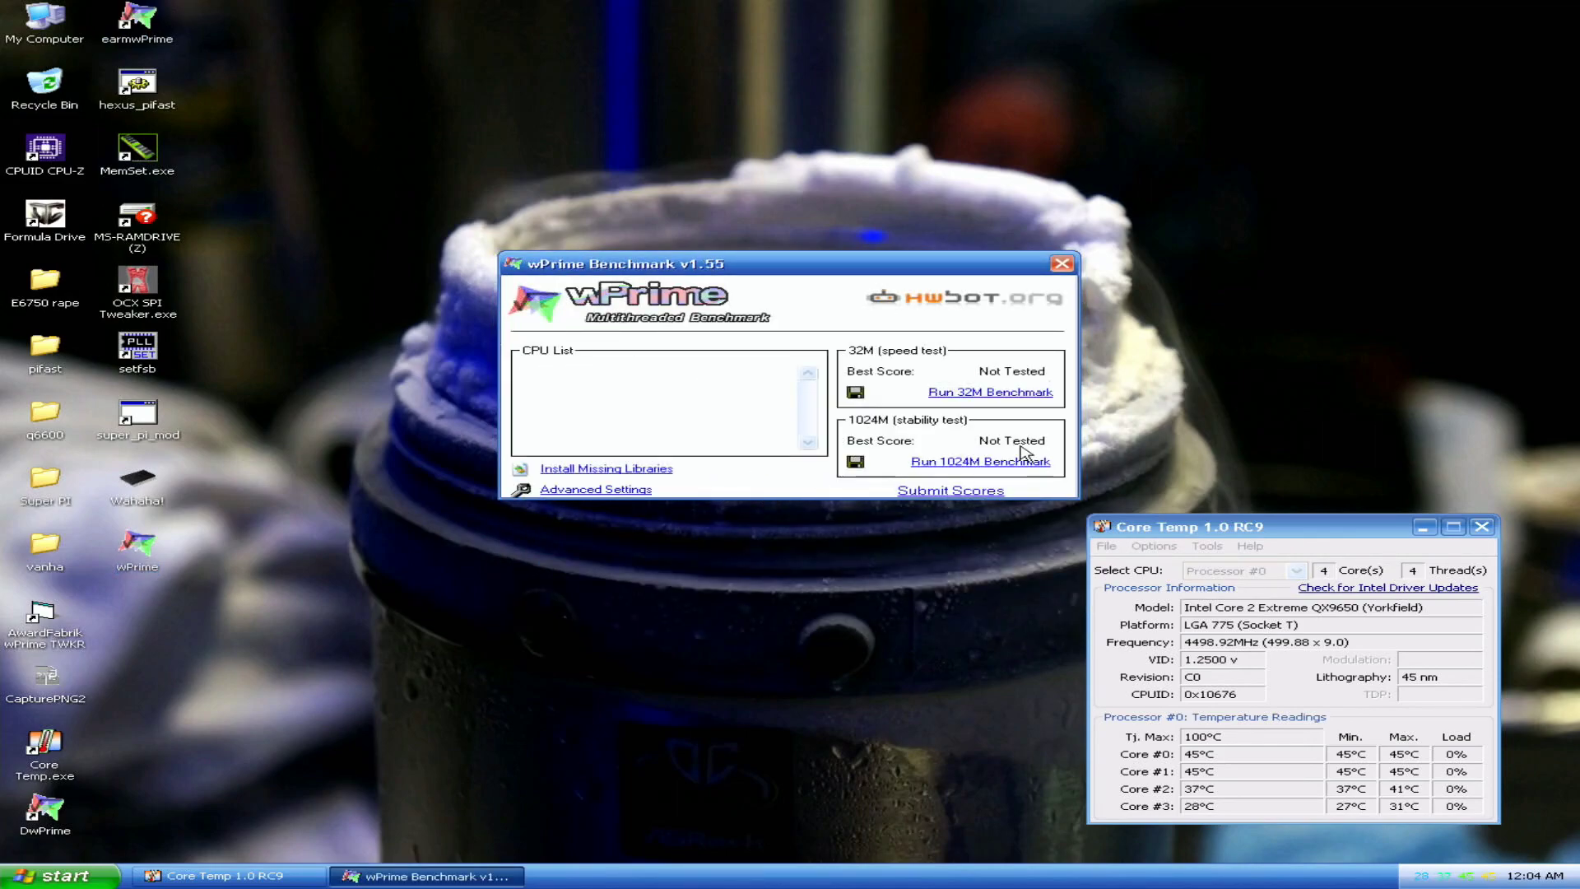
click(1018, 394)
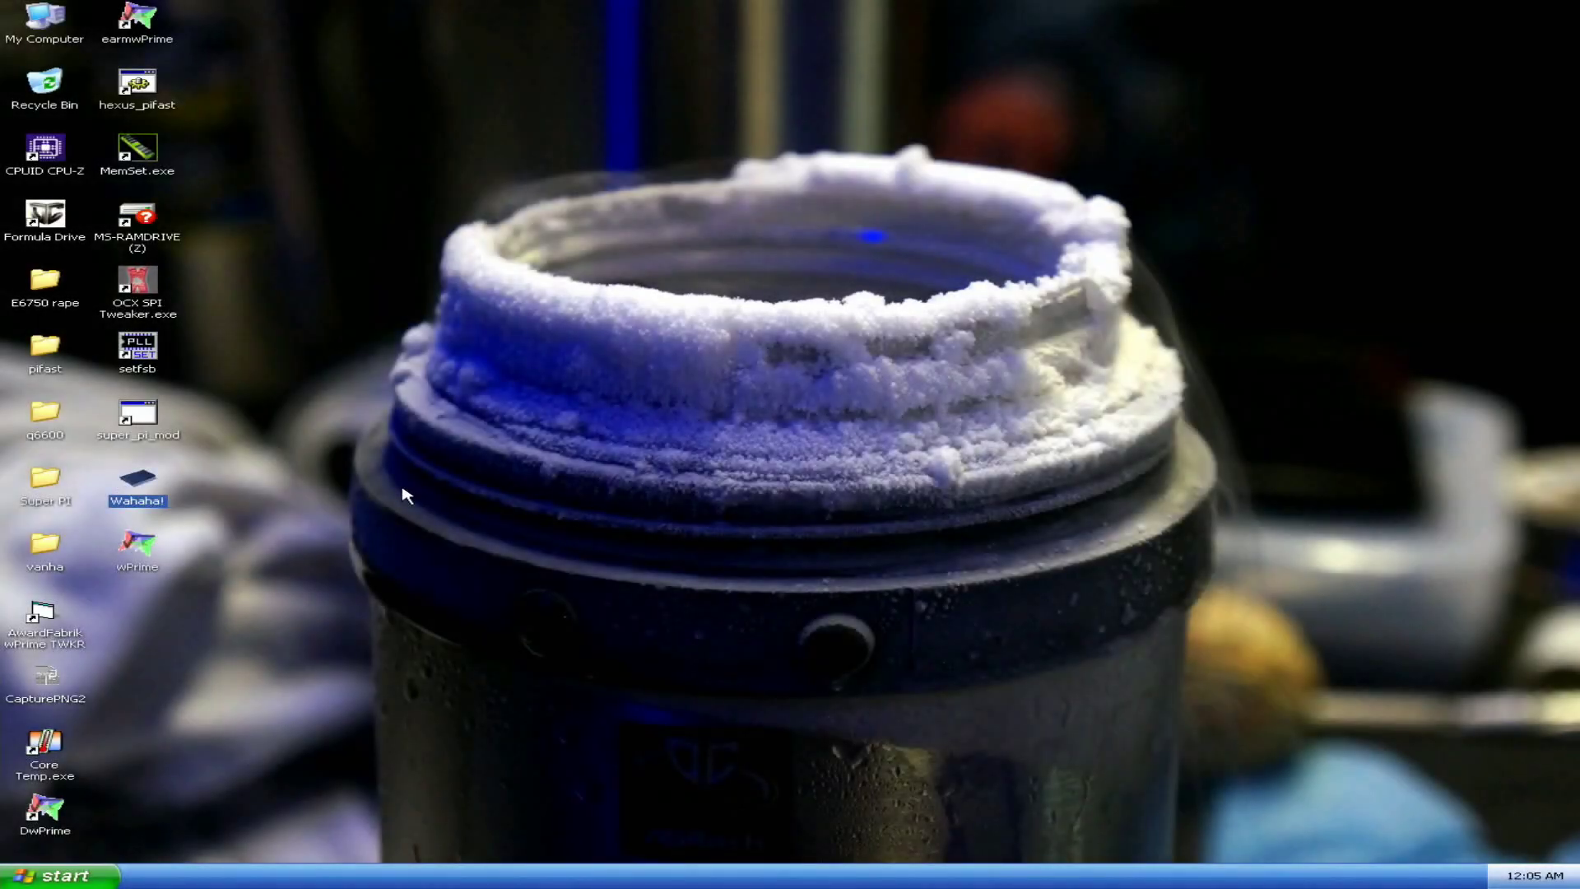
Launch CPU-Z and position it in the upper right of the screen
double_click(44, 150)
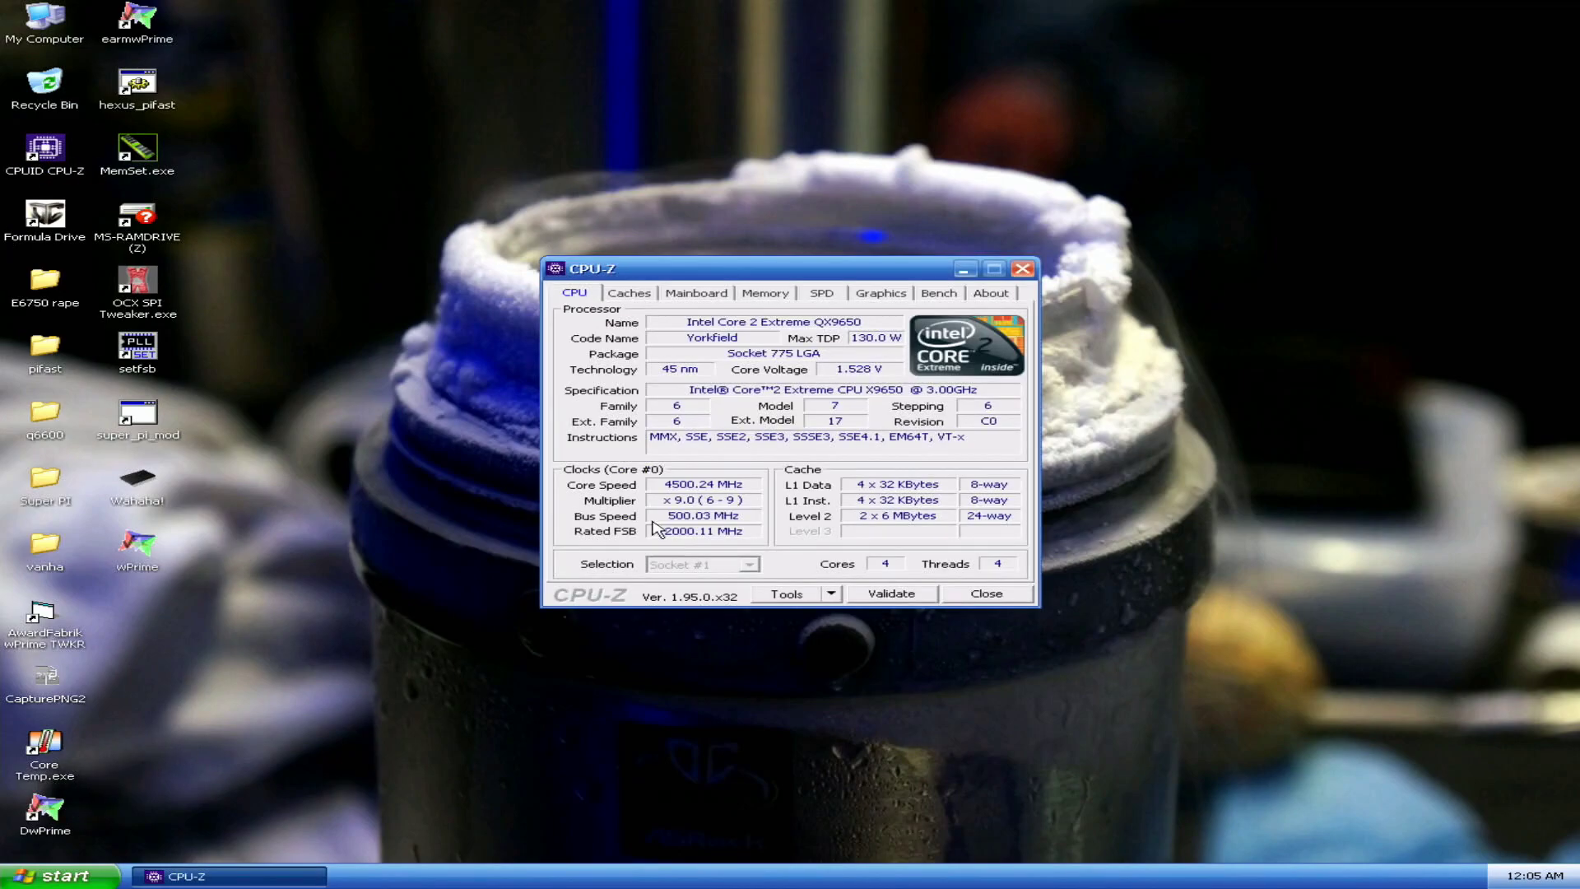
drag(781, 269, 1100, 233)
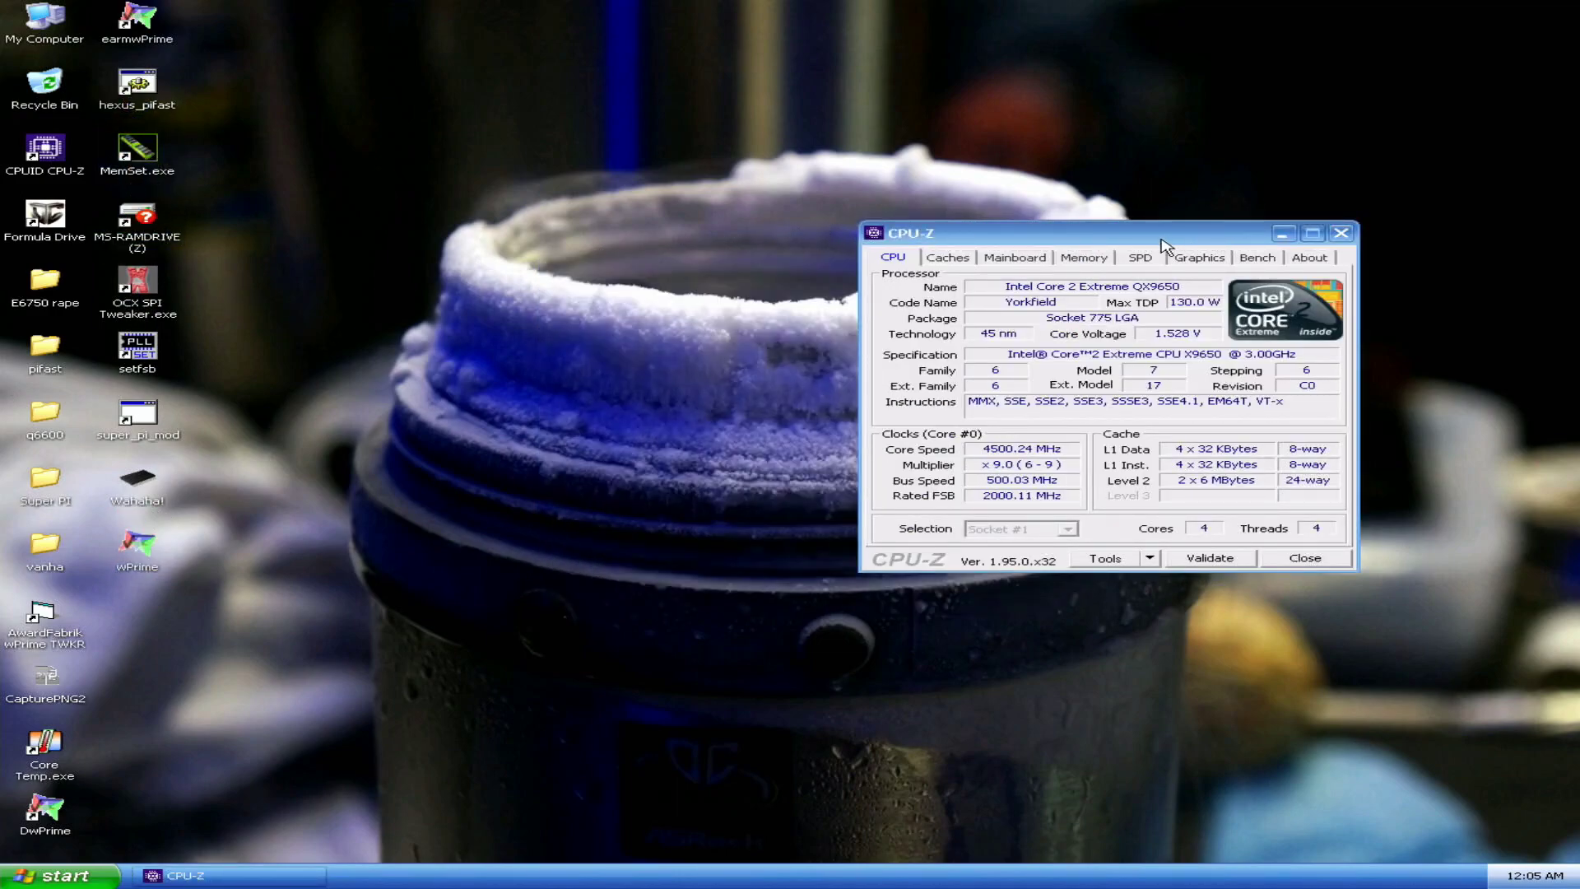
drag(1154, 240, 1308, 181)
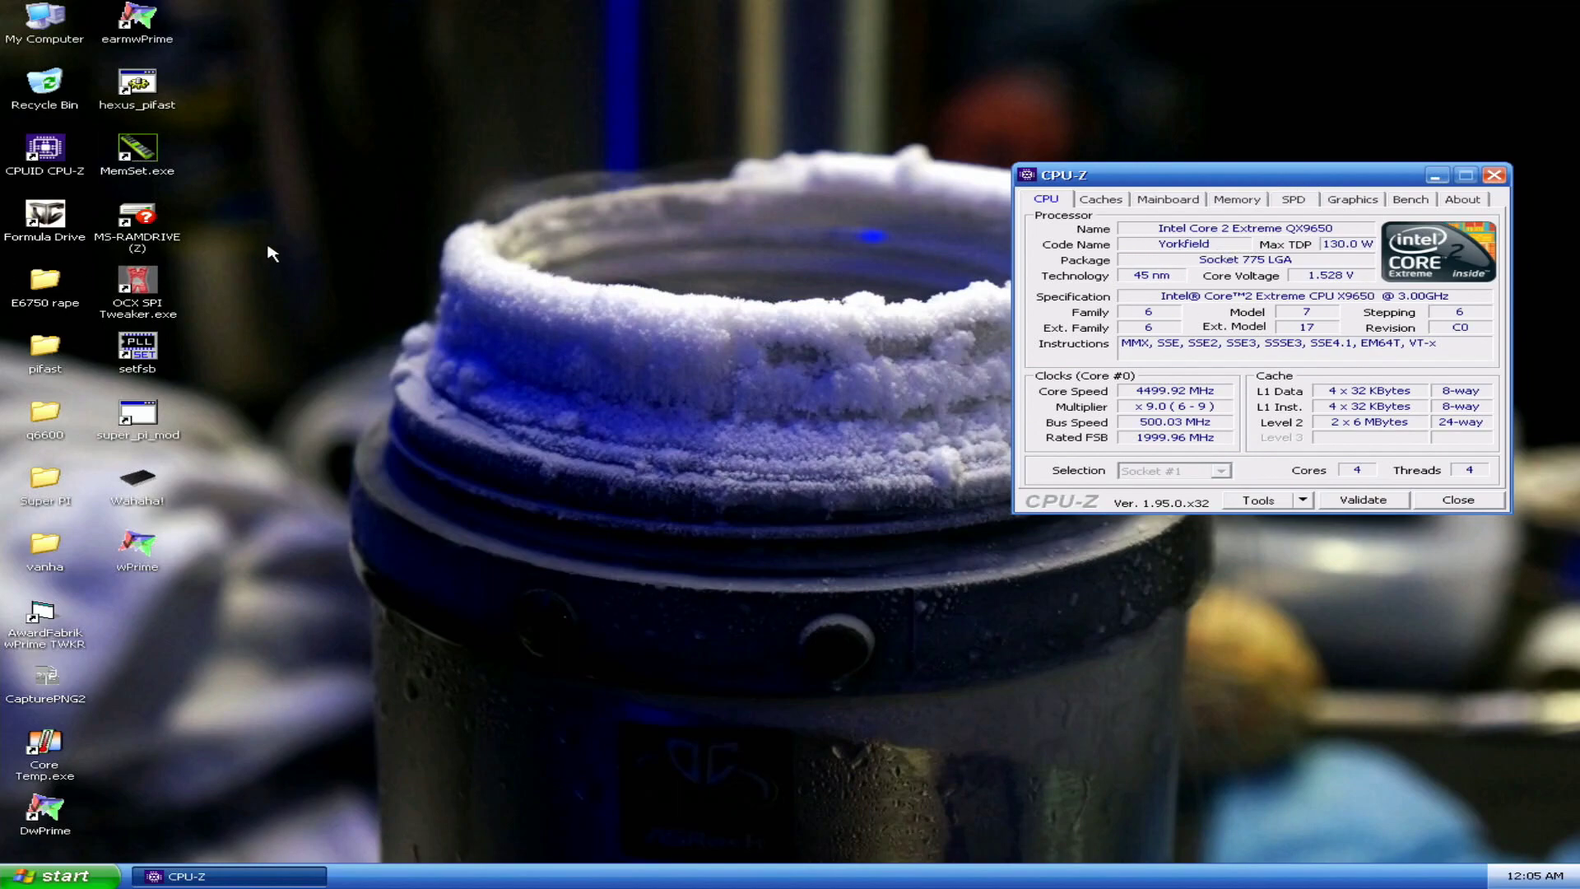
Launch wPrime and save a thread count of 4
double_click(137, 544)
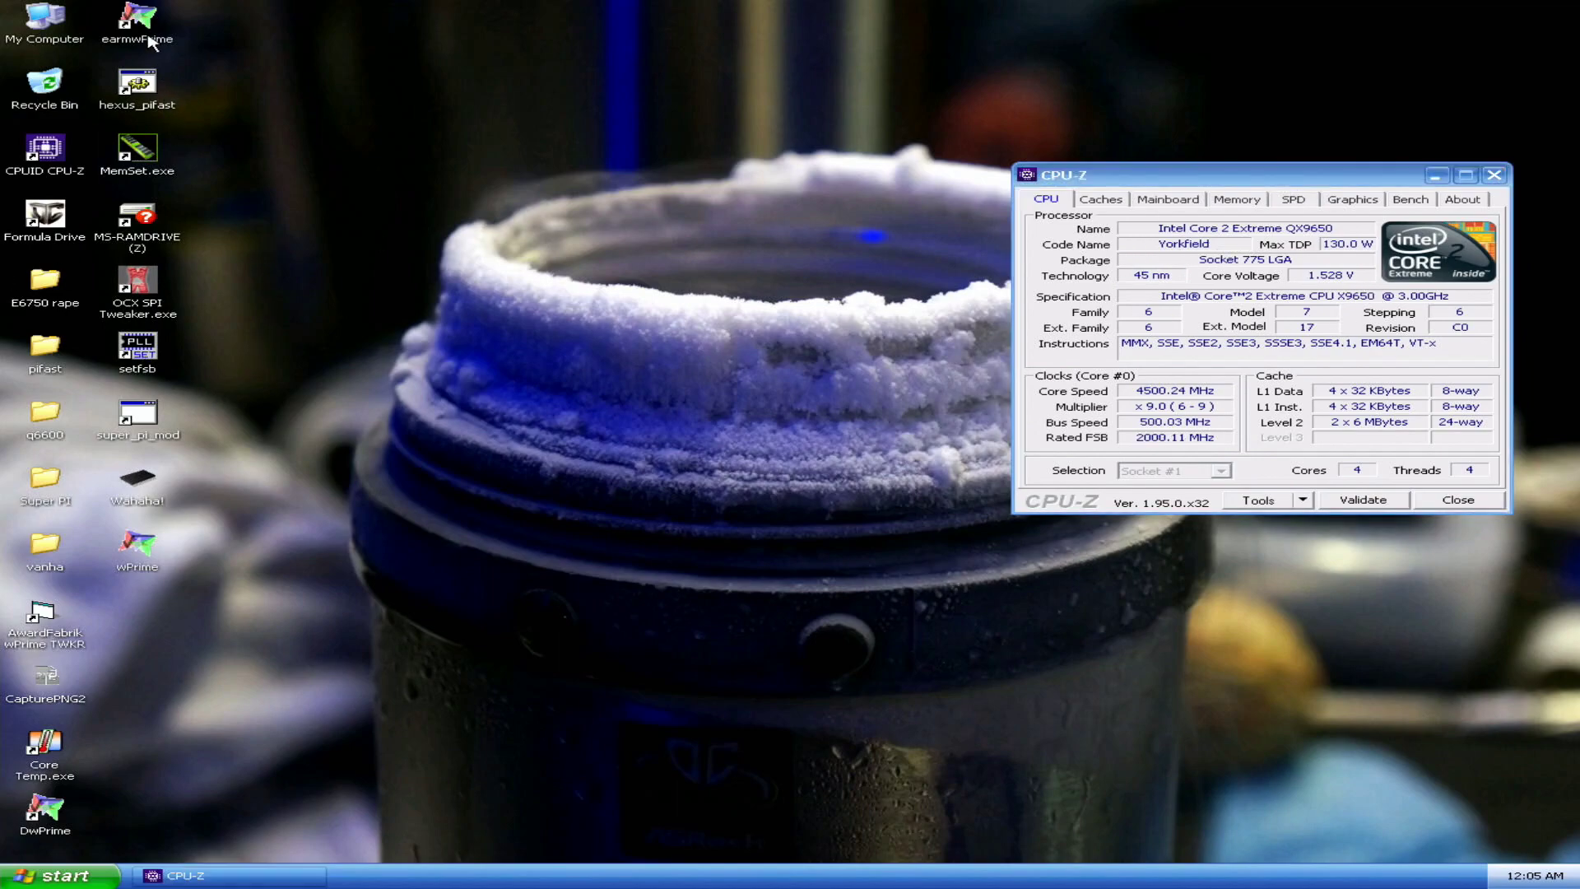
click(629, 493)
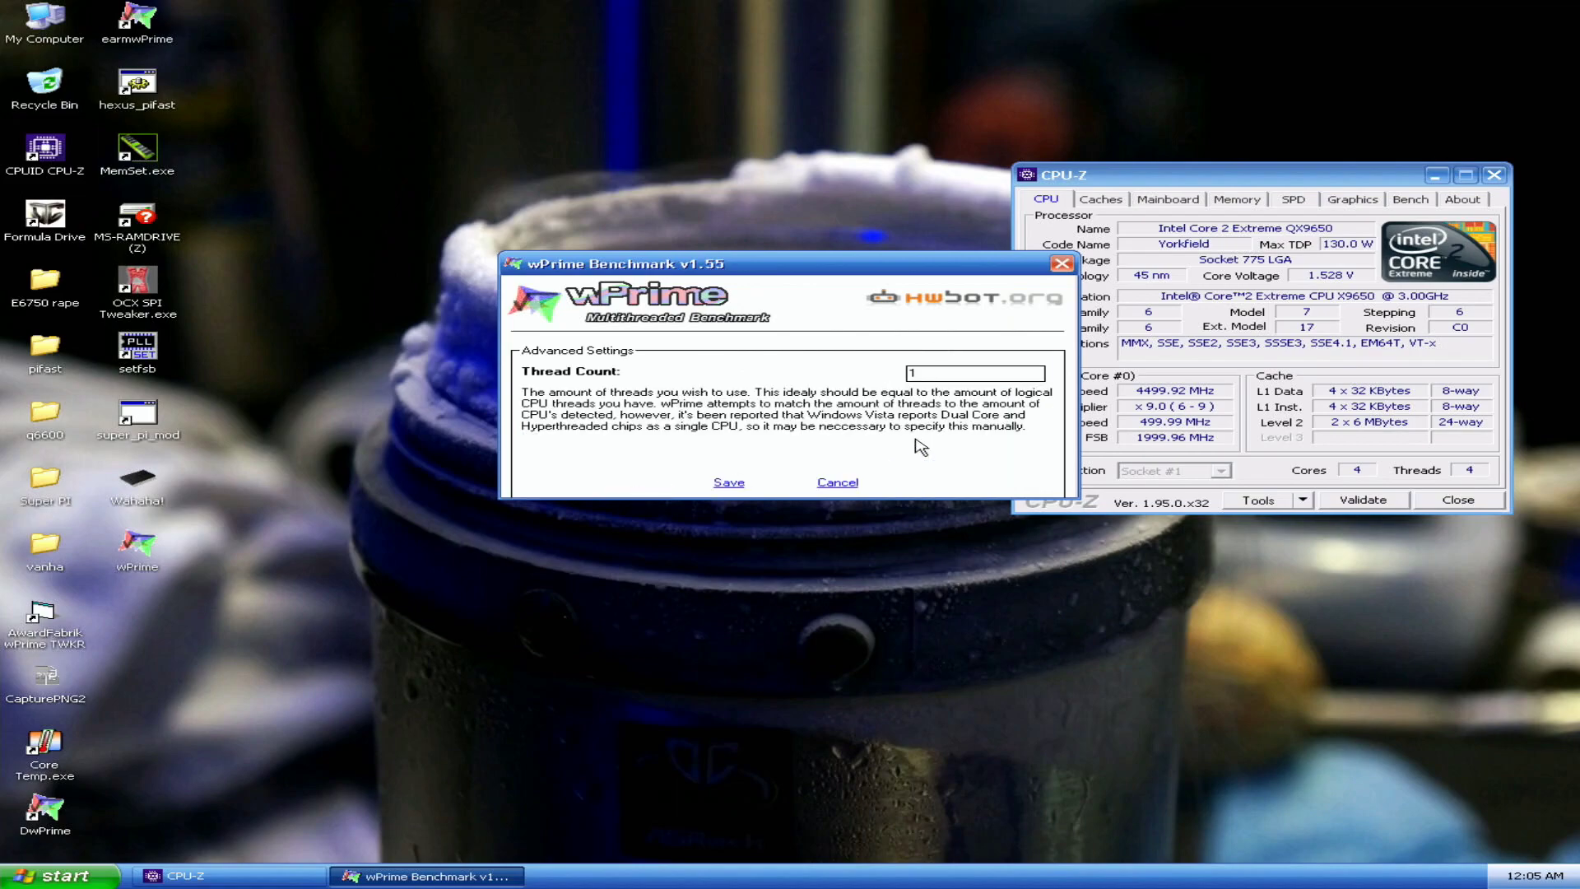
key(BackSpace)
text(4)
click(729, 482)
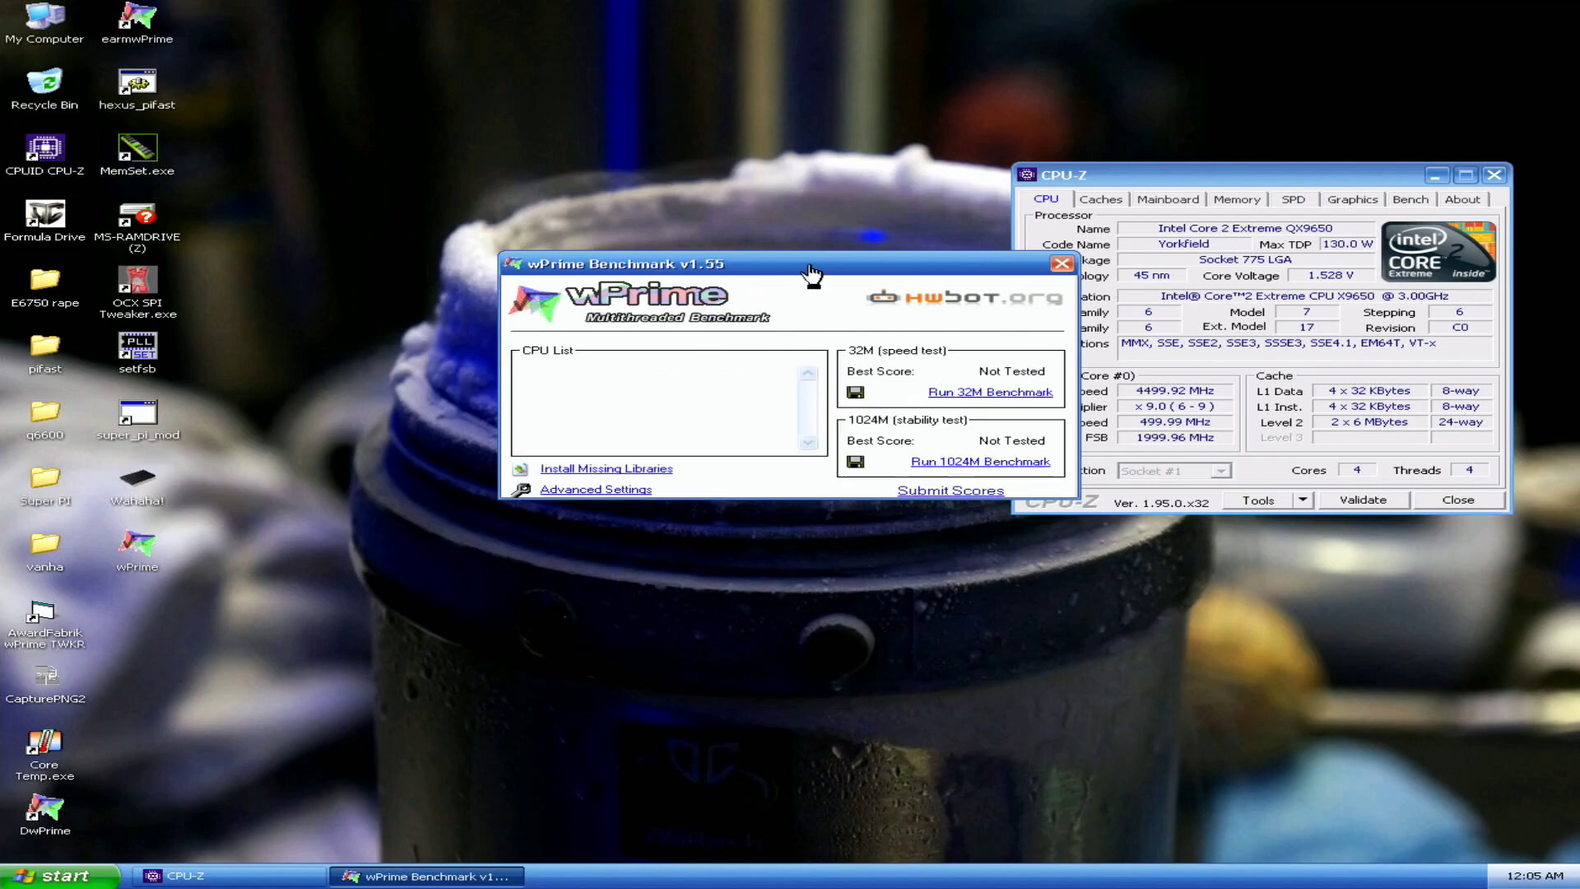
Move wPrime to the upper left, launch Core Temp, and run the 32M benchmark
drag(815, 265, 582, 104)
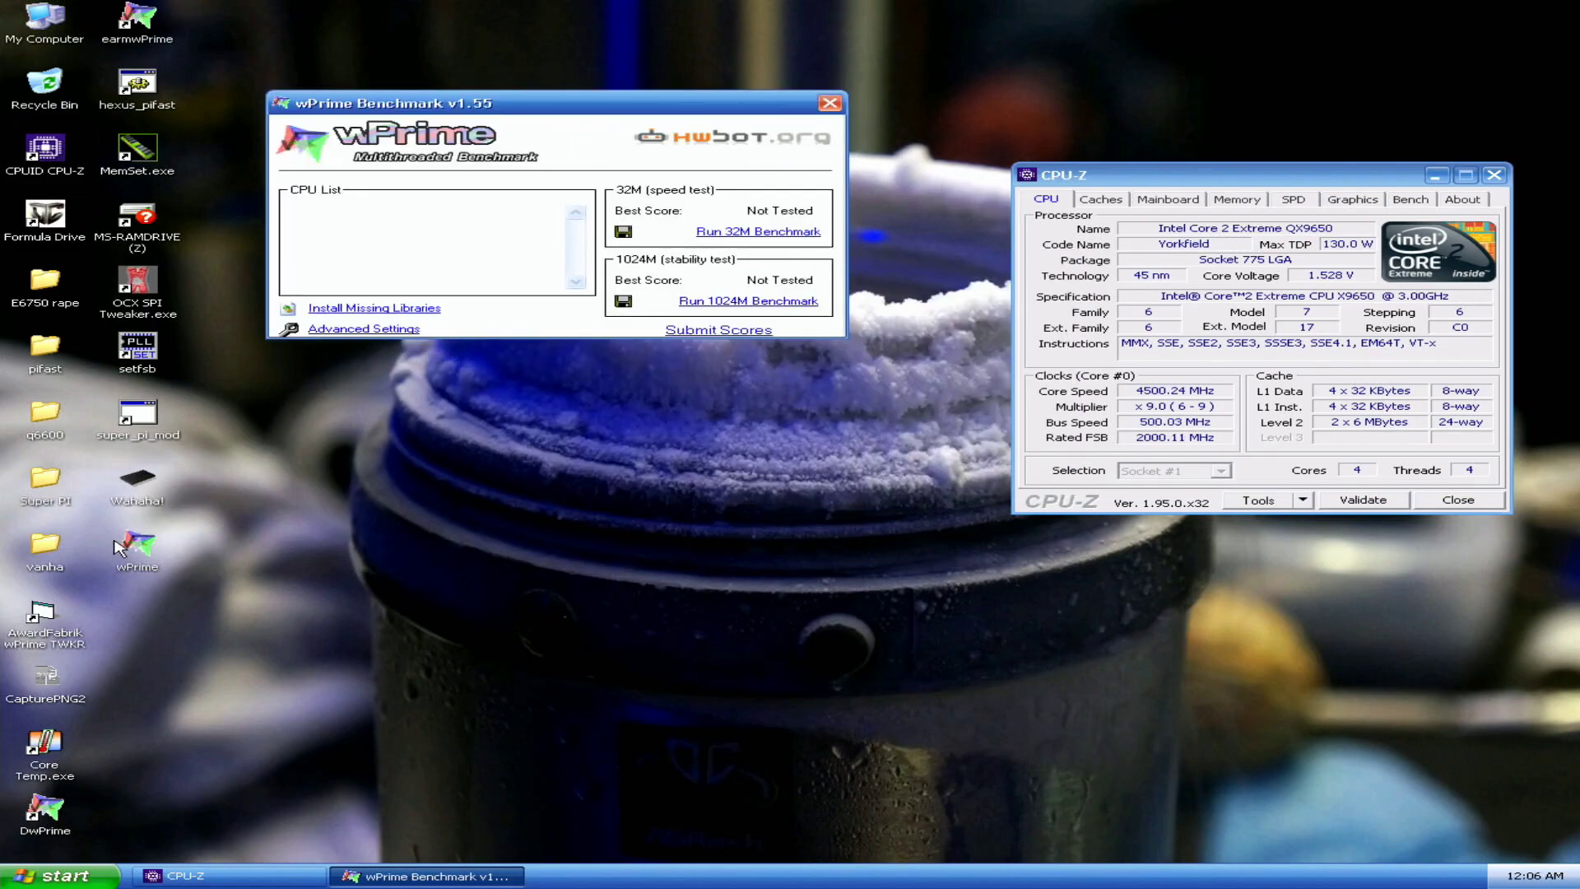
double_click(48, 749)
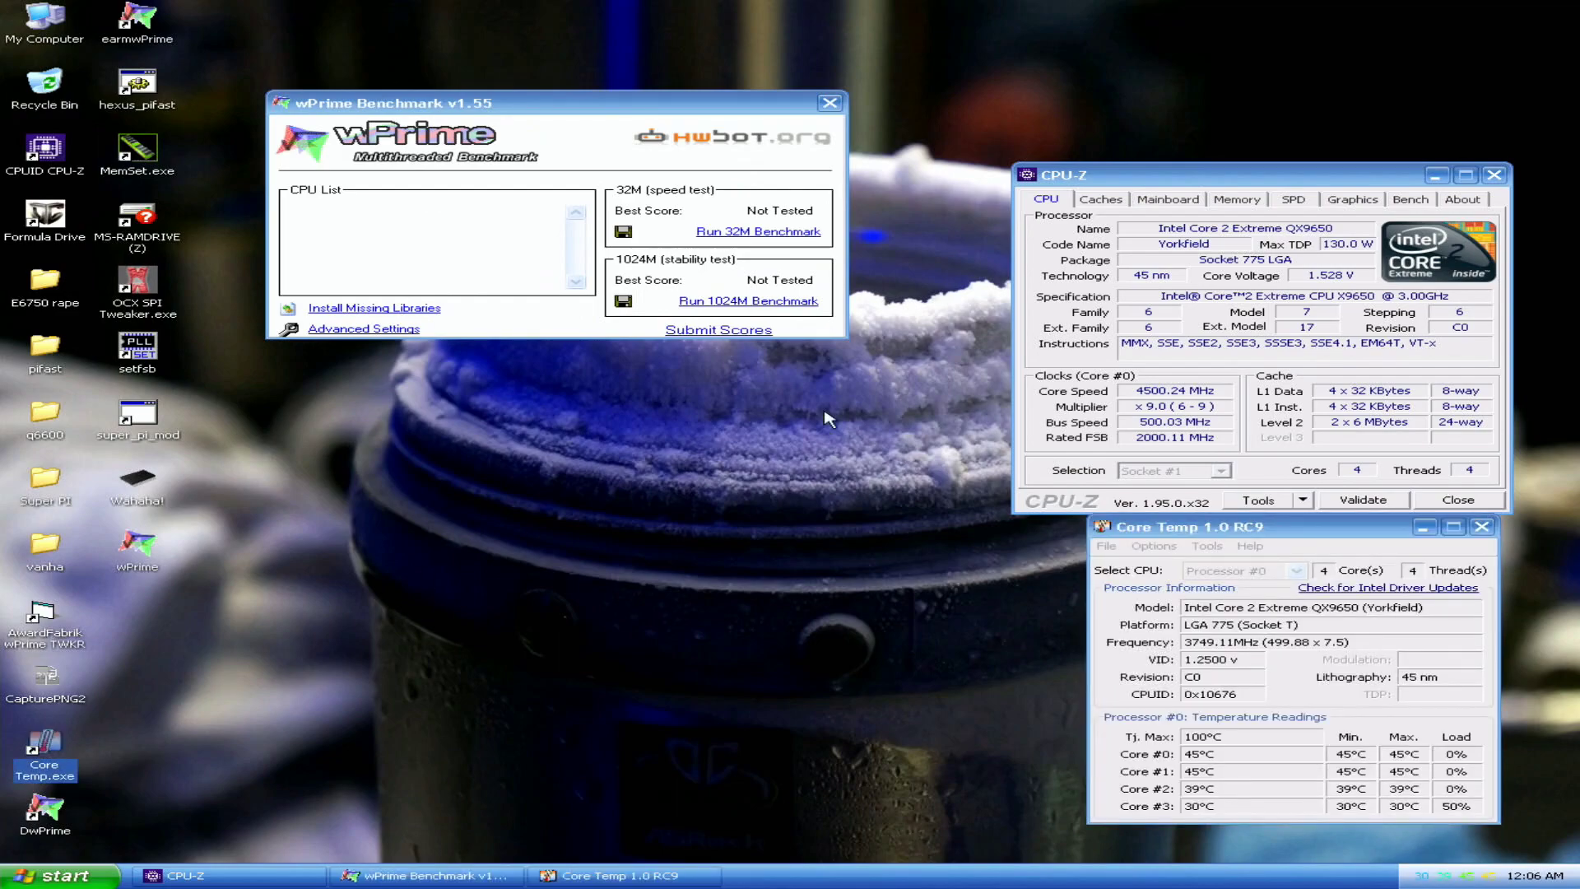
click(774, 232)
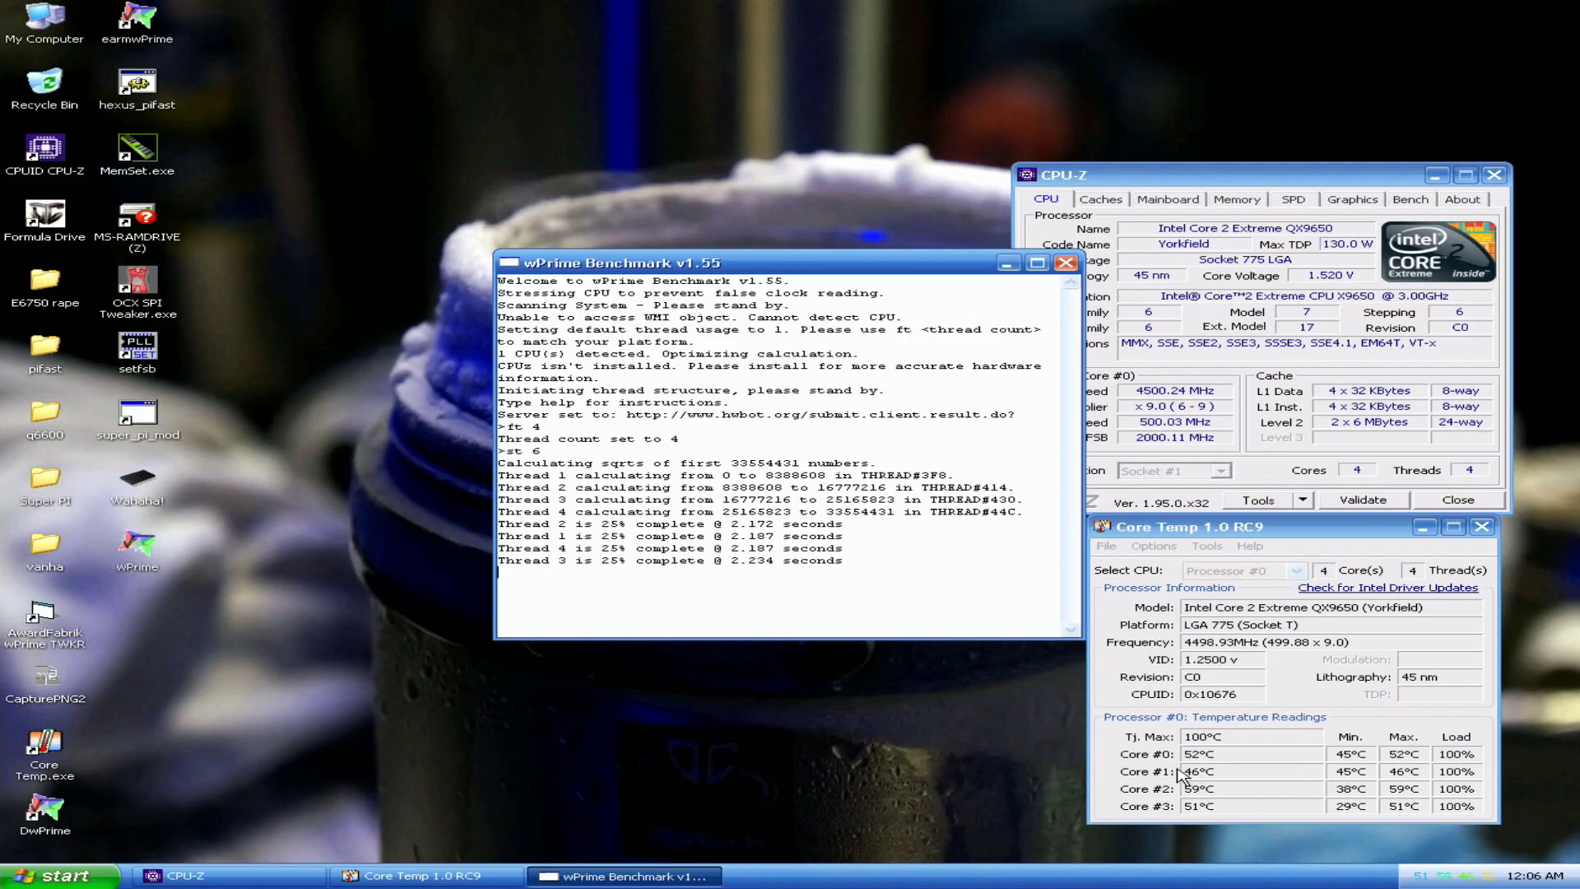
After the 8.812 sec result, close CPU-Z, Core Temp and wPrime
click(1477, 500)
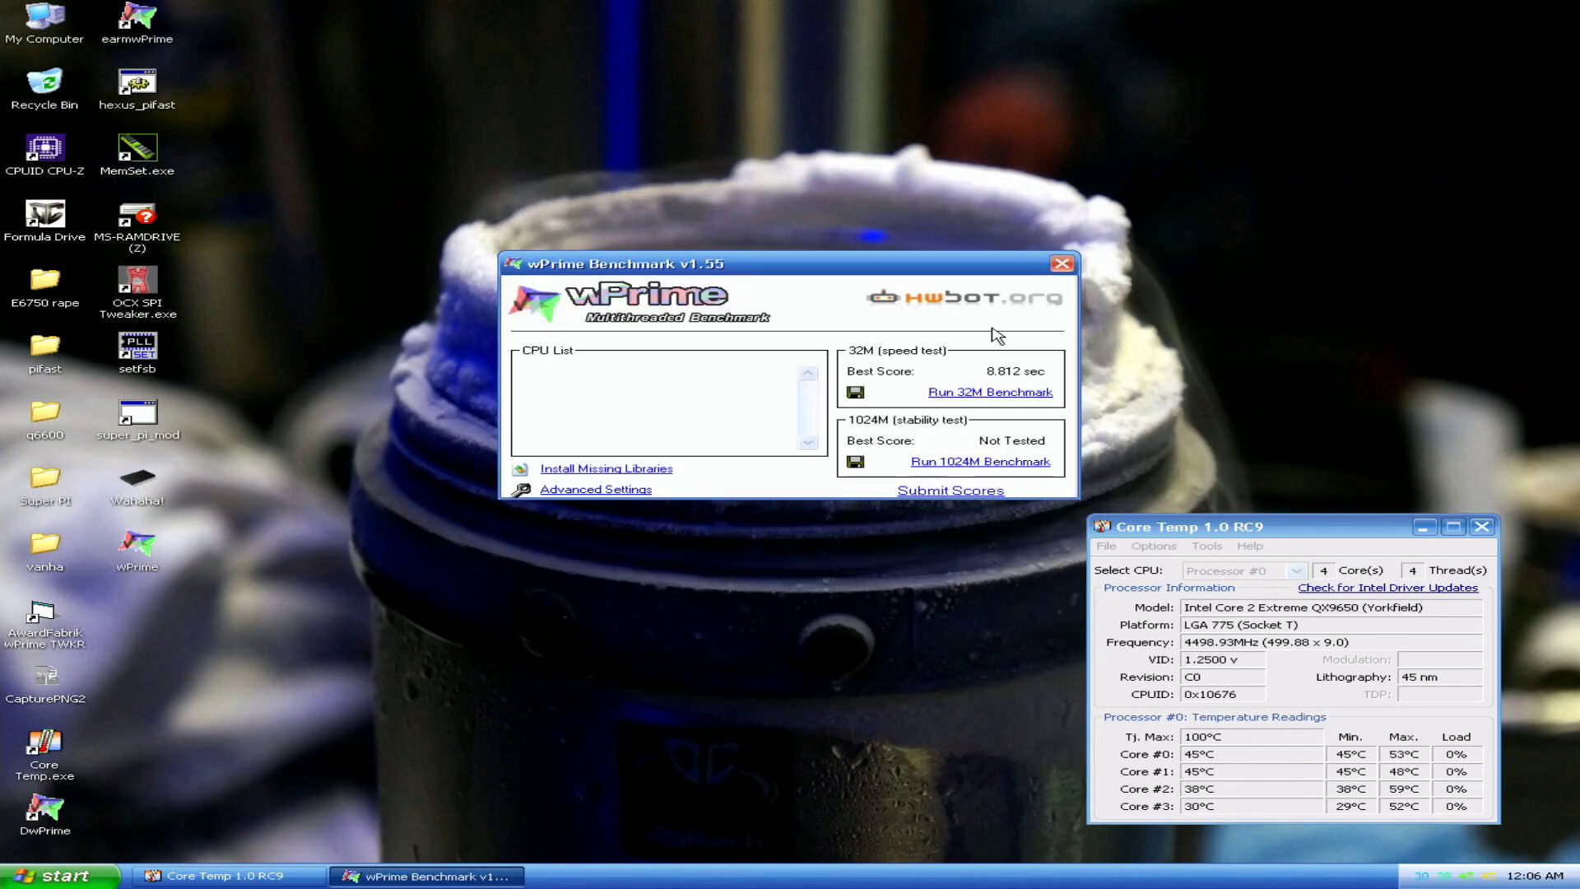
click(1482, 528)
click(1061, 264)
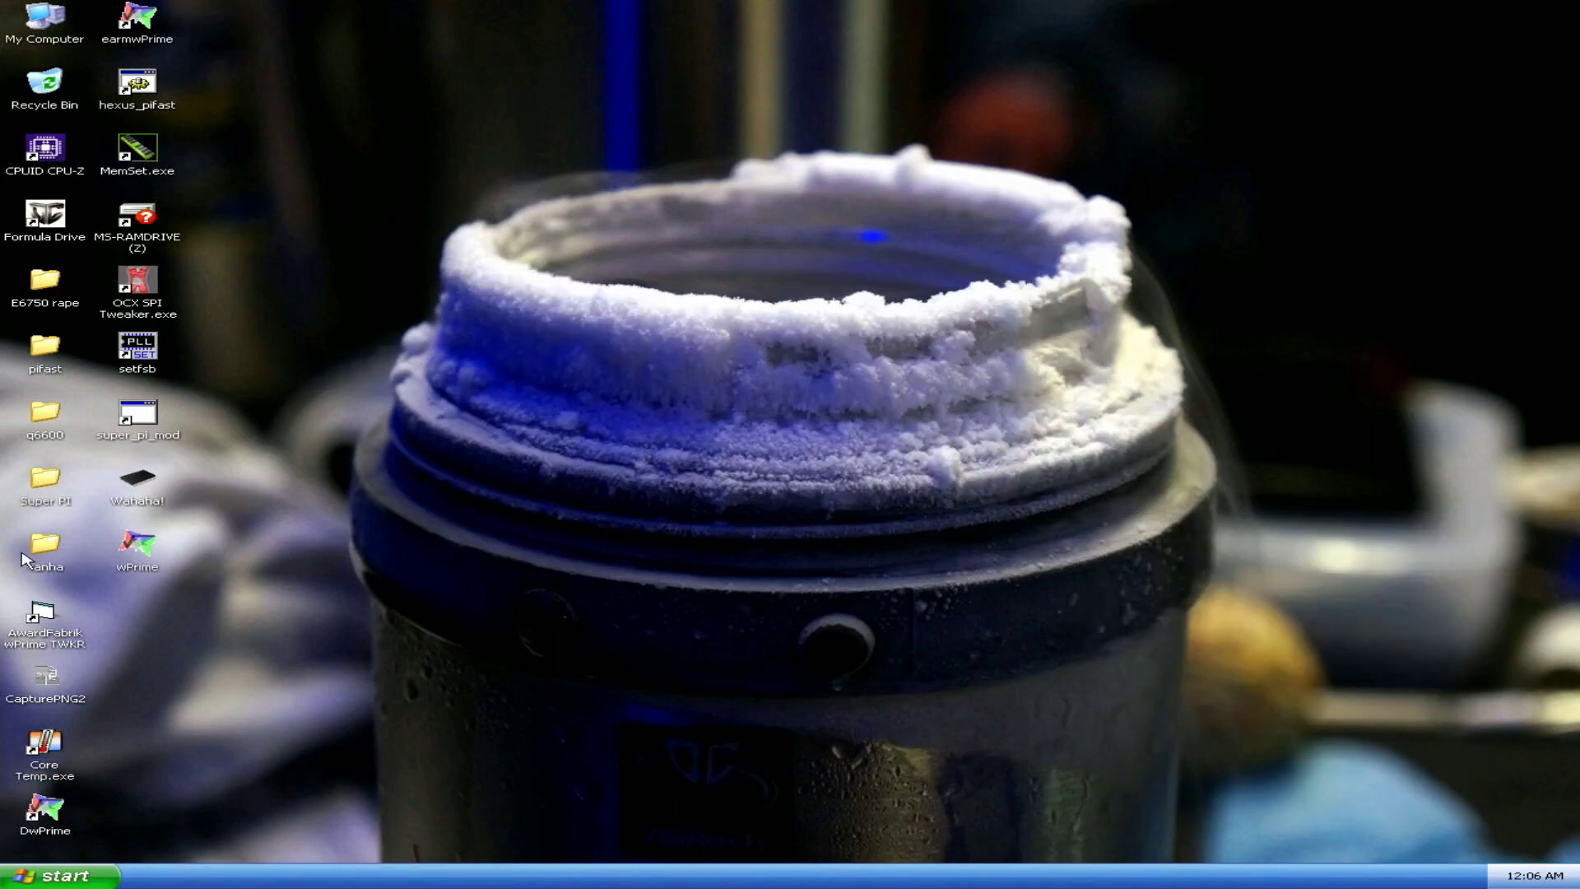
Select the hexus_pifast shortcut and run the pi benchmark
drag(51, 350, 335, 194)
key(h)
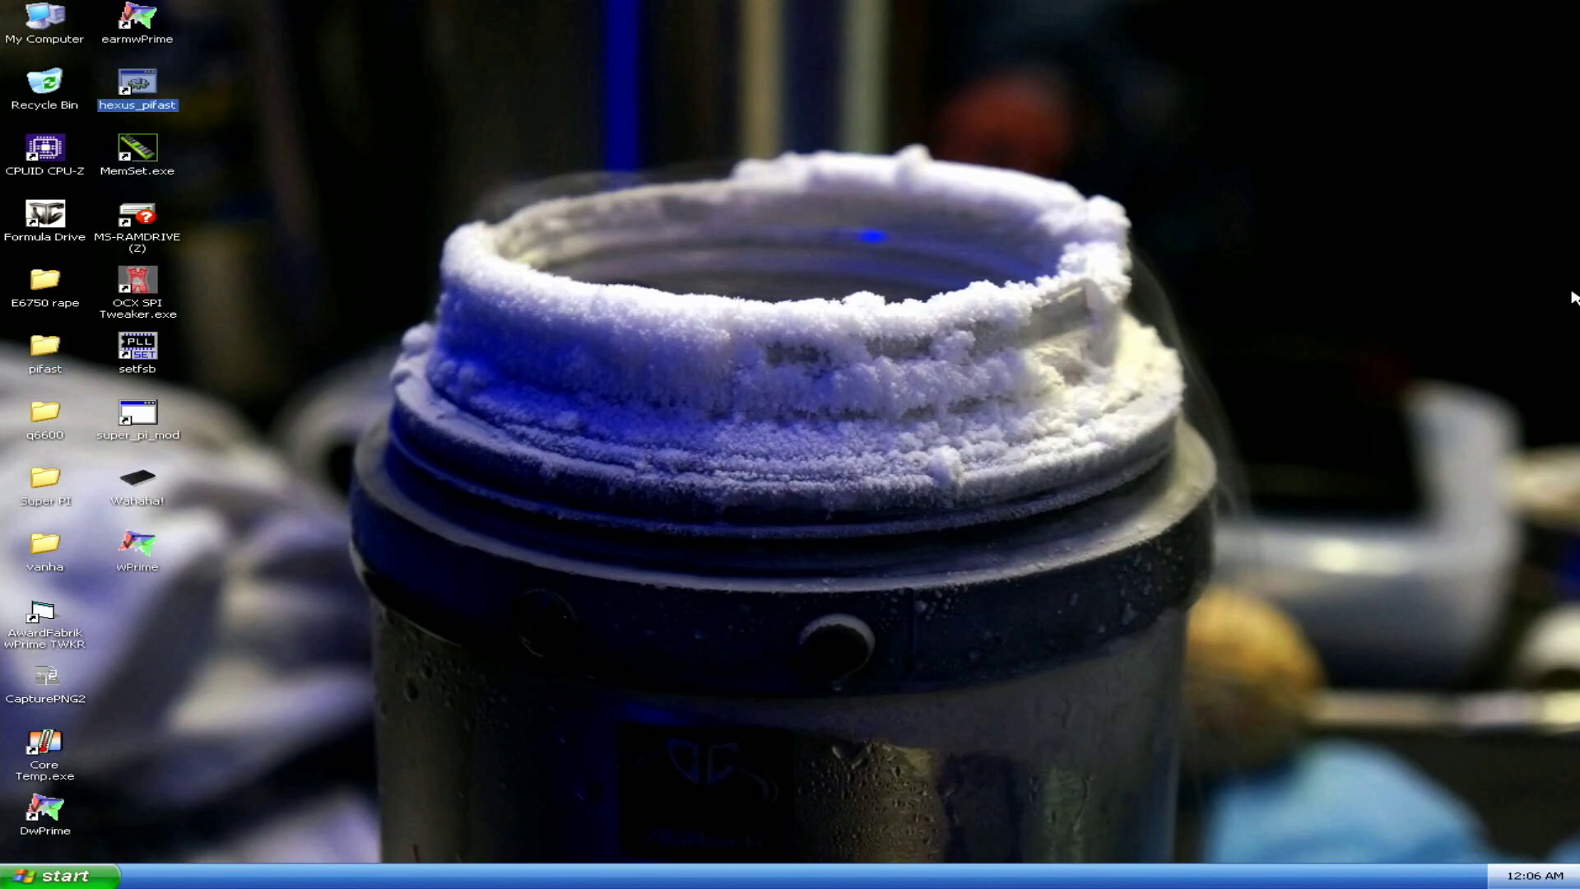
key(Return)
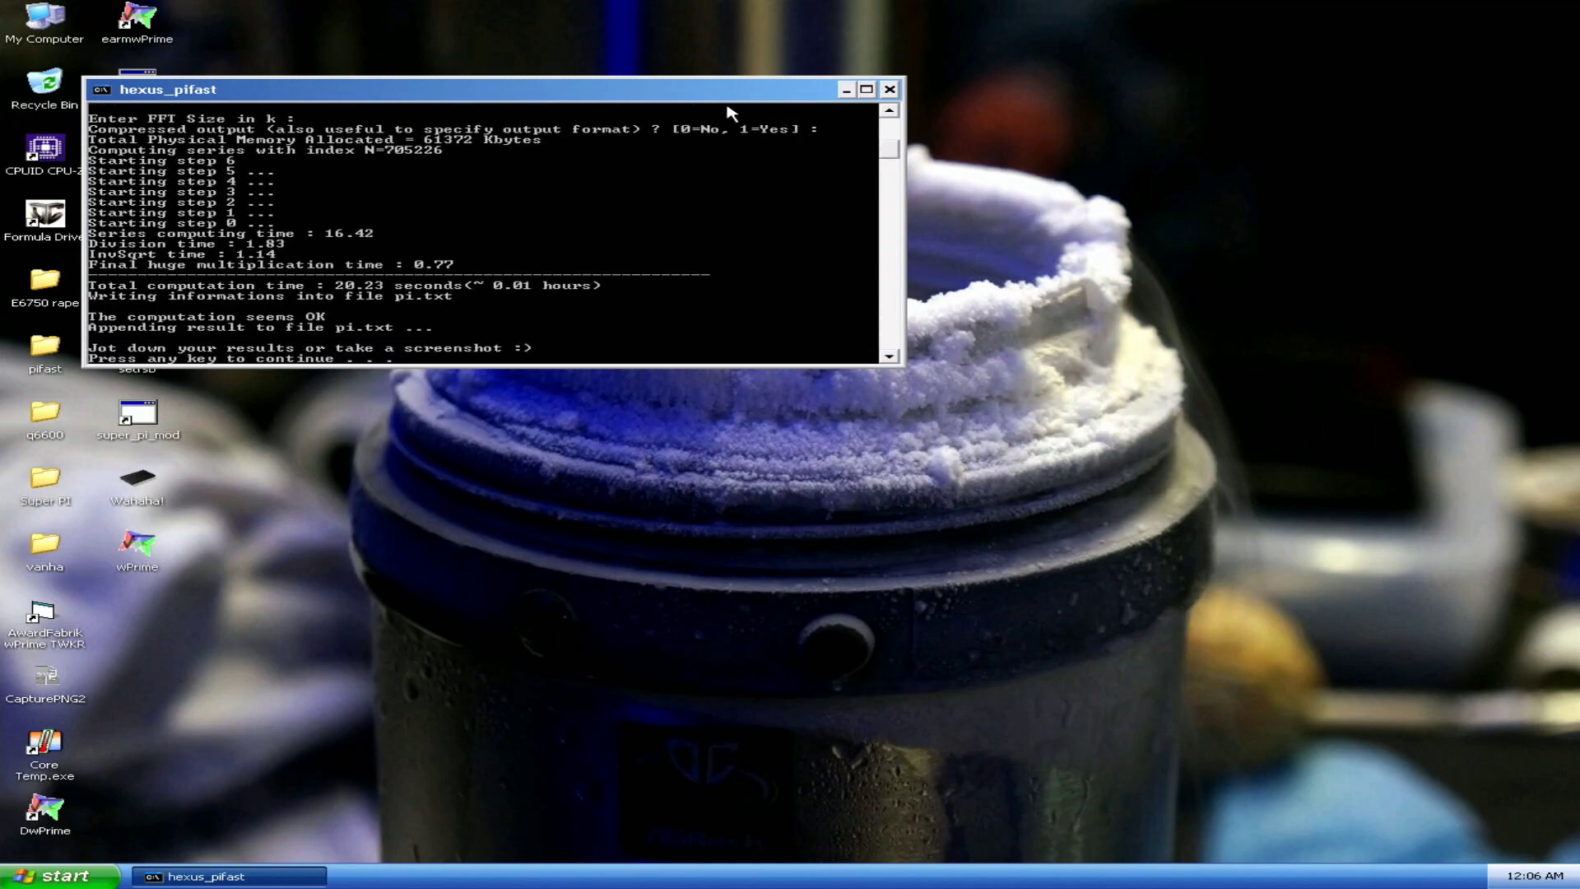
Close the finished pi console showing 20.23 seconds and relaunch CPU-Z
drag(691, 97, 942, 67)
click(1150, 59)
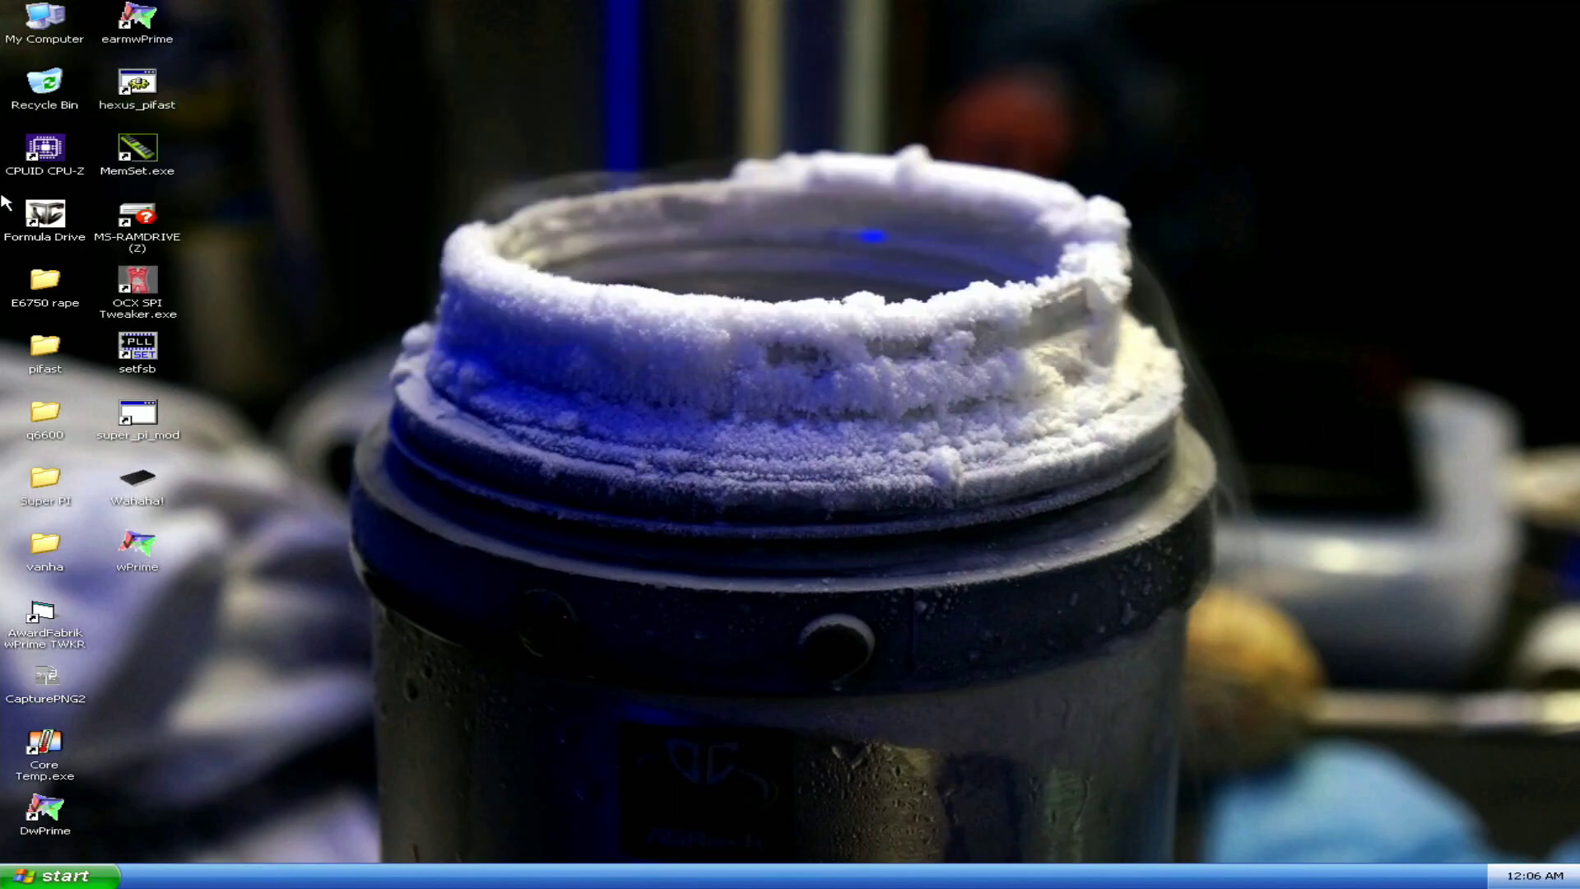
double_click(45, 151)
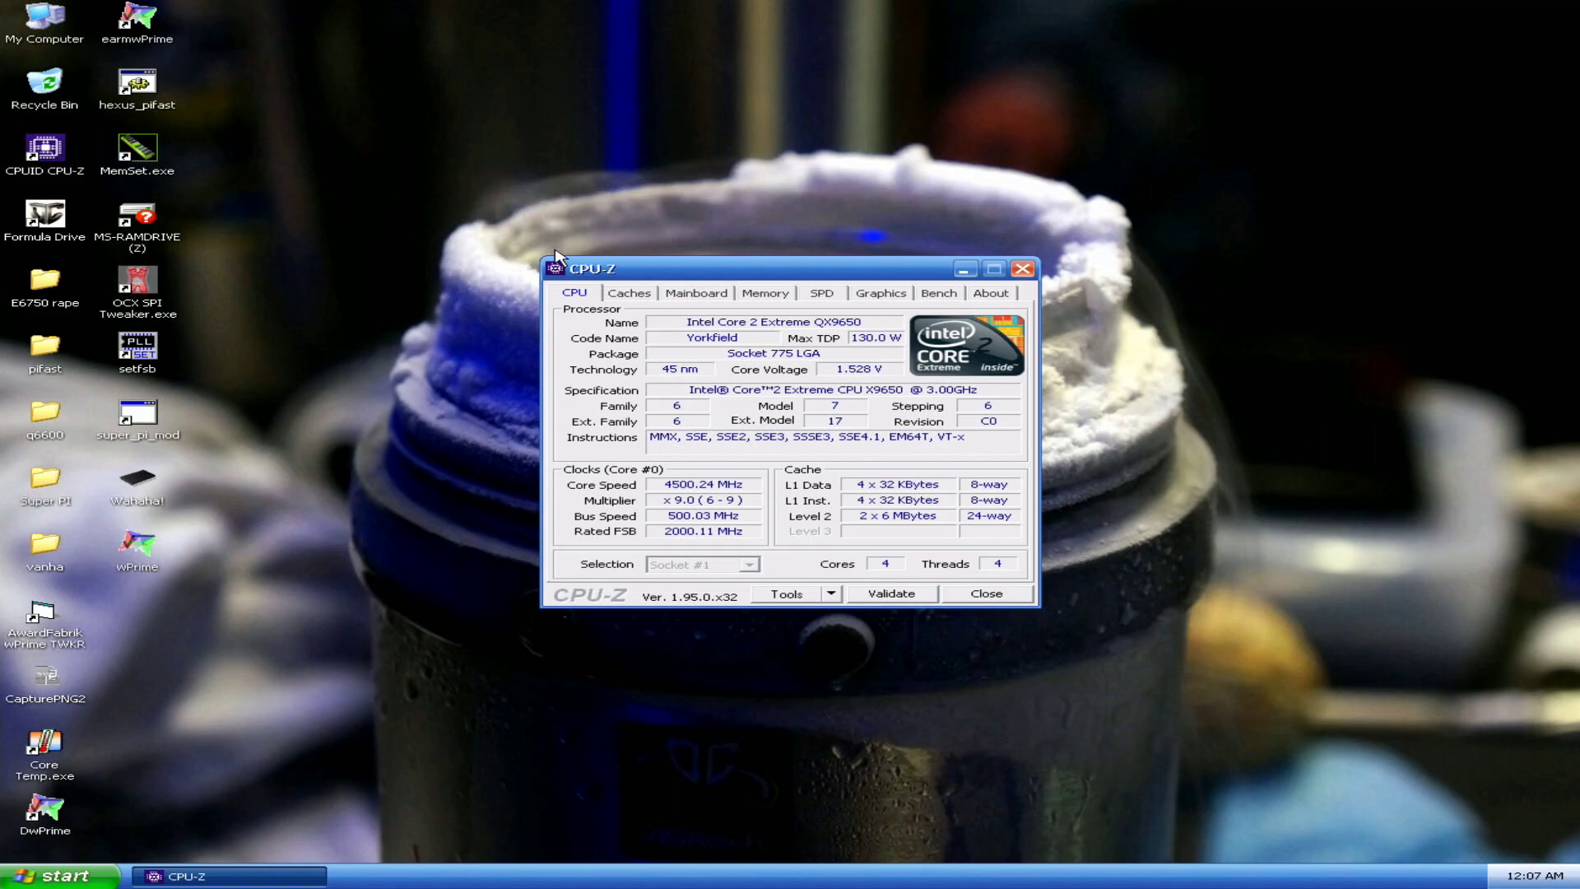
Drag the CPU-Z window, reading 4500.24 MHz at 1.528 V, to the upper left
drag(725, 278, 509, 257)
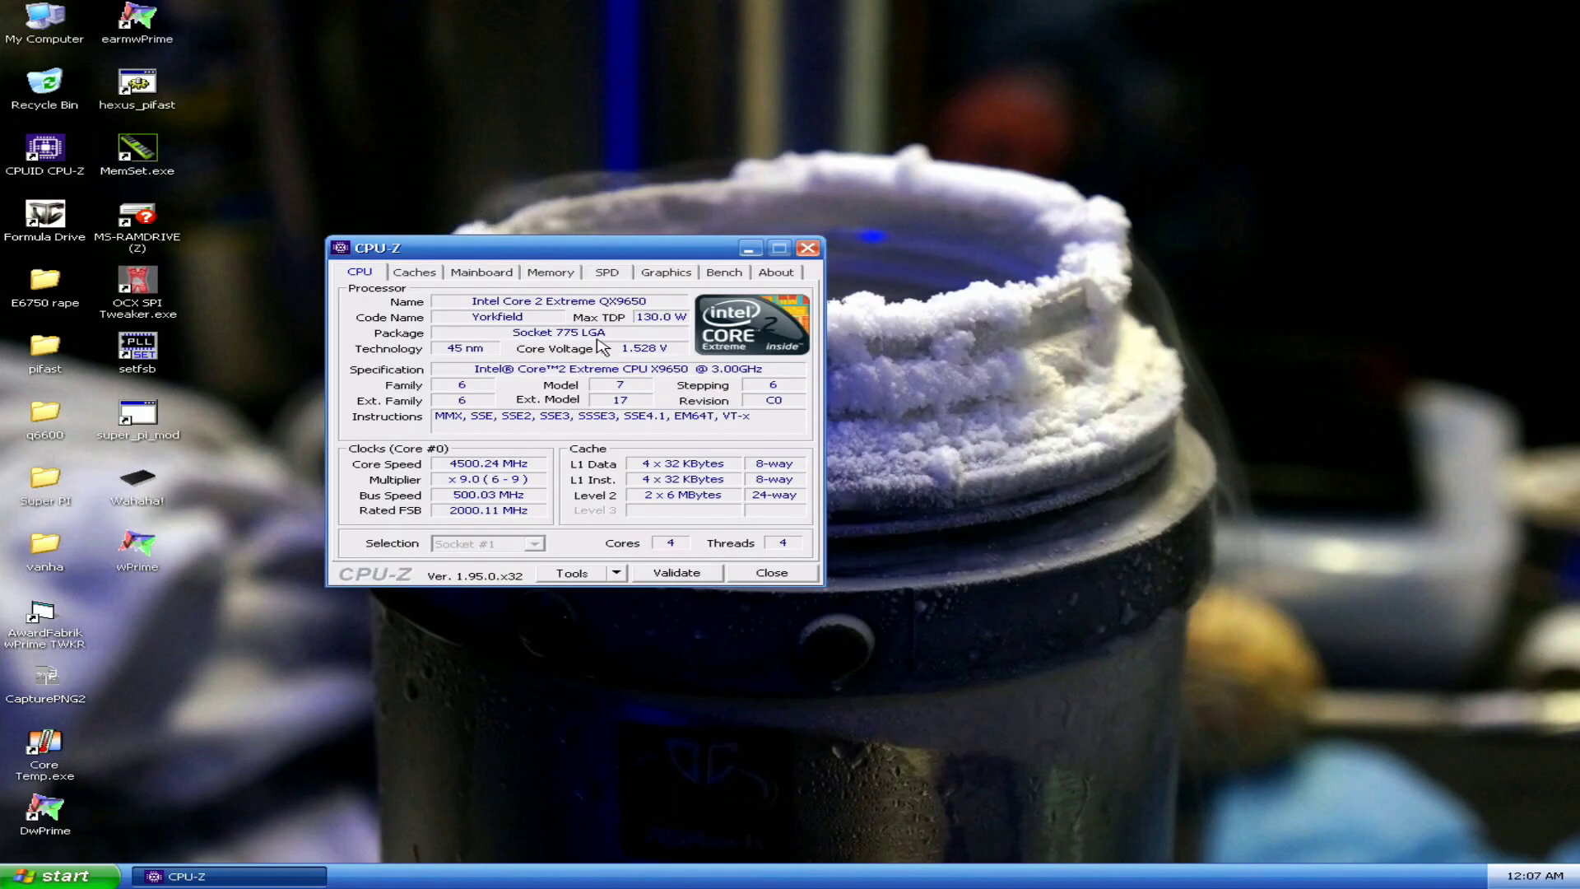
drag(531, 254, 688, 85)
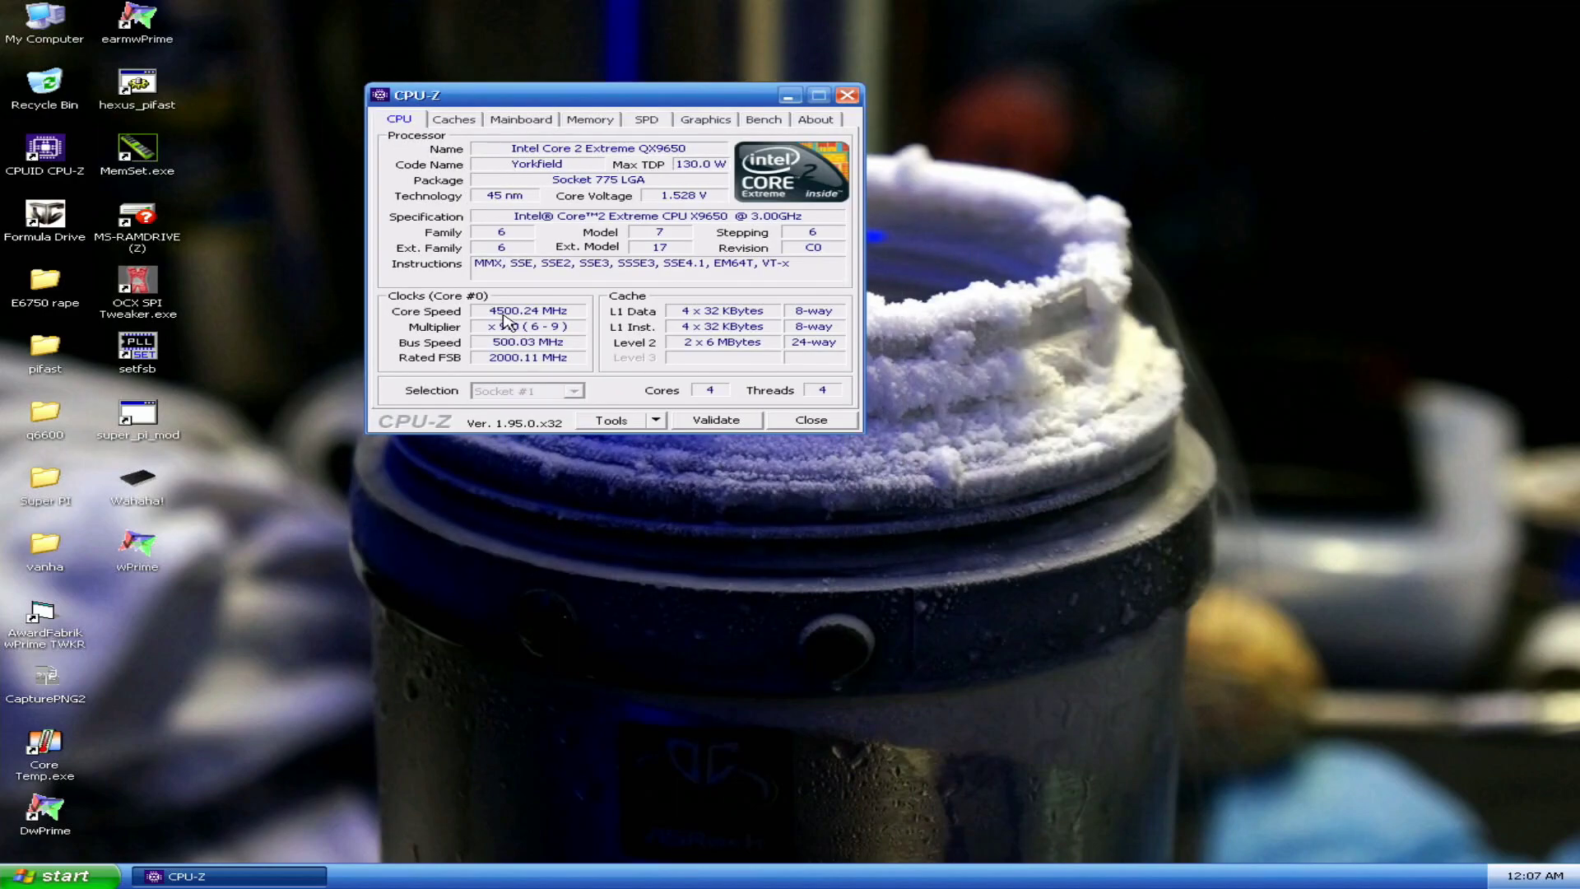